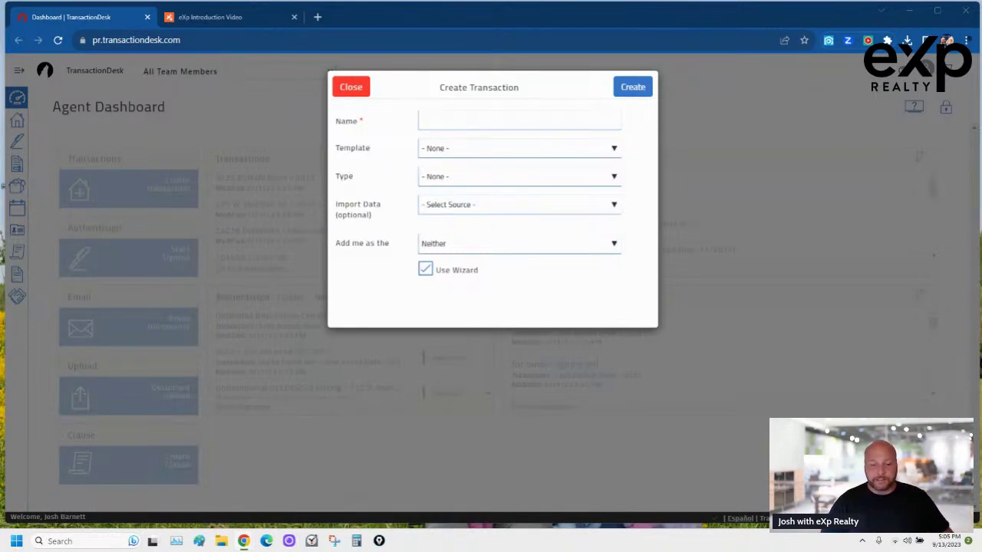
- Name the new transaction with the property's street address and apply the Listing Template - Residential template
click(450, 125)
text(123 Main)
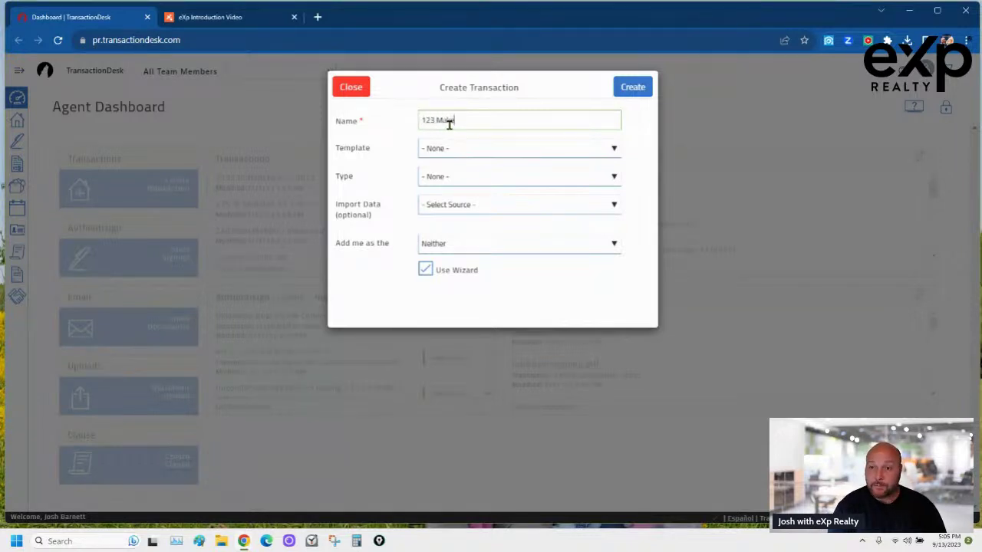
text( Believe Street)
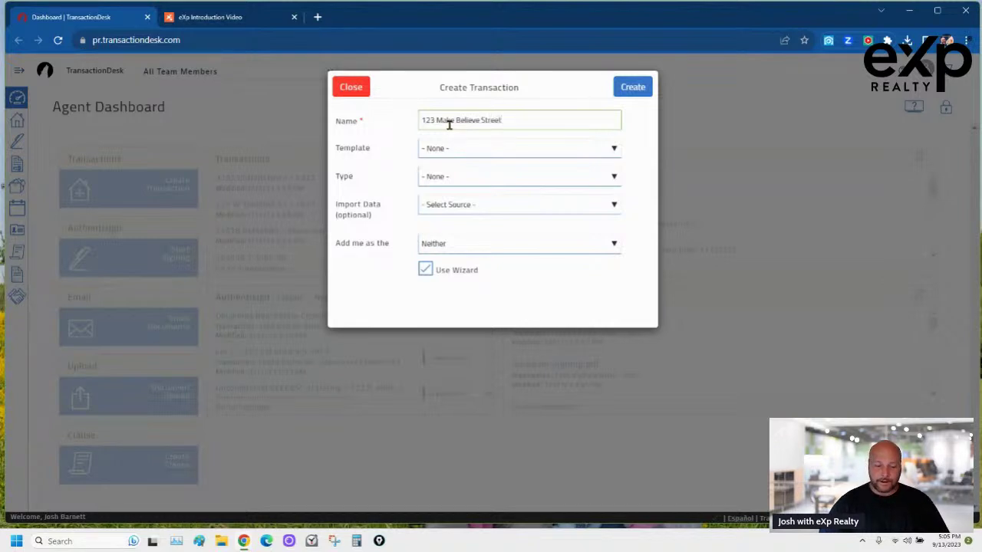
click(477, 155)
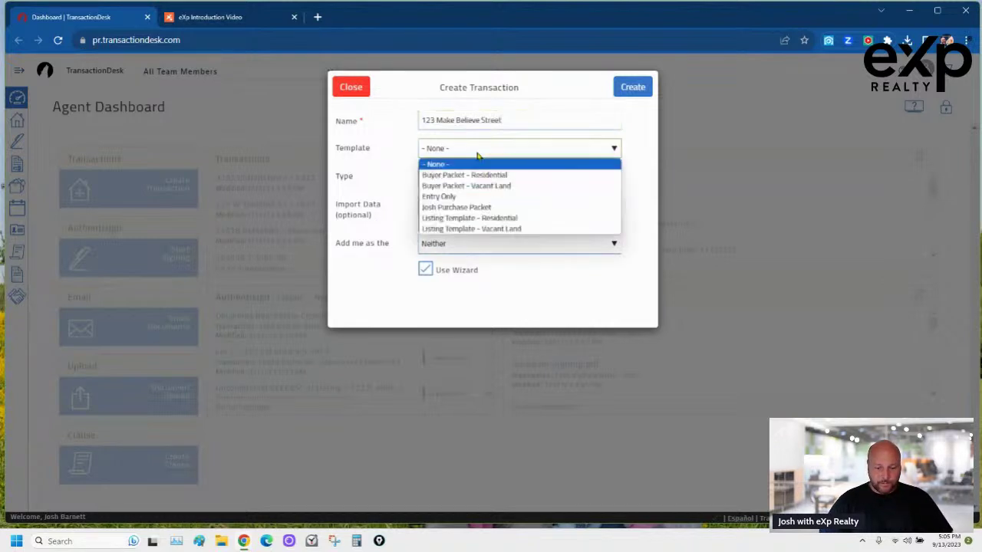
click(495, 217)
- Leave the import source unselected, add yourself as the Listing Agent, and create the transaction with the wizard enabled
click(513, 181)
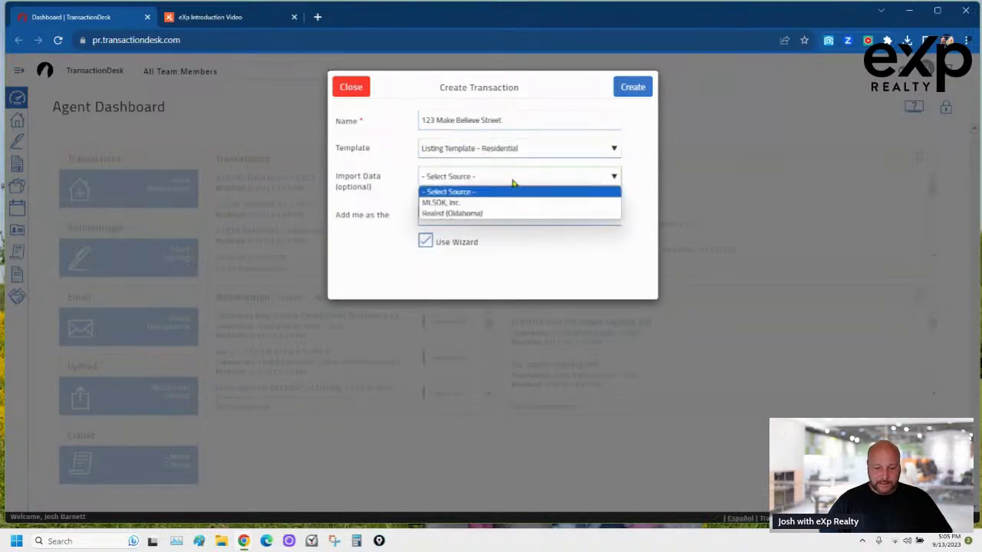
click(639, 188)
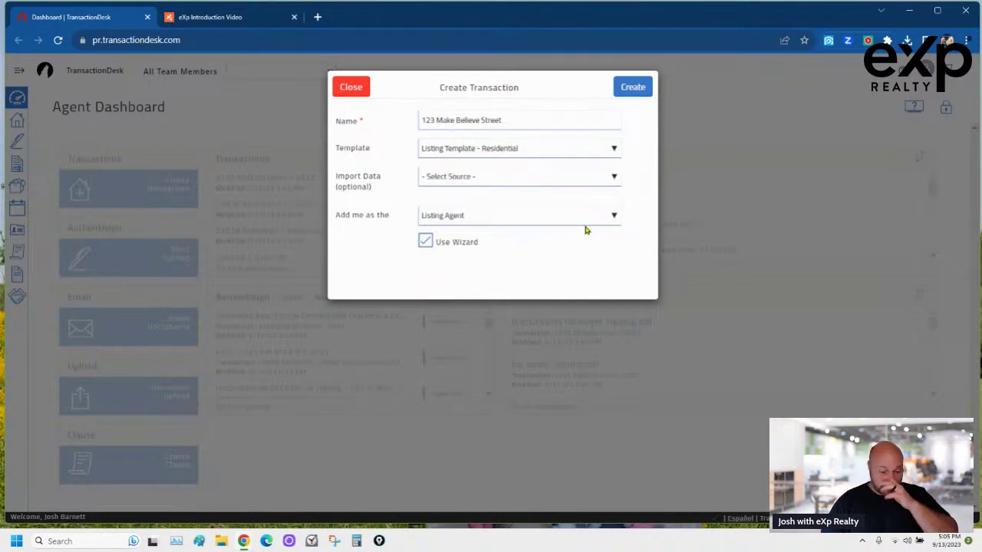
click(512, 220)
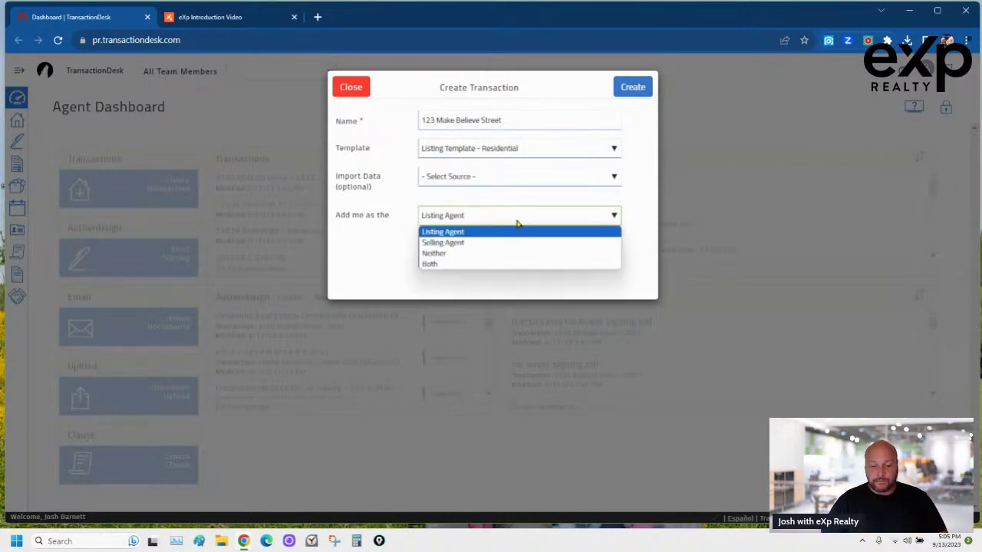
click(513, 230)
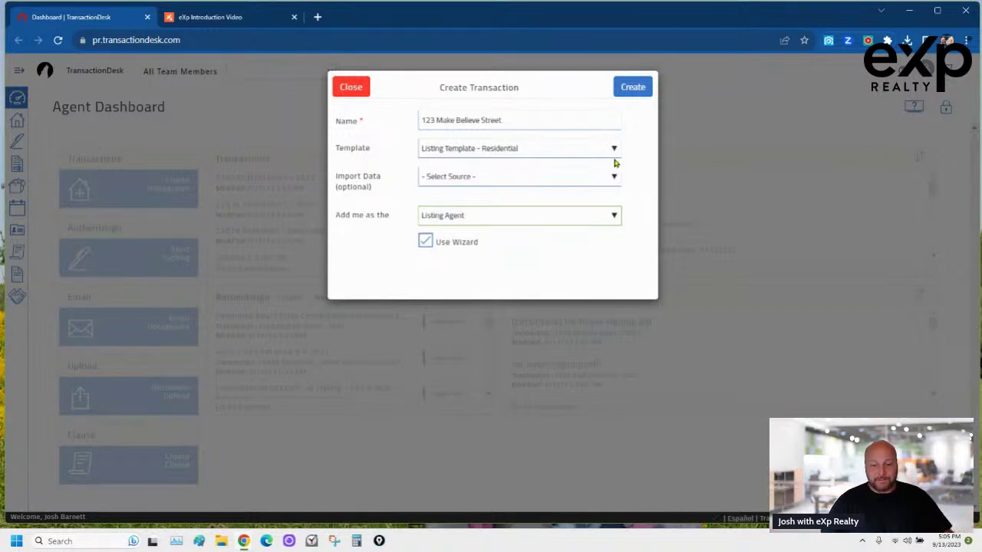
click(633, 88)
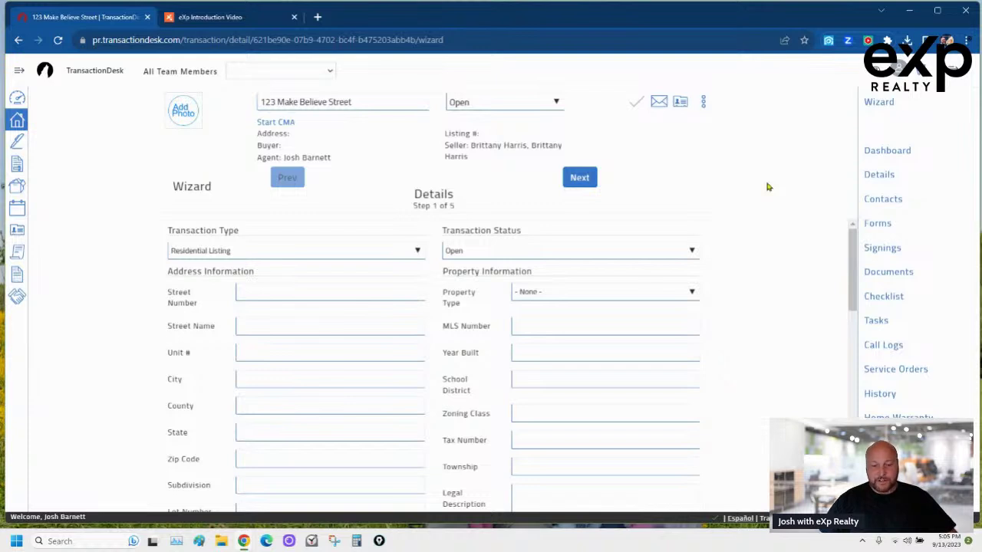
- Enter the property's street number and street name in the wizard's address information
click(381, 294)
text(123)
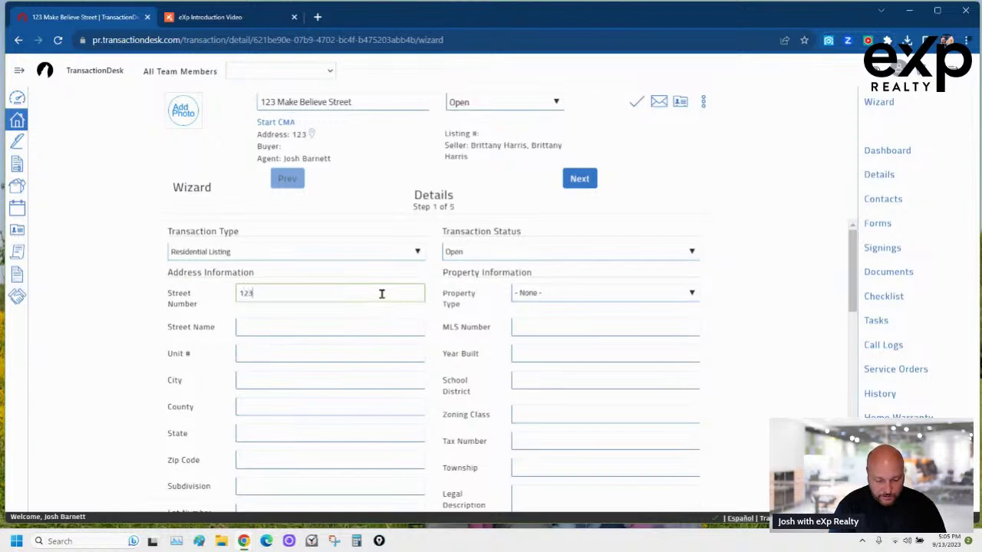
key(Tab)
text(Make Belive)
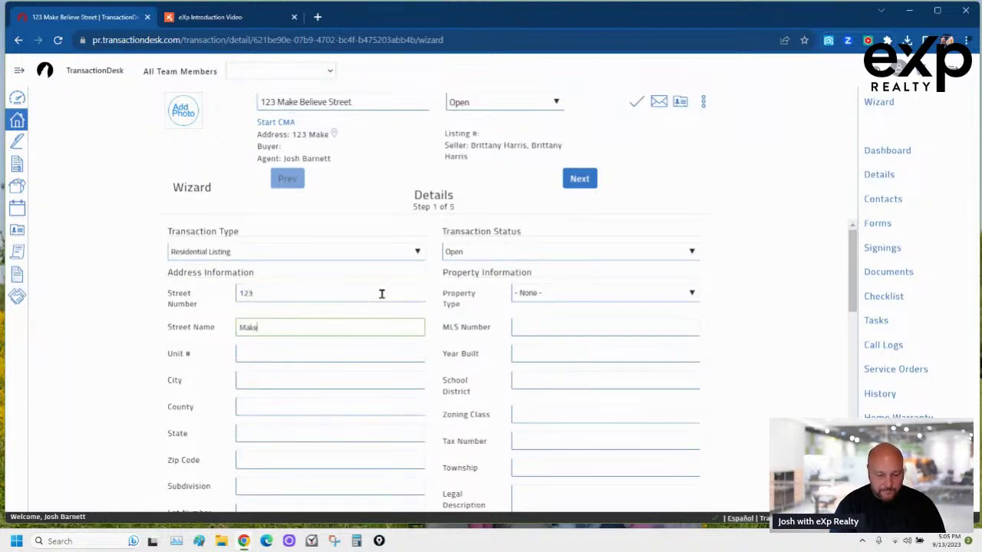
key(BackSpace)
key(BackSpace)
key(BackSpace)
text(ieve)
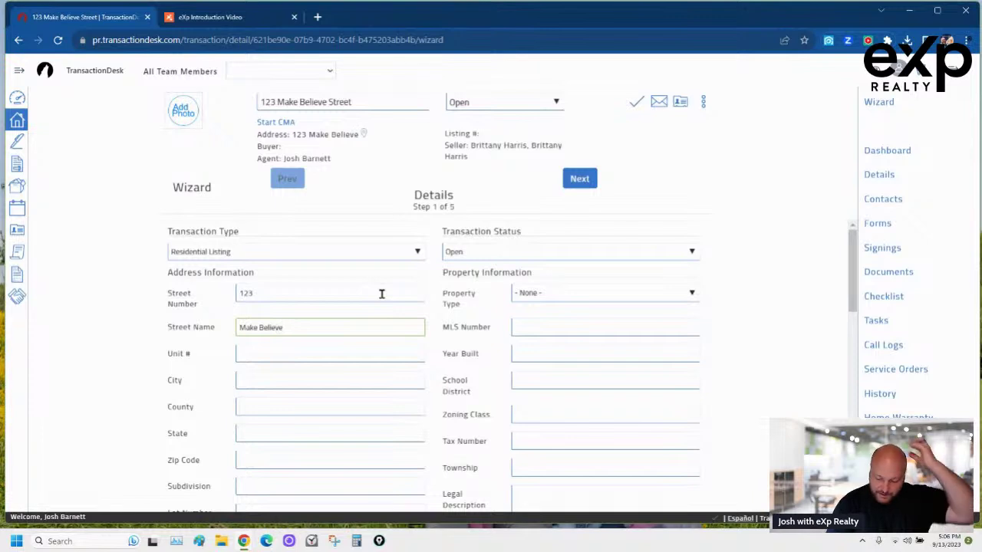
- Fill in the property's city, state and zip code in the address information
click(336, 377)
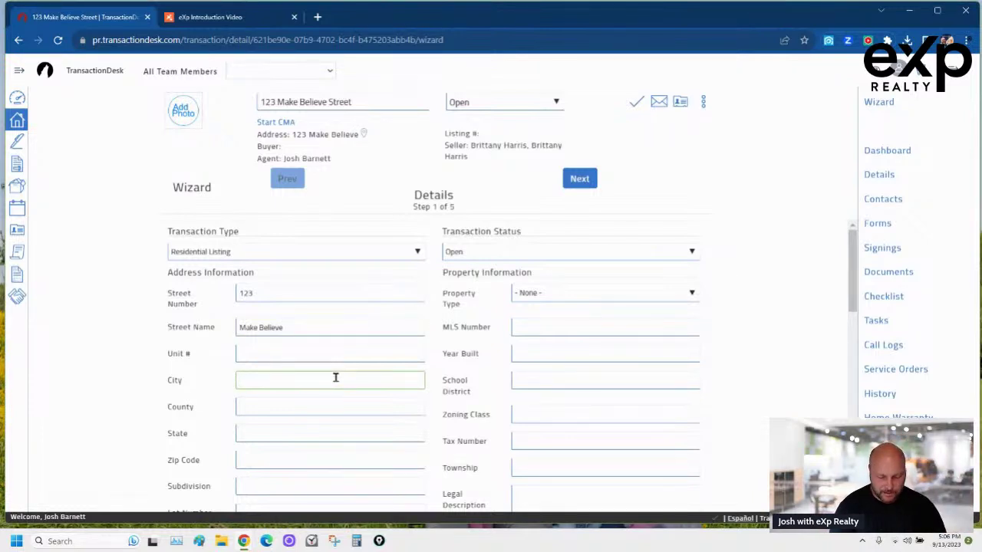
text(Edmond)
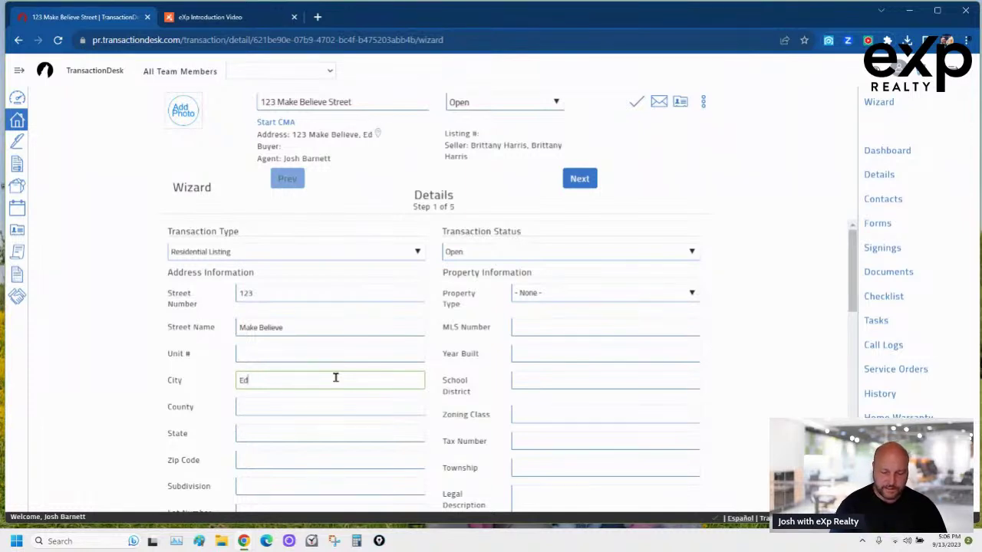
key(BackSpace)
key(BackSpace)
key(BackSpace)
text(ond)
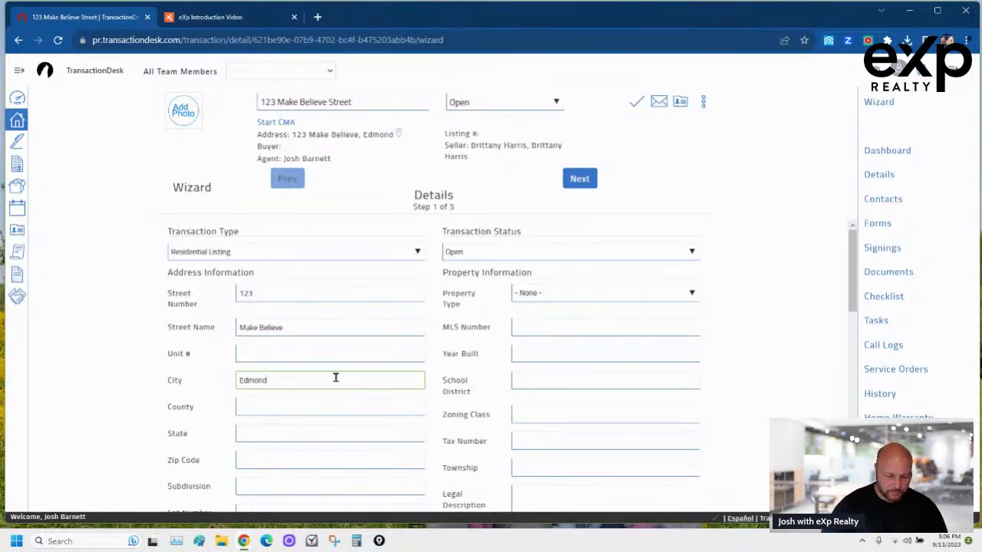
click(312, 428)
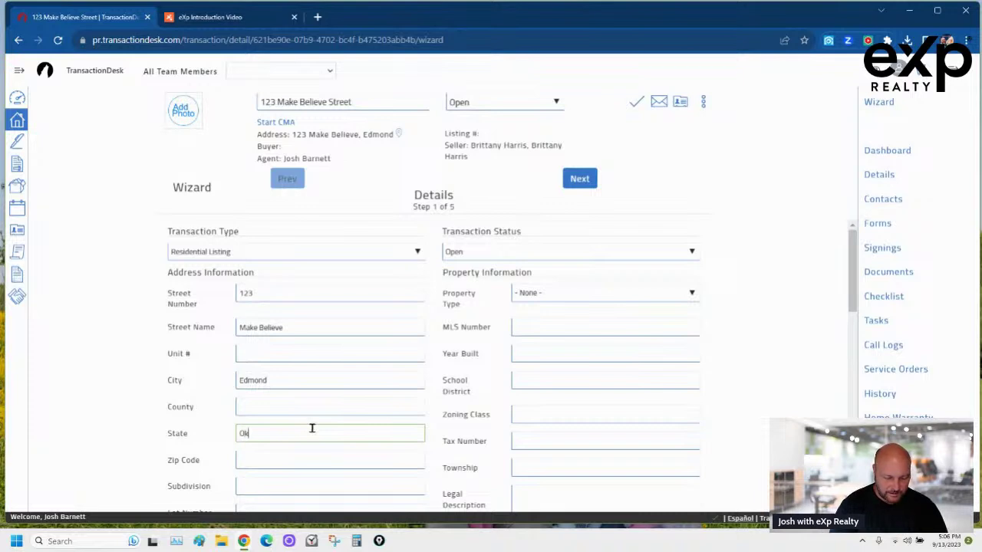
text(Ok)
scroll(337, 411, down, 1)
click(307, 398)
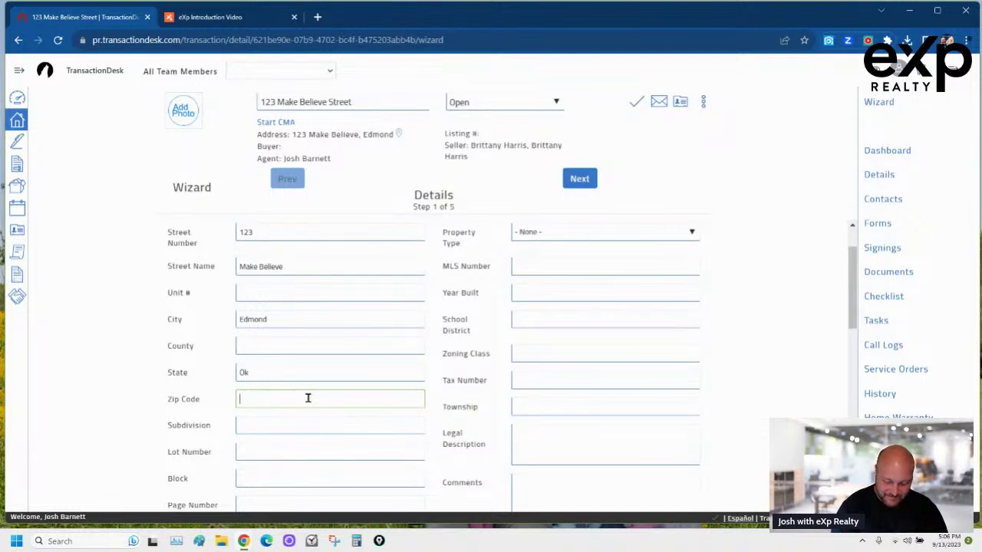
text(73013)
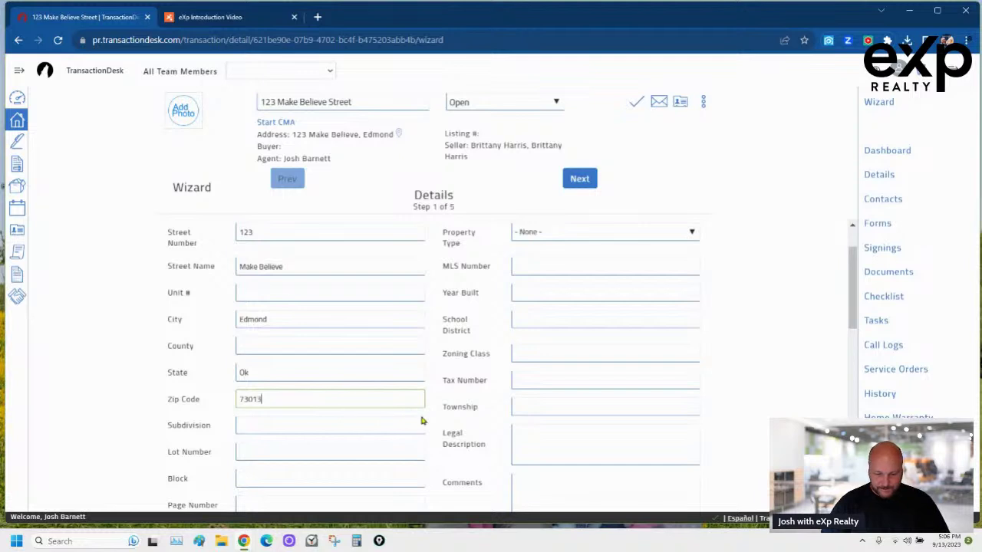
- Set the list price to 170000 in the listing information
scroll(431, 418, down, 3)
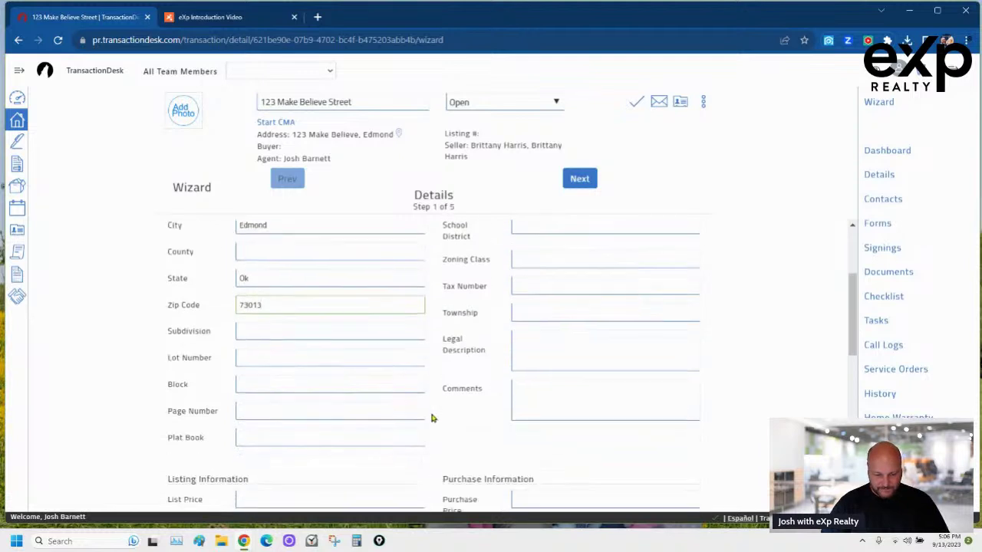
scroll(432, 418, down, 1)
click(349, 348)
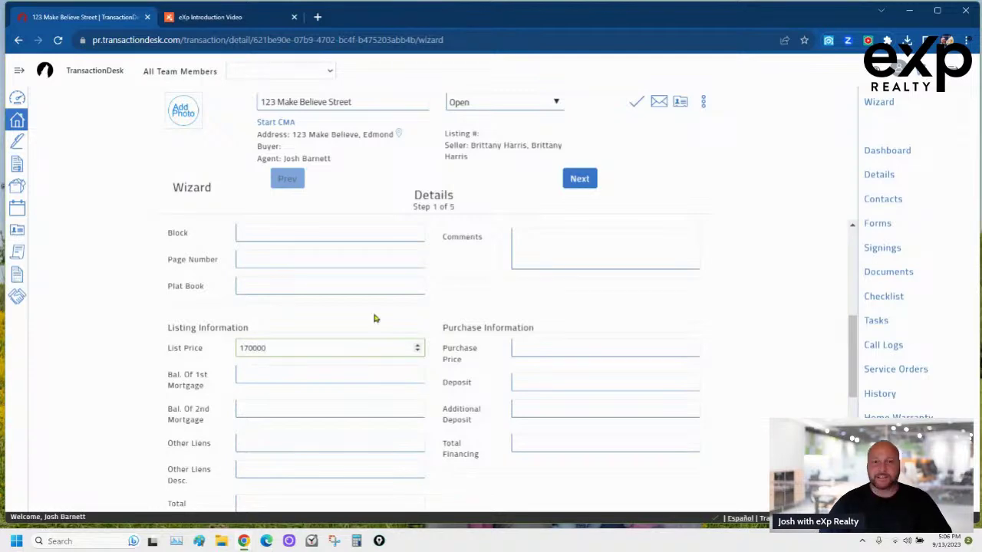
- Review the entered address details and change the state abbreviation to capitalised OK
scroll(373, 318, up, 3)
scroll(399, 336, up, 1)
scroll(392, 332, down, 1)
scroll(392, 332, up, 1)
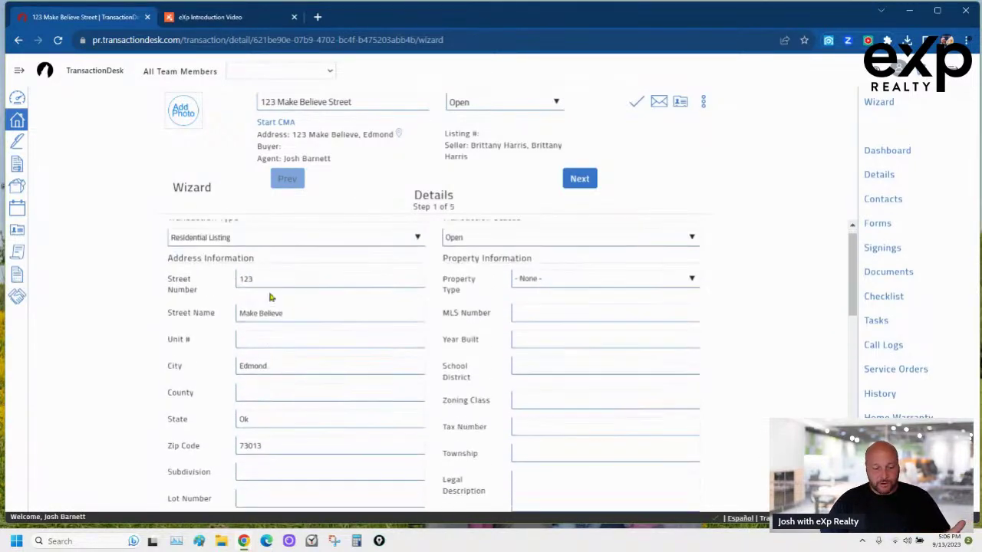
click(287, 382)
scroll(287, 384, down, 2)
click(279, 376)
scroll(279, 371, down, 3)
click(284, 279)
click(276, 250)
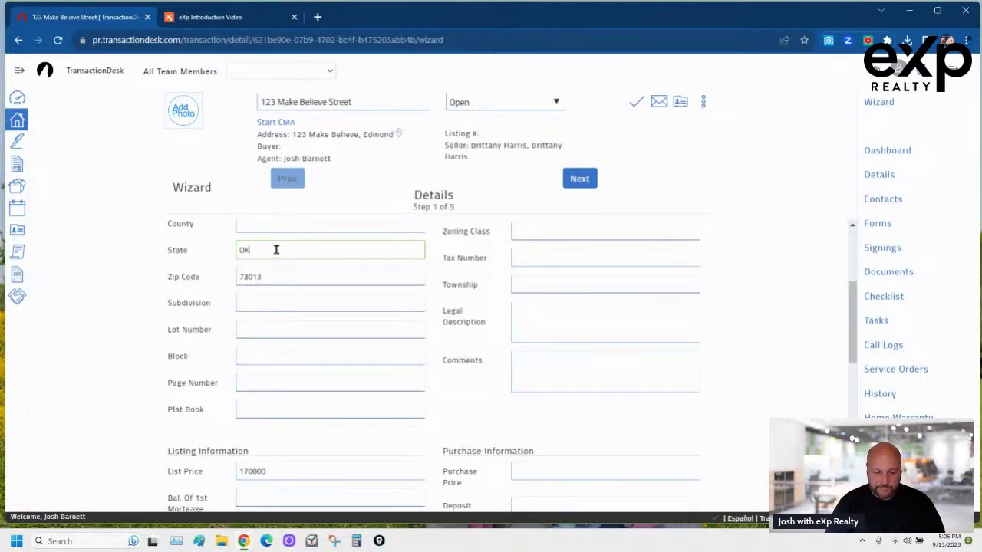
scroll(326, 292, down, 3)
scroll(314, 310, up, 2)
click(293, 344)
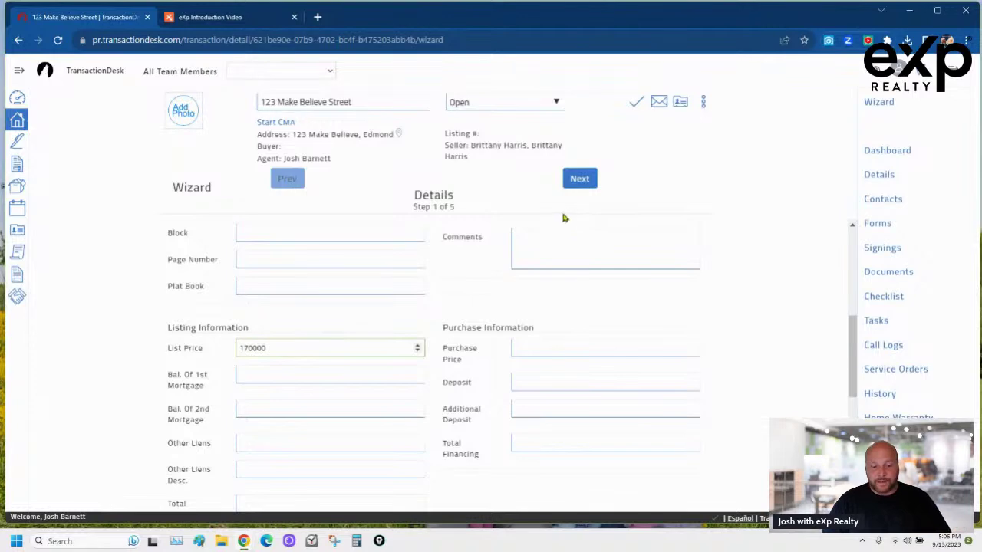
- Advance the wizard to Transaction Dates and set the list date to 09/13/2023
click(573, 182)
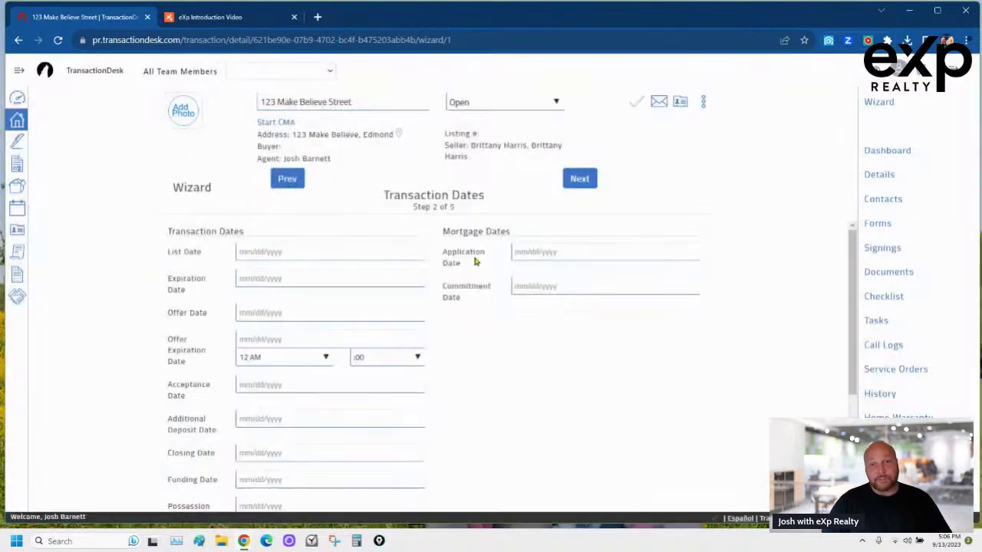
click(364, 252)
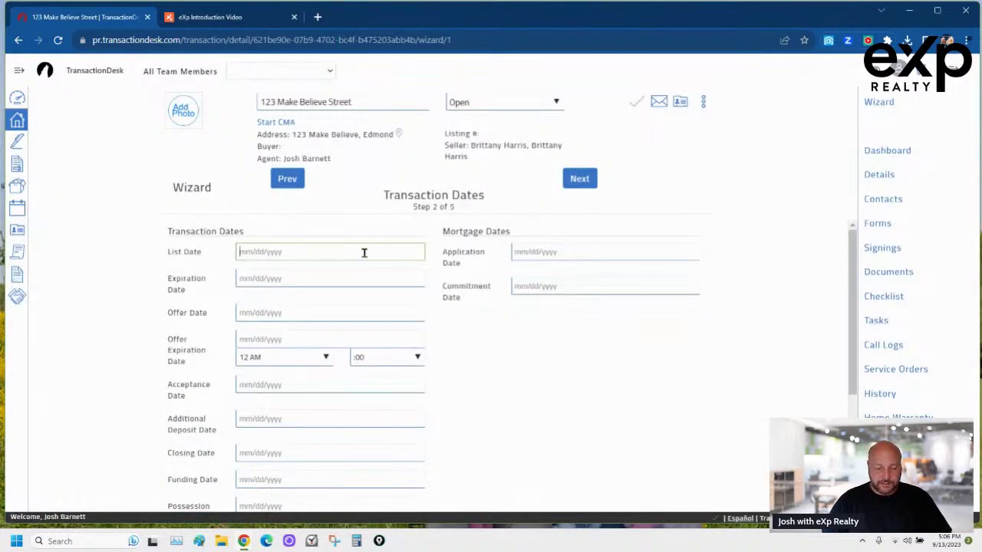
click(335, 342)
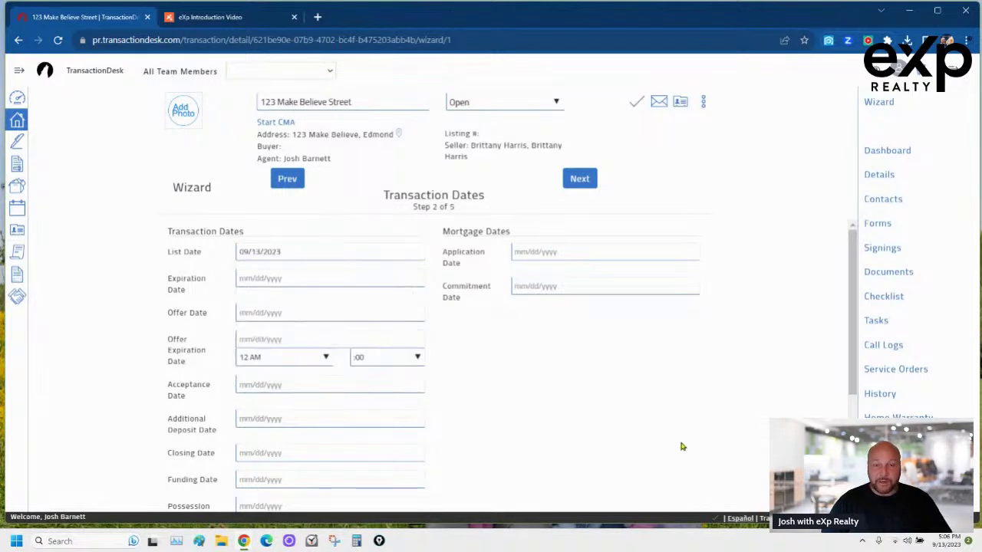
- Set the listing's expiration date to 03/16/2024
click(319, 282)
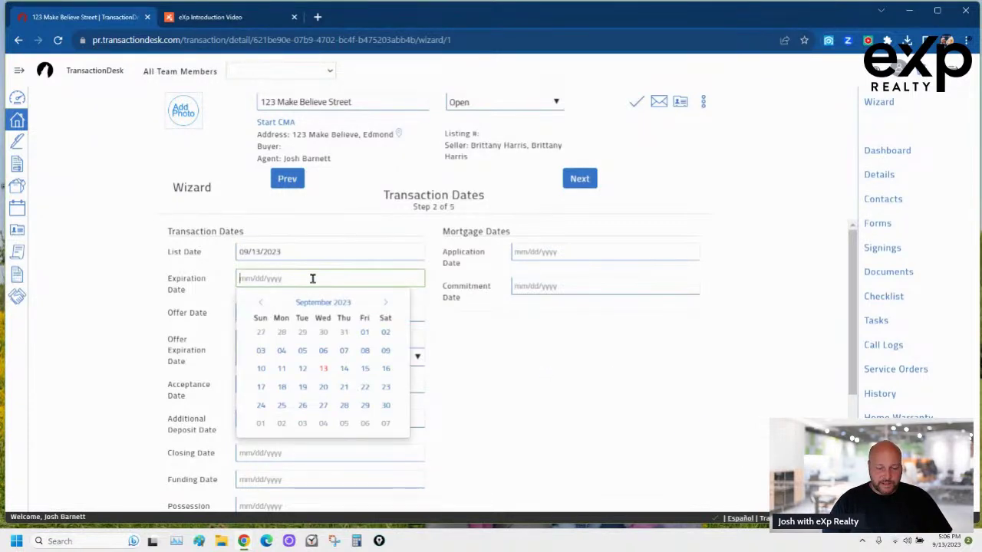
click(385, 304)
click(385, 303)
click(385, 303)
click(385, 304)
click(385, 304)
click(385, 304)
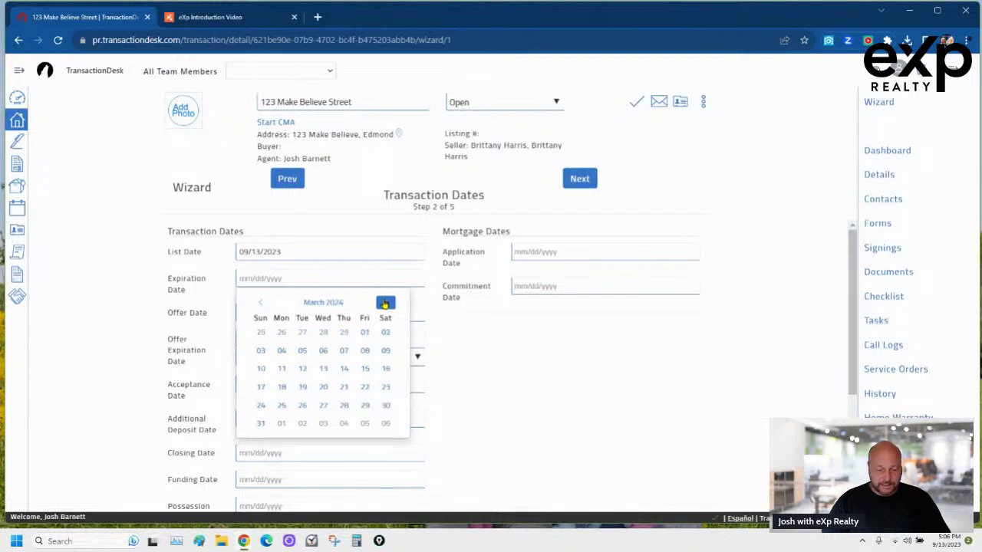
click(386, 369)
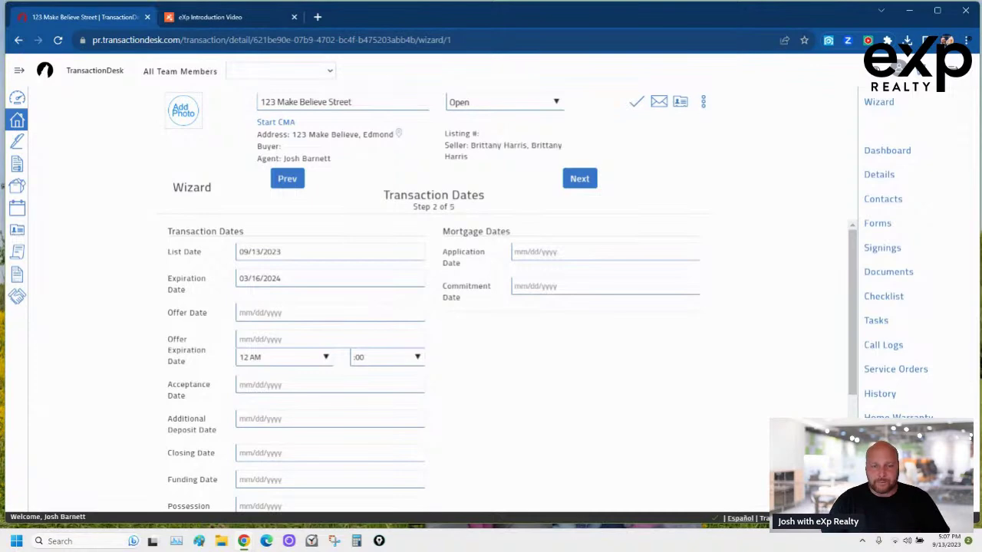
- Advance the wizard to Contacts and delete both template seller contacts from the transaction
click(580, 184)
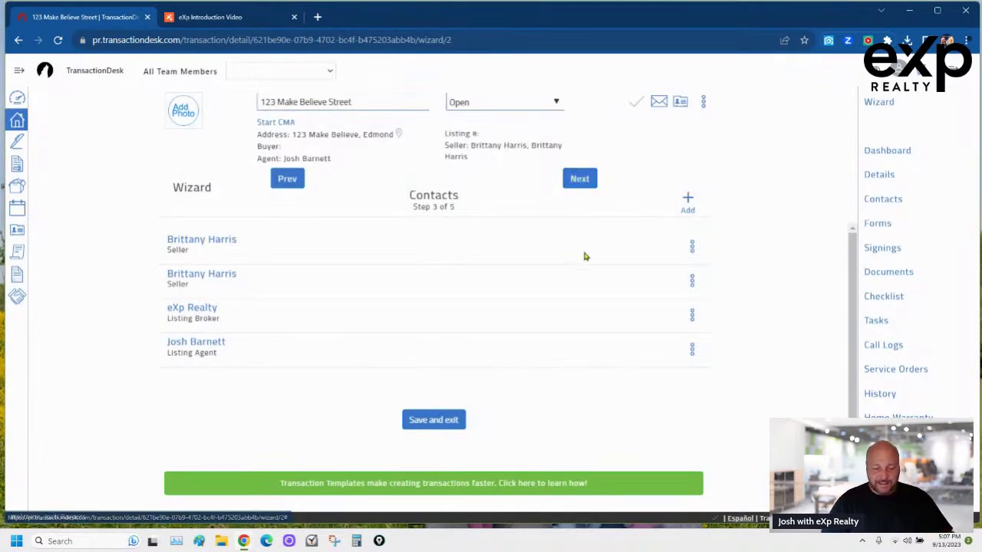
click(695, 251)
click(670, 295)
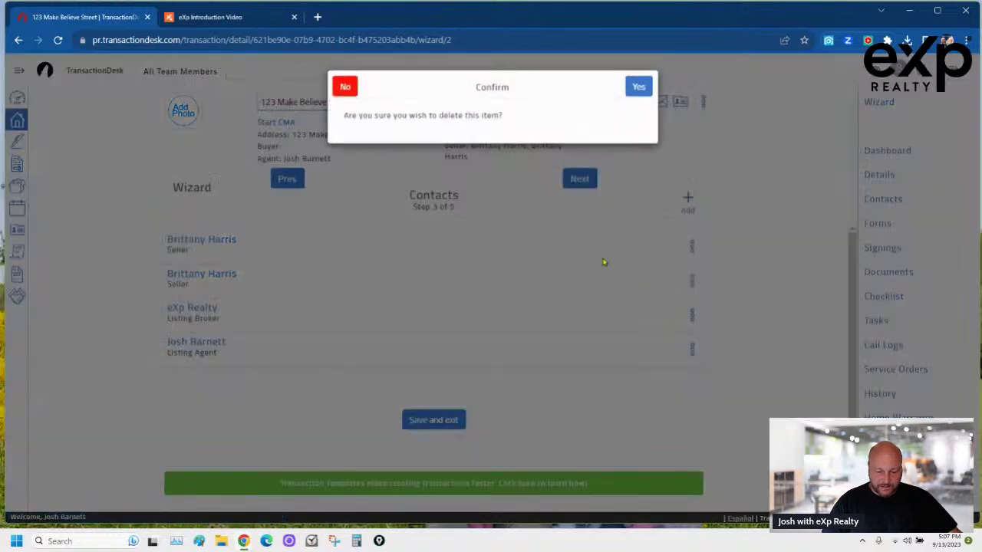
click(637, 88)
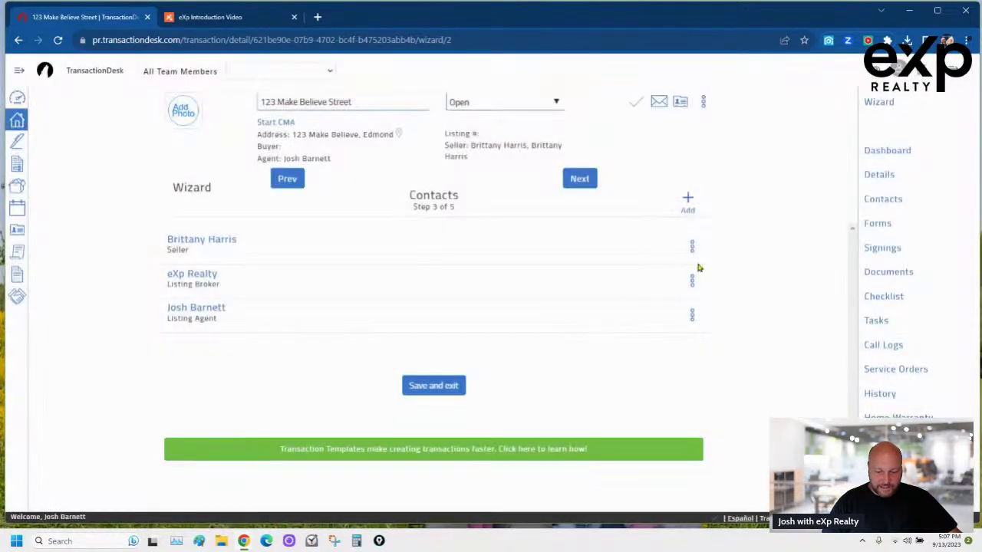
click(694, 253)
click(672, 294)
click(637, 86)
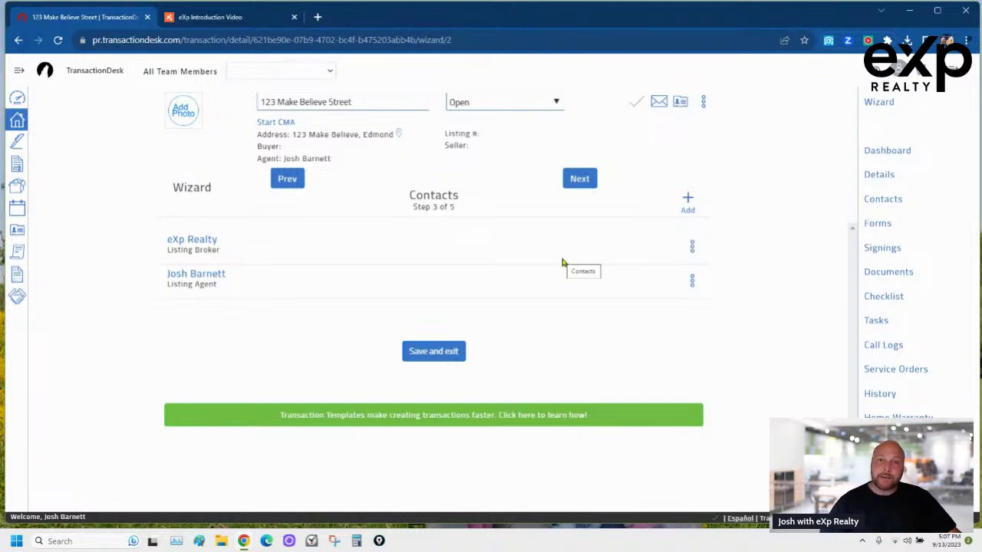
- Search the existing contacts by first name and select the matching Agent contact to add to the transaction
click(687, 200)
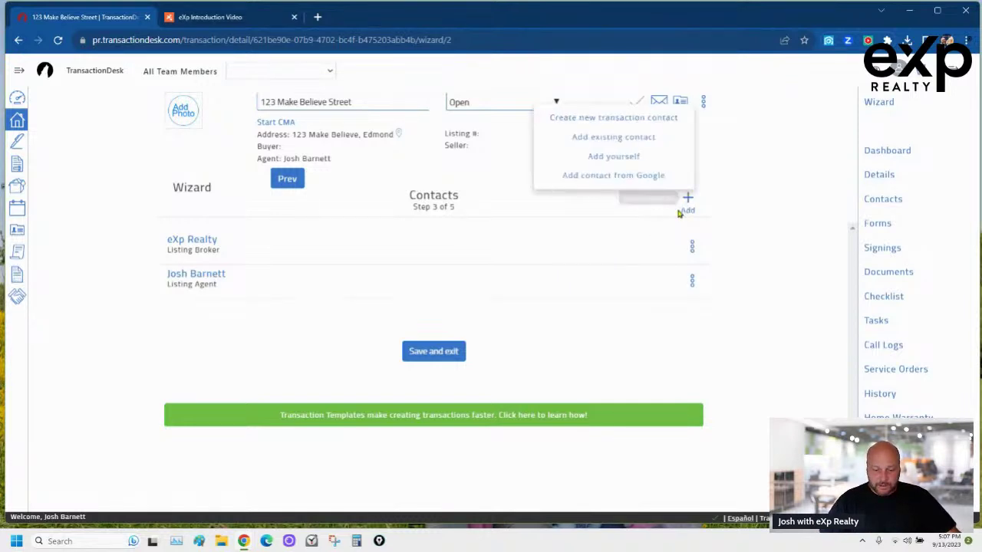
click(632, 141)
click(552, 112)
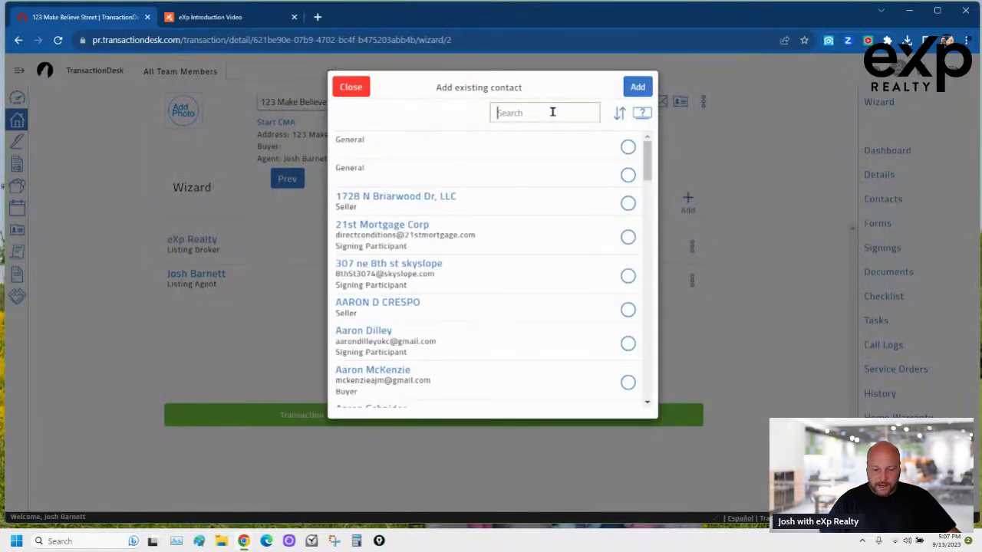
text(charlotte)
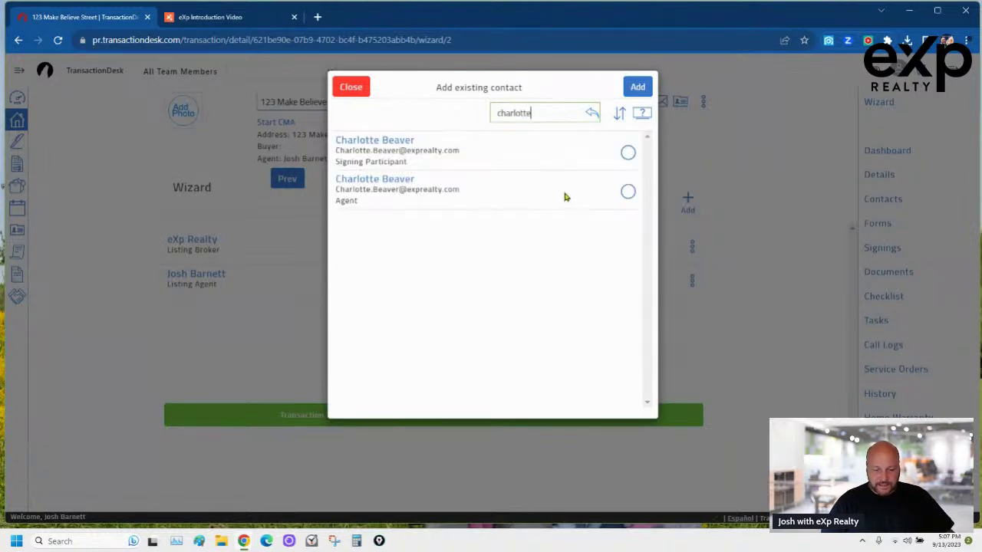
click(625, 192)
click(638, 89)
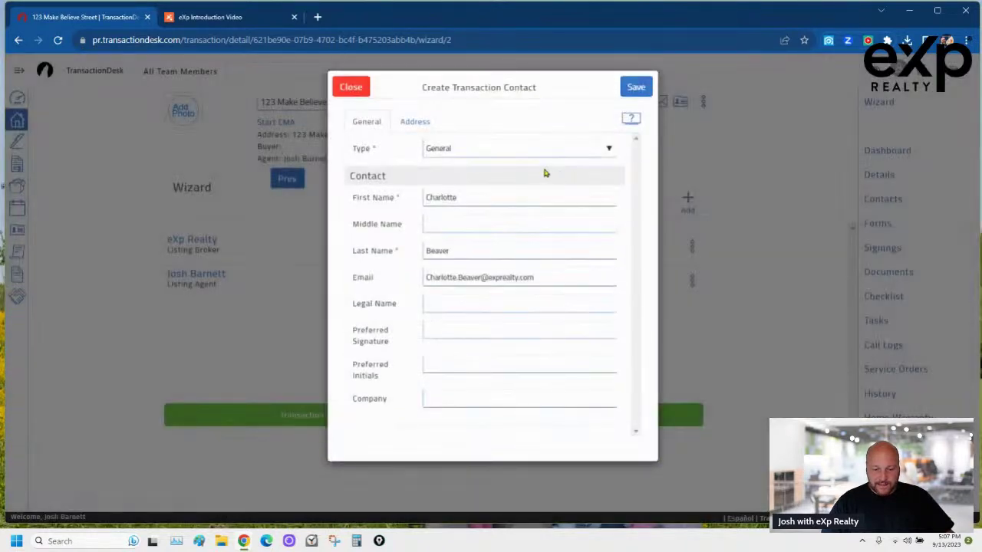
- Keep the contact type as General and save the contact to the transaction
click(538, 151)
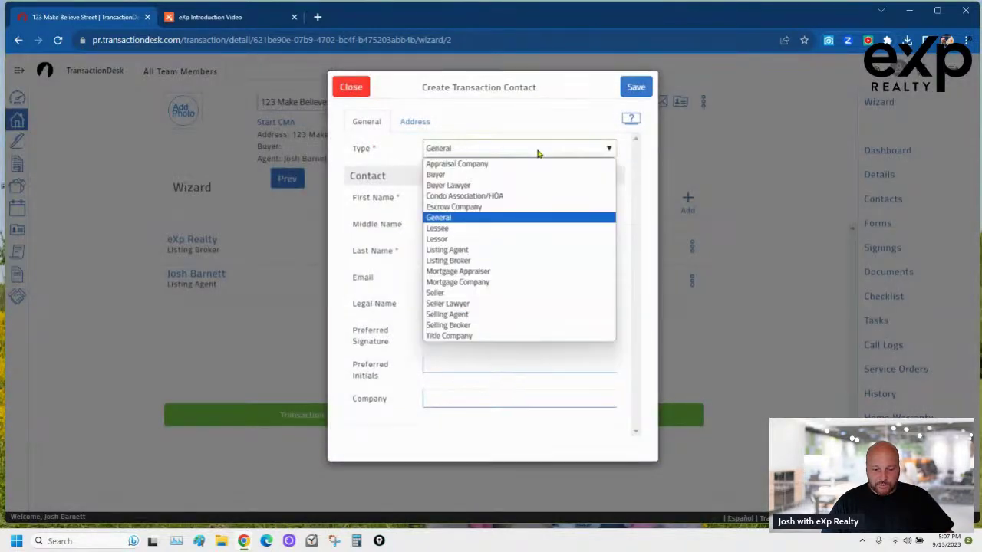
click(508, 218)
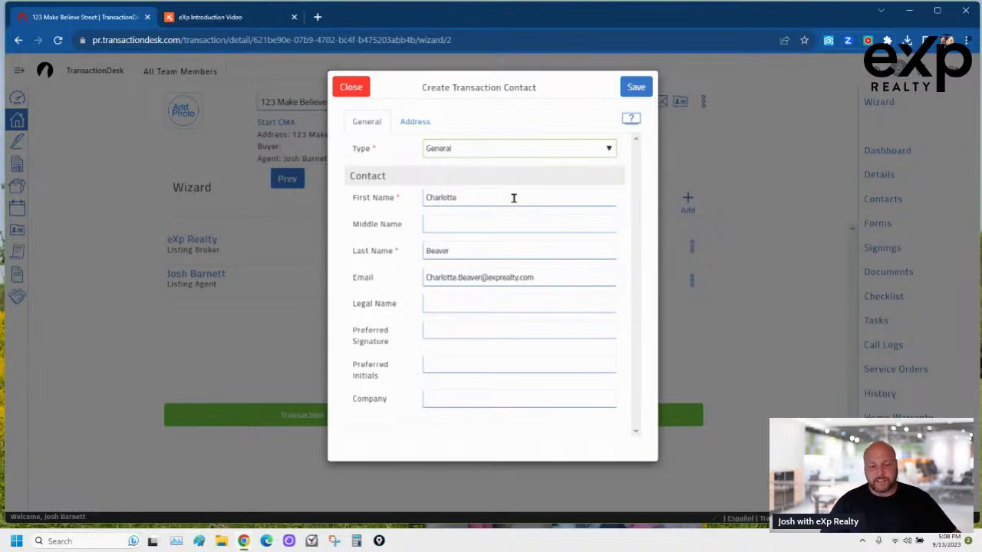
click(635, 88)
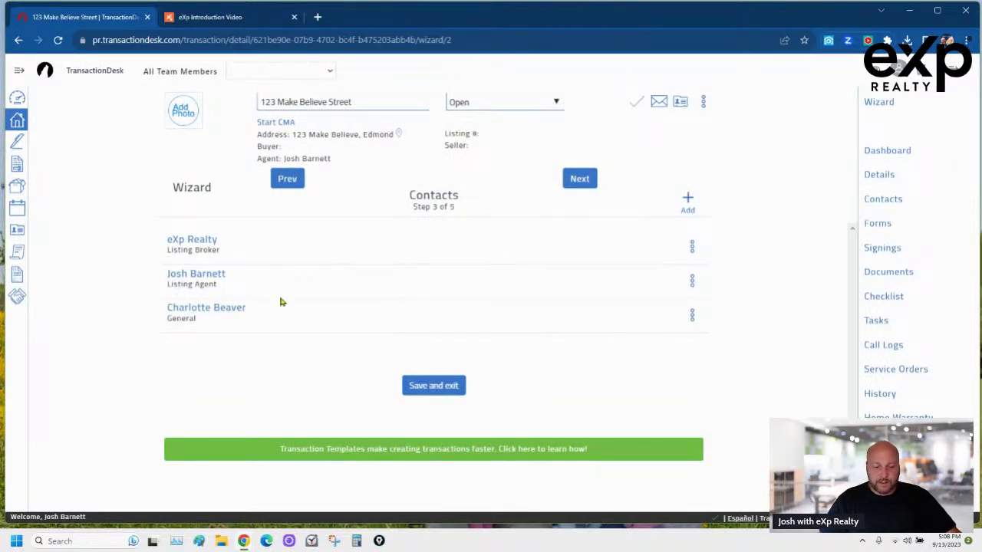
- Advance the wizard to Forms and delete the MLSOK Listing Input Form RESIDENTIAL (Rev. 06/2019)
click(593, 193)
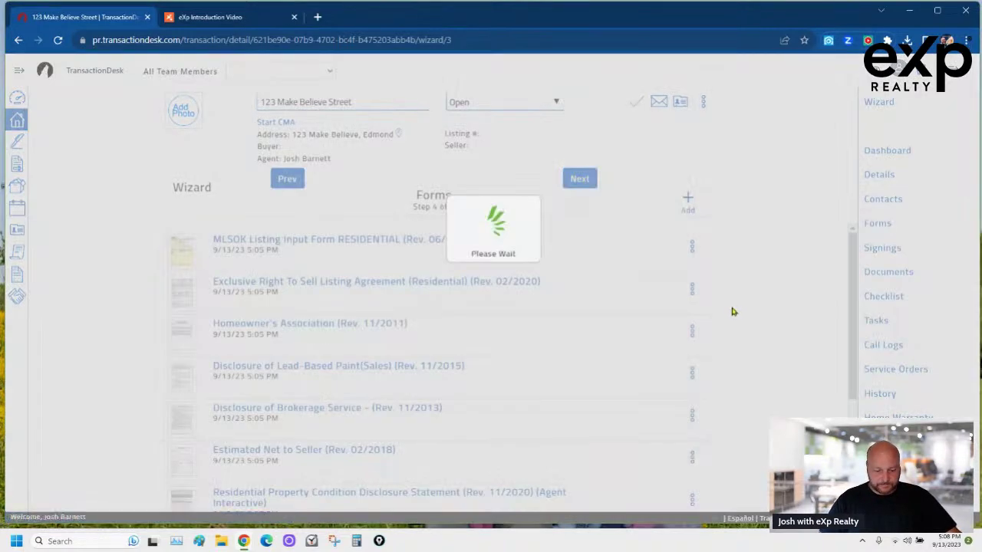
scroll(737, 292, down, 2)
scroll(729, 291, up, 2)
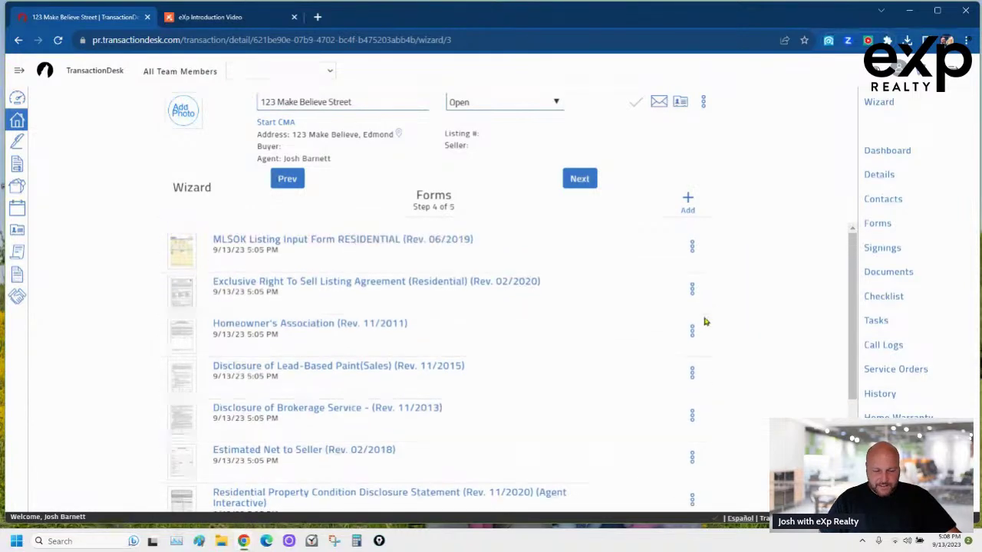
click(690, 251)
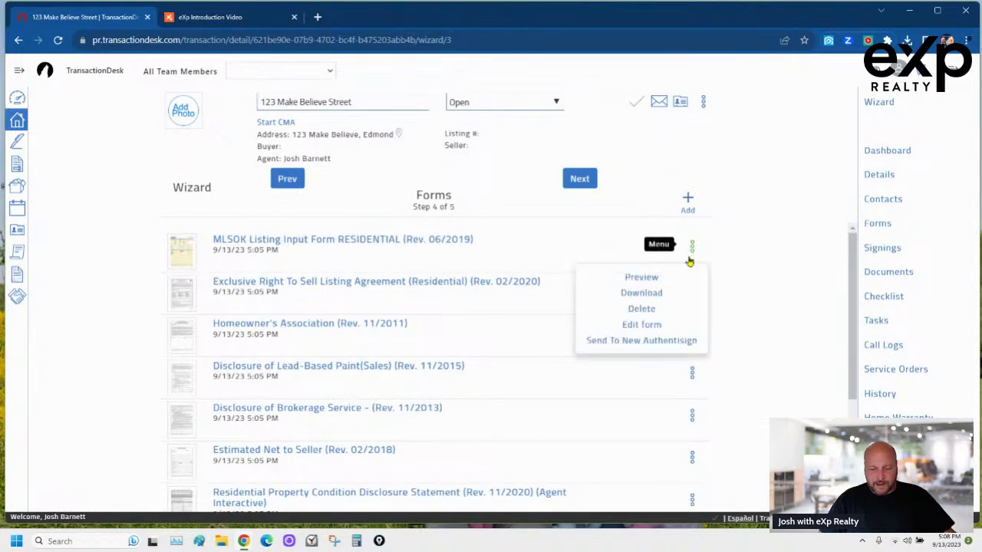
click(652, 310)
click(638, 87)
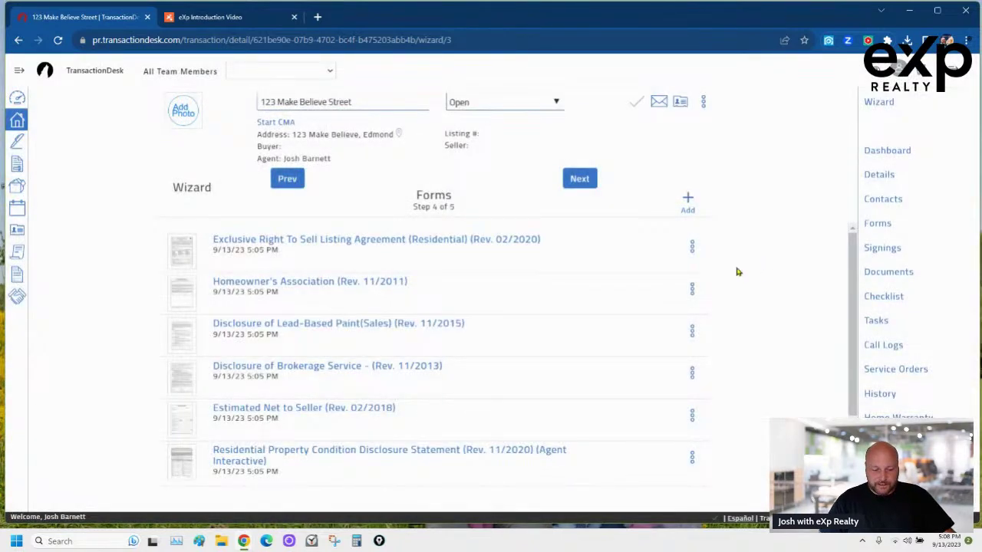
- Delete the Exclusive Right To Sell Listing Agreement and Homeowner's Association forms from the transaction
click(692, 249)
click(653, 310)
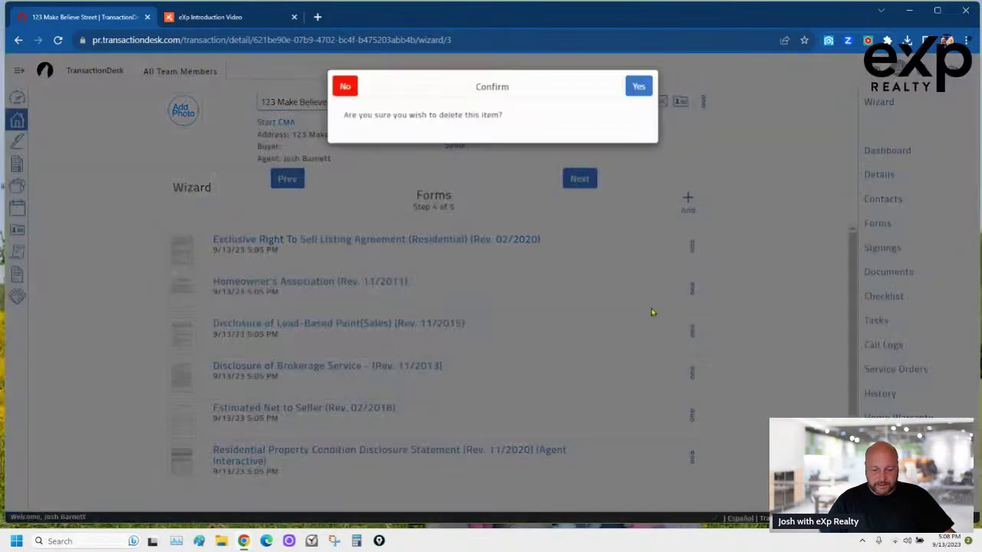
click(639, 87)
click(691, 248)
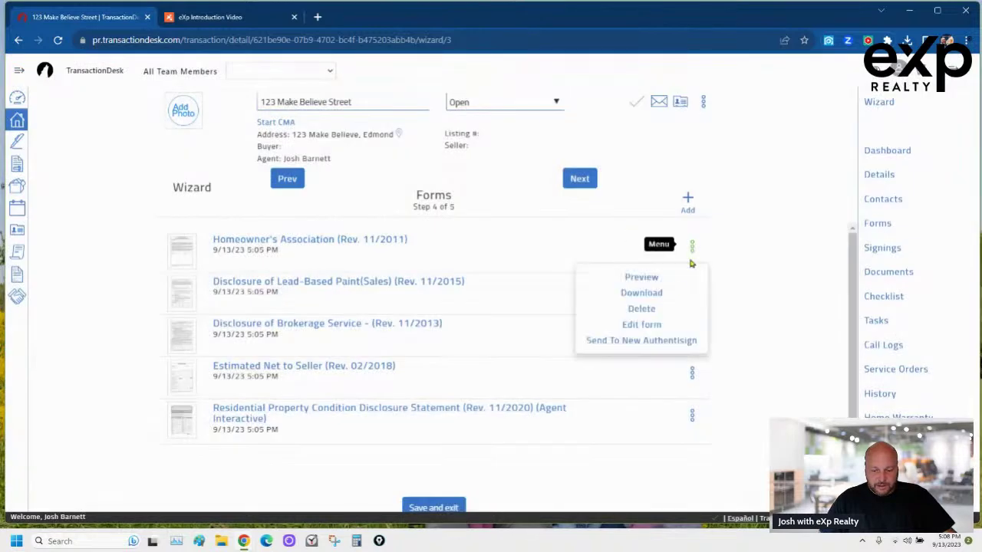
click(650, 311)
click(638, 87)
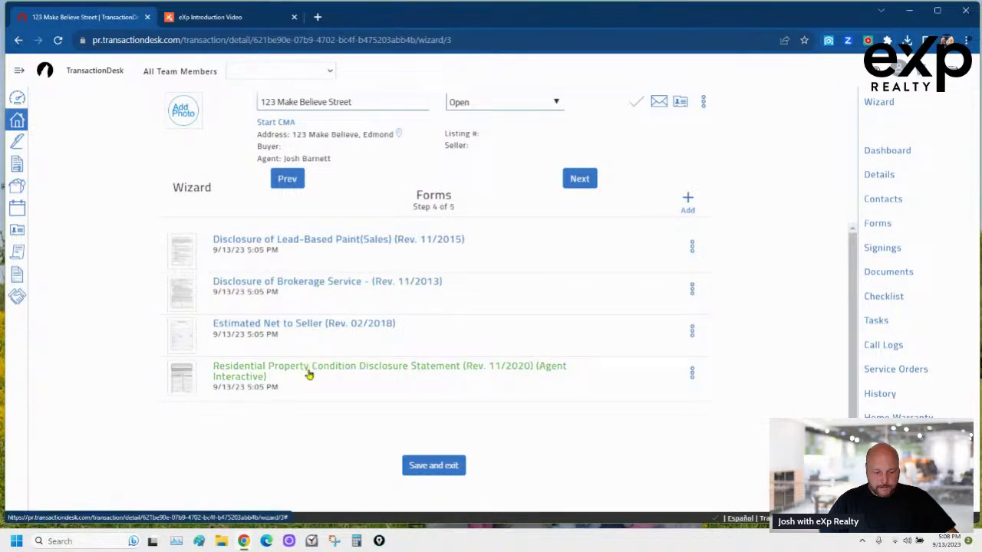
- Delete the Residential Property Condition Disclosure Statement (Rev. 11/2020) form from the transaction
click(692, 377)
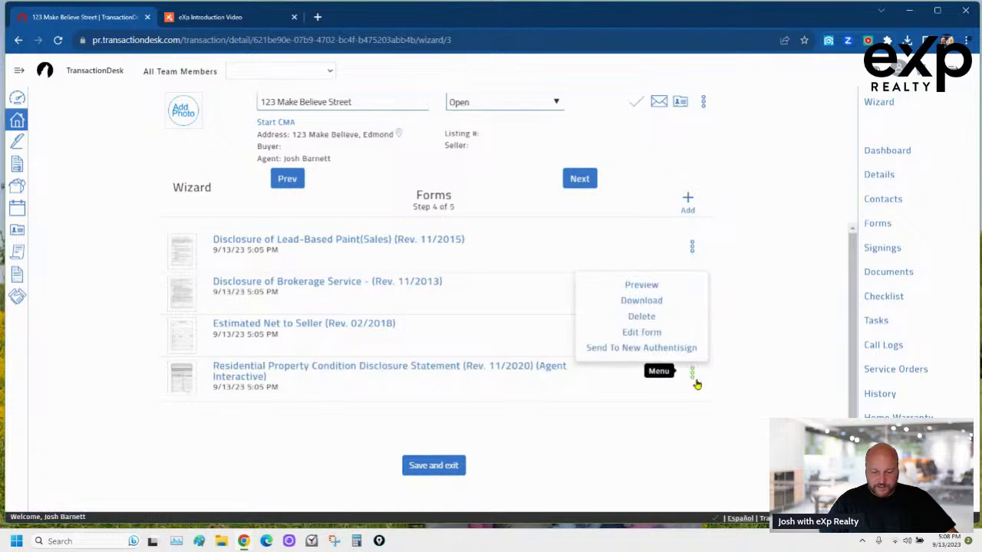
click(651, 318)
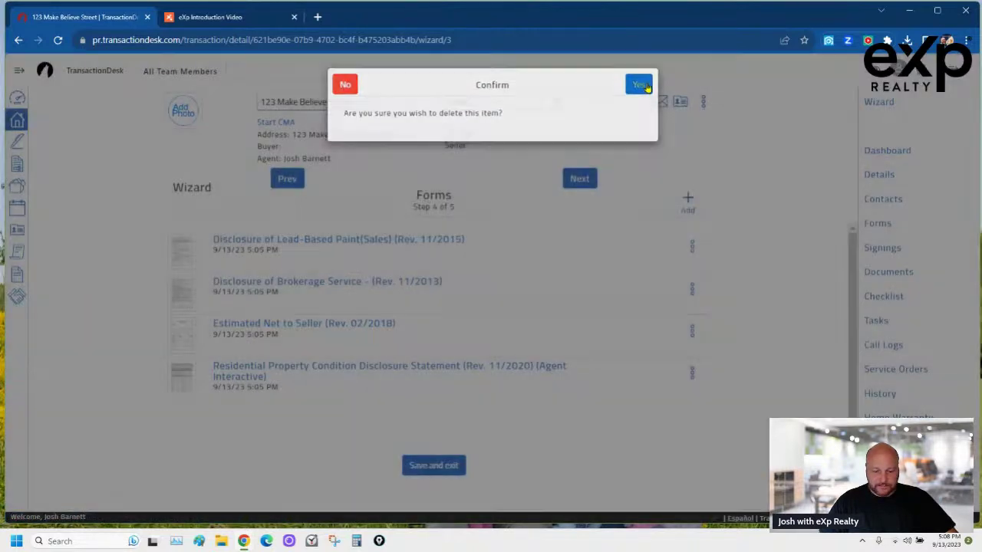
click(638, 84)
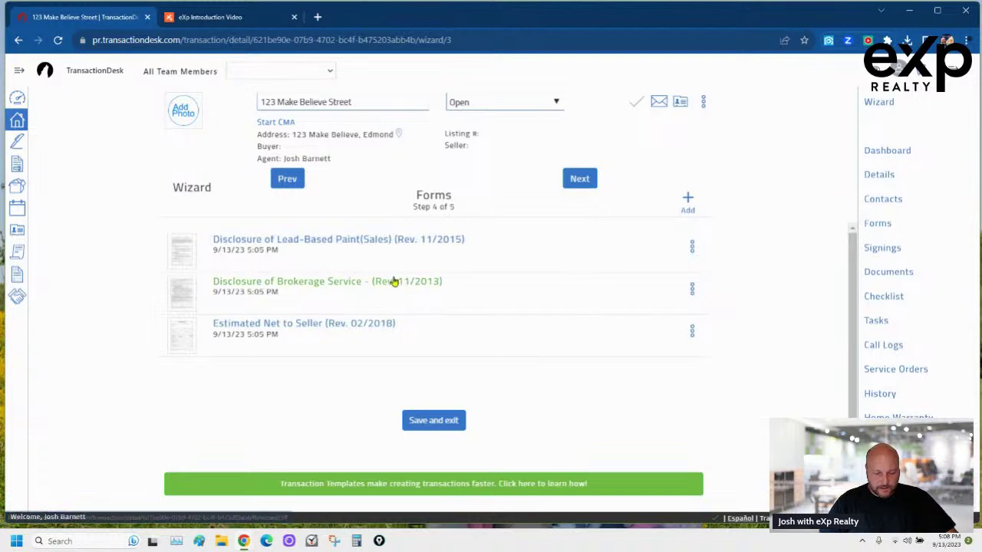
- Search the form library for "exp" and select the Buyer and Seller versions of the Affiliated Business Arrangement (ABA) Disclosure Statement
click(692, 200)
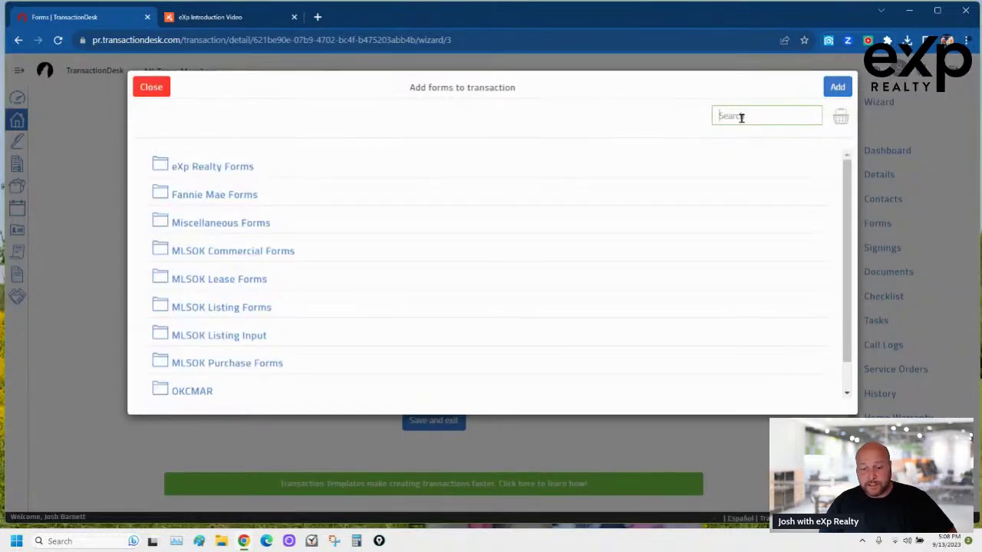
text(ex)
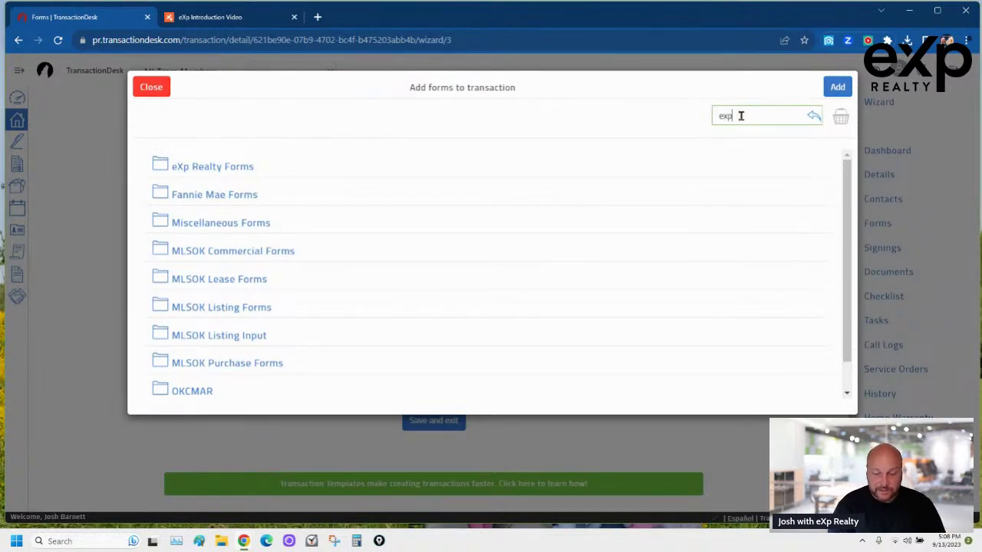
text(p)
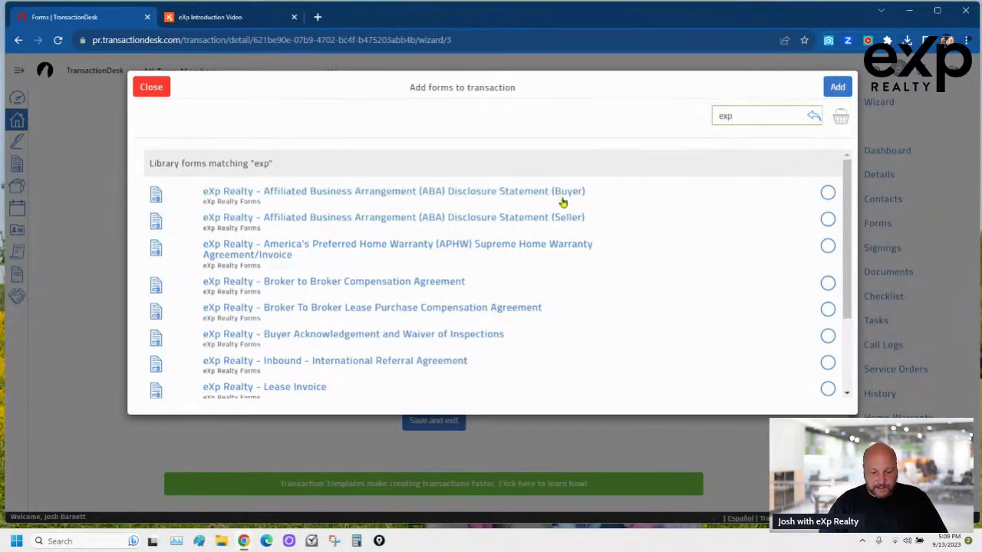
click(828, 192)
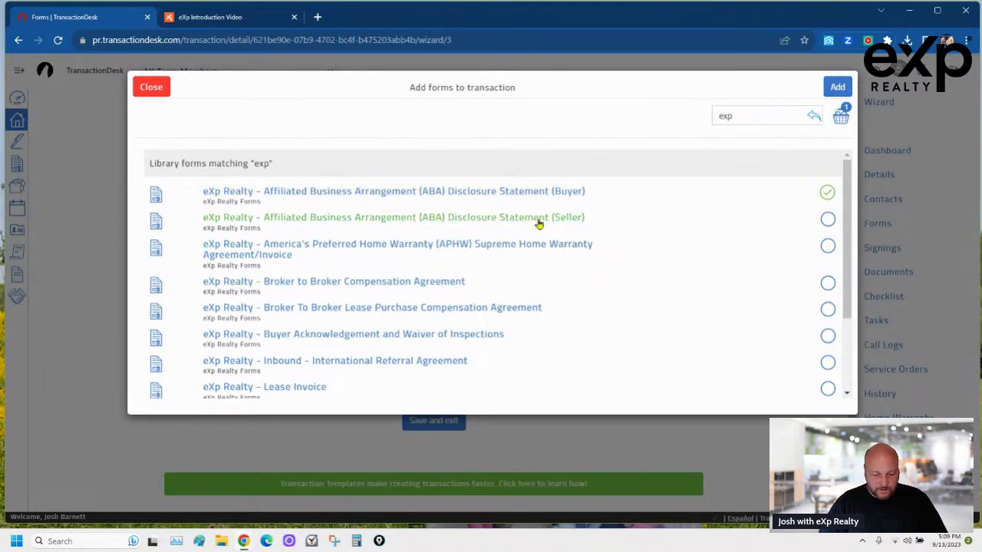
click(828, 192)
click(576, 219)
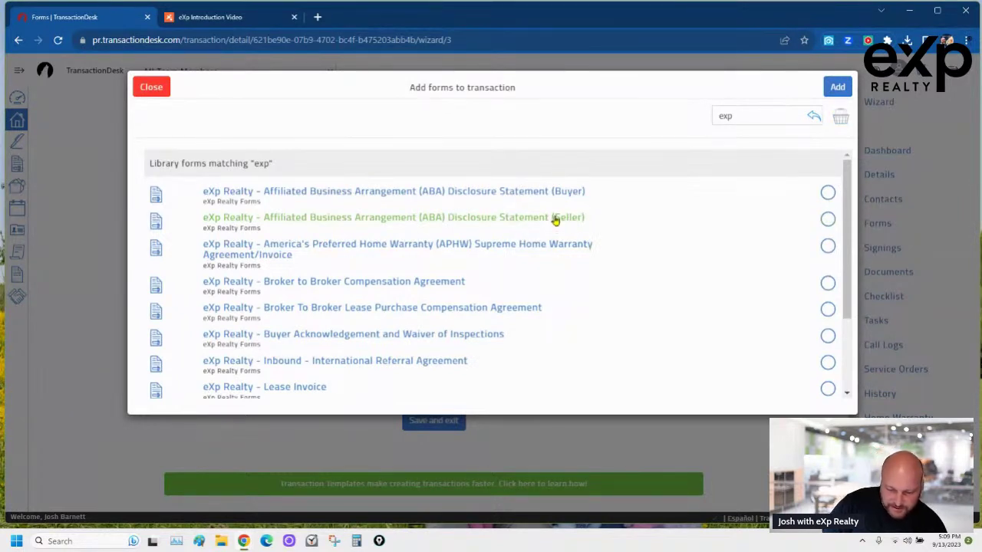
click(796, 194)
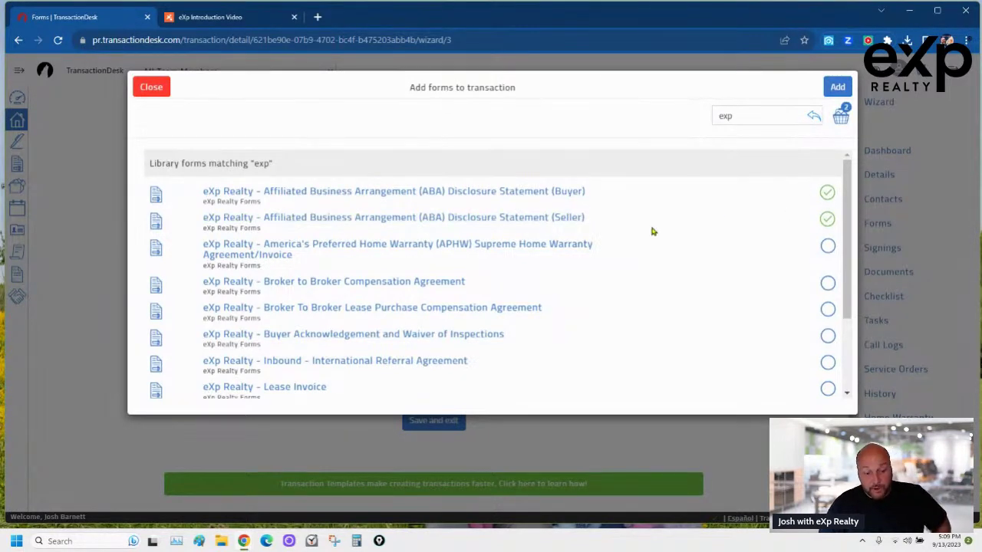
- Select the eXp Realty Wiring Fraud Advisory Notice (Seller) as well and add all selected forms to the transaction
scroll(618, 266, down, 3)
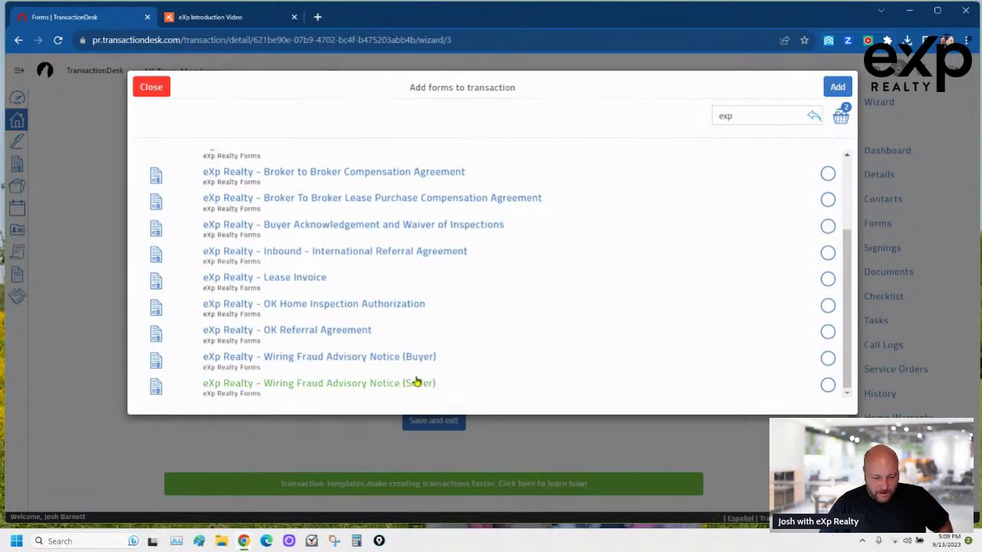
click(826, 386)
scroll(782, 230, up, 3)
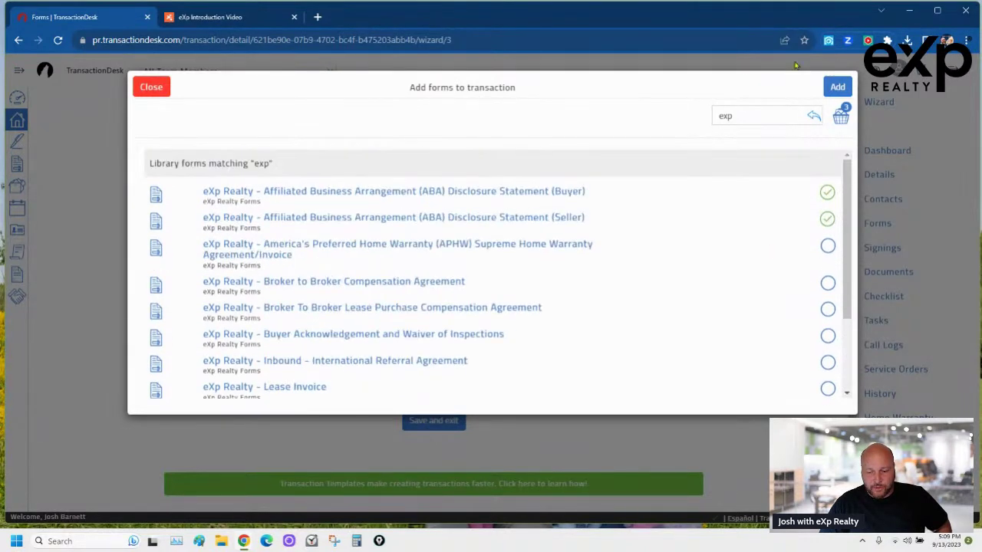
click(837, 86)
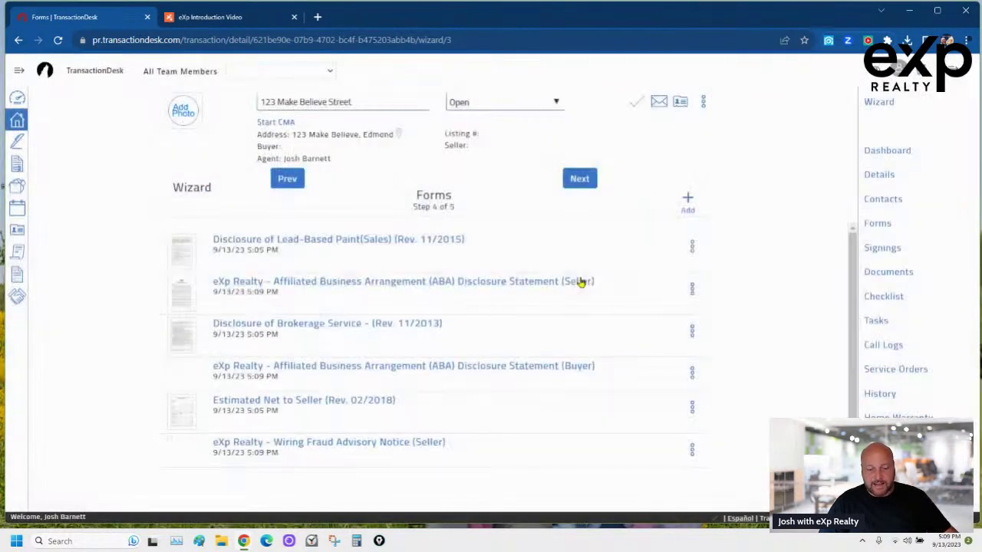
- Open the ABA Disclosure Statement (Buyer), review its pages and signature fields, and exit back to the wizard
click(368, 365)
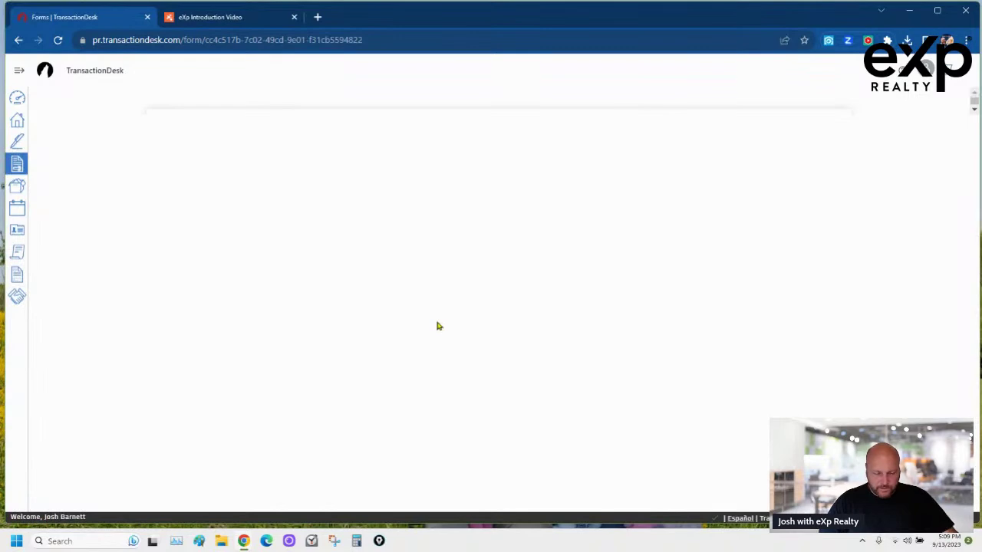
scroll(446, 315, down, 15)
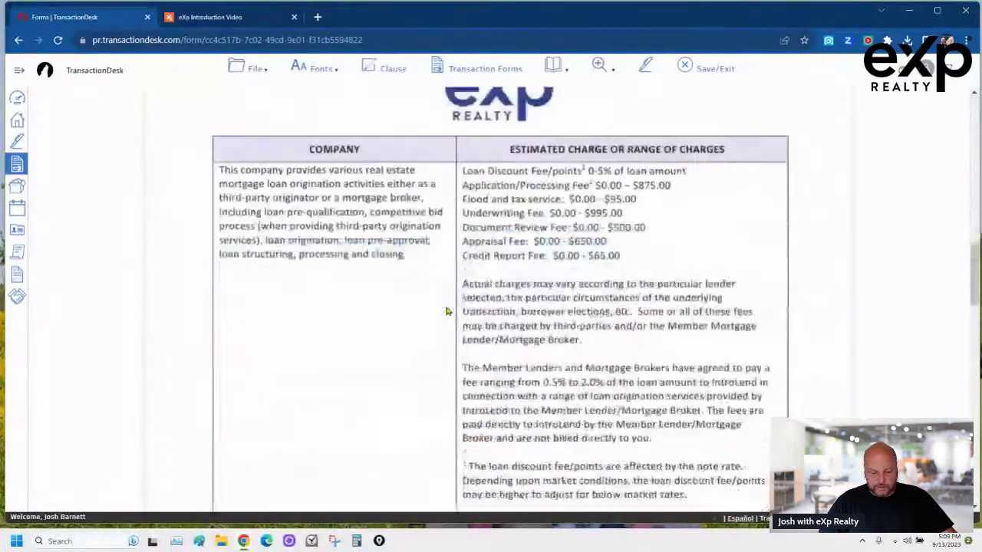
scroll(446, 311, up, 15)
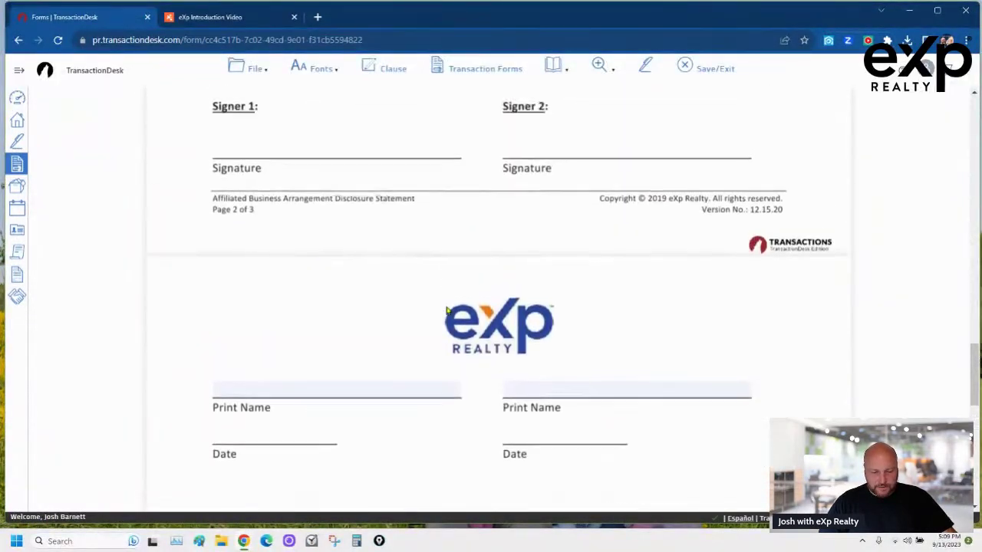
click(254, 68)
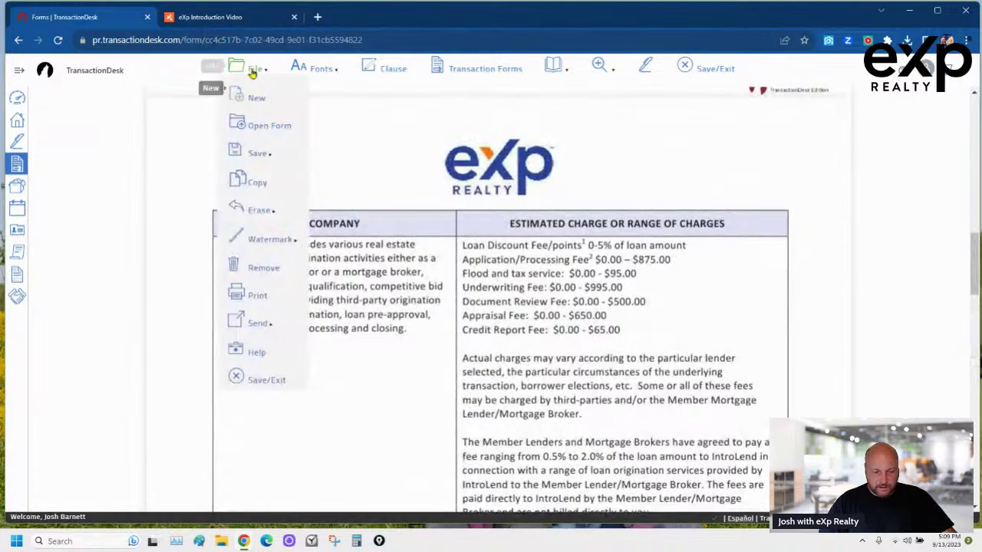
click(262, 380)
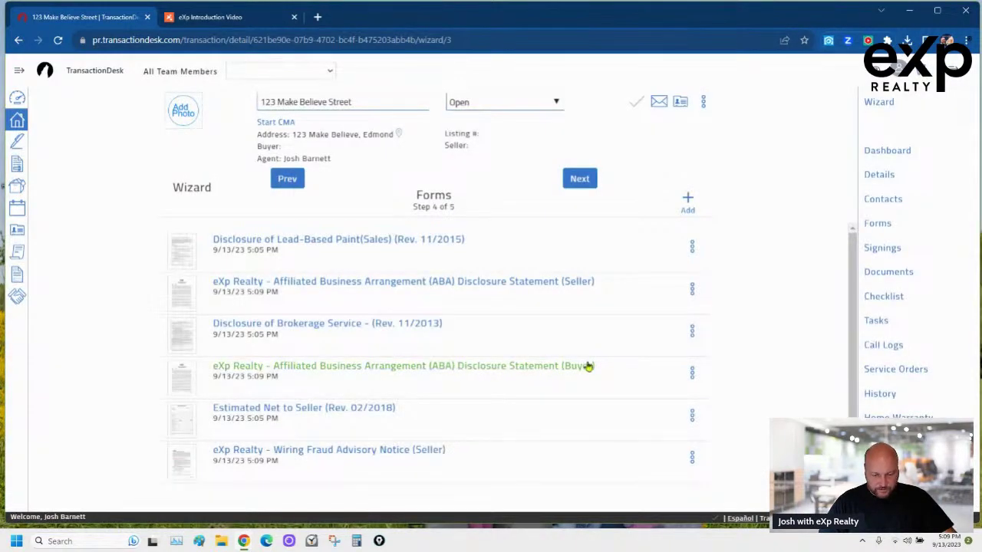
- Delete the eXp Realty ABA Disclosure Statement (Buyer) form from the transaction
click(692, 373)
click(647, 316)
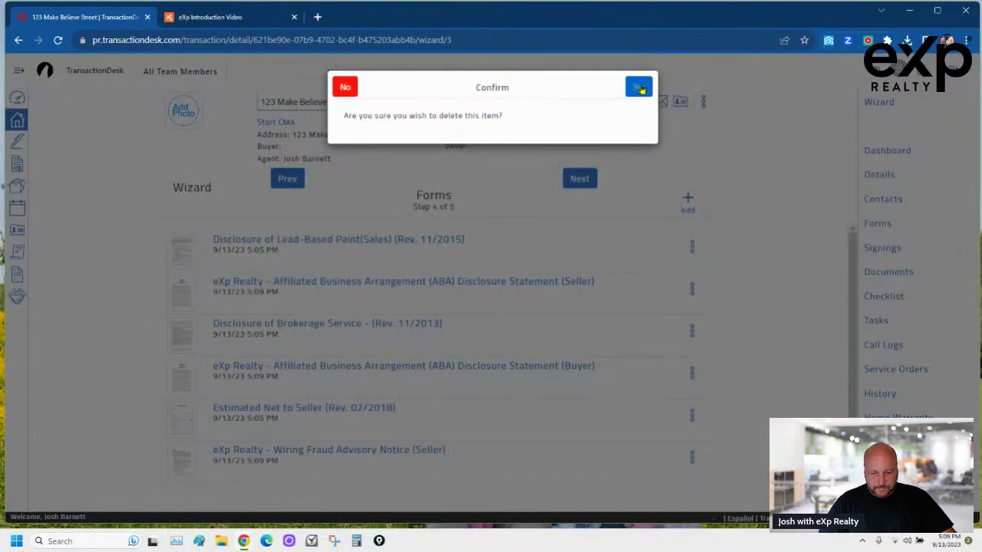
click(638, 85)
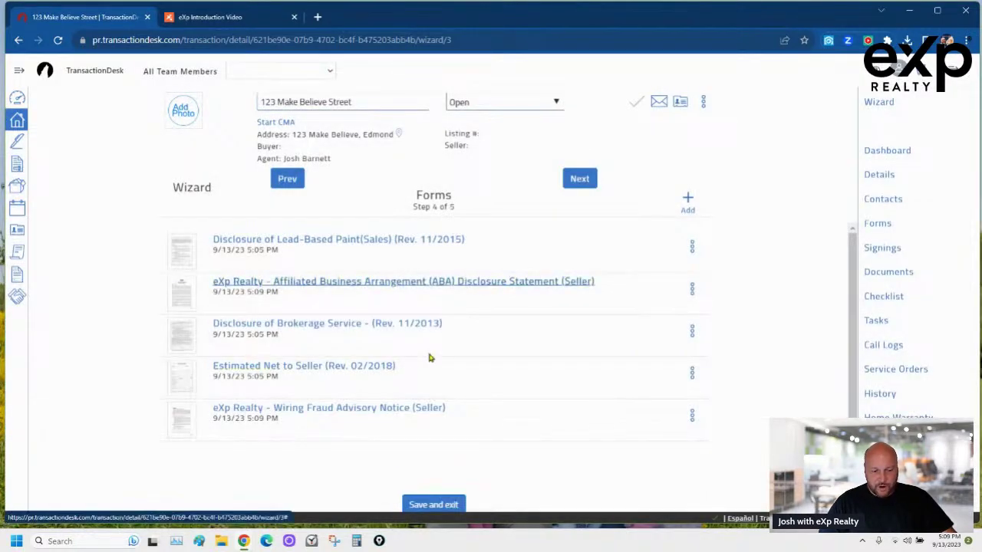
- Open the eXp Realty ABA Disclosure Statement (Seller), review its pages, and exit back to the wizard
click(431, 287)
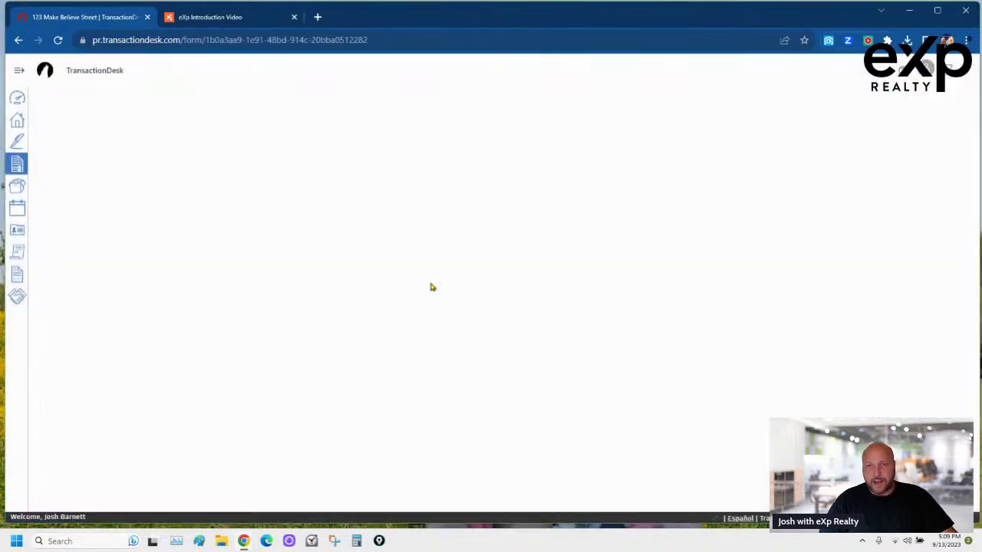
scroll(458, 298, down, 15)
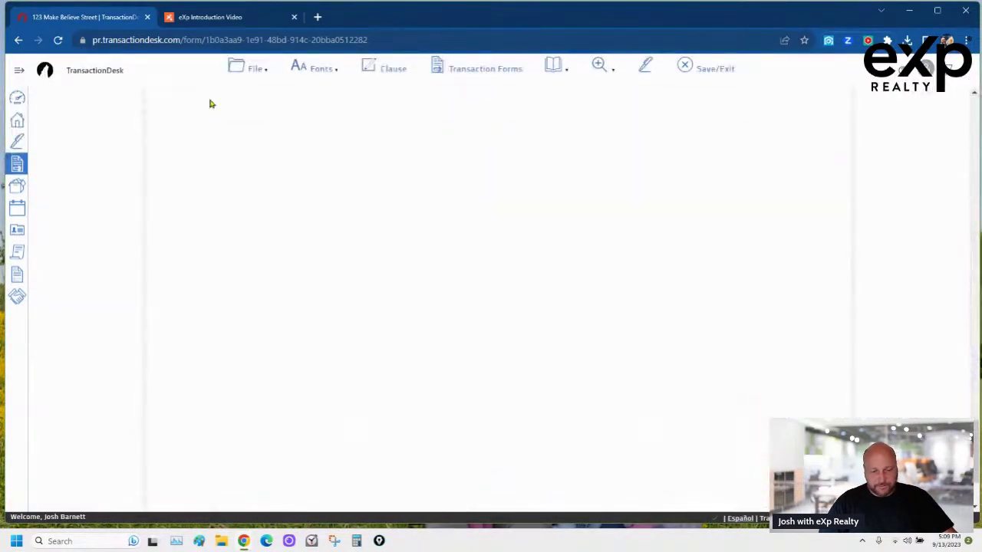
click(252, 69)
mouse_move(266, 203)
click(261, 379)
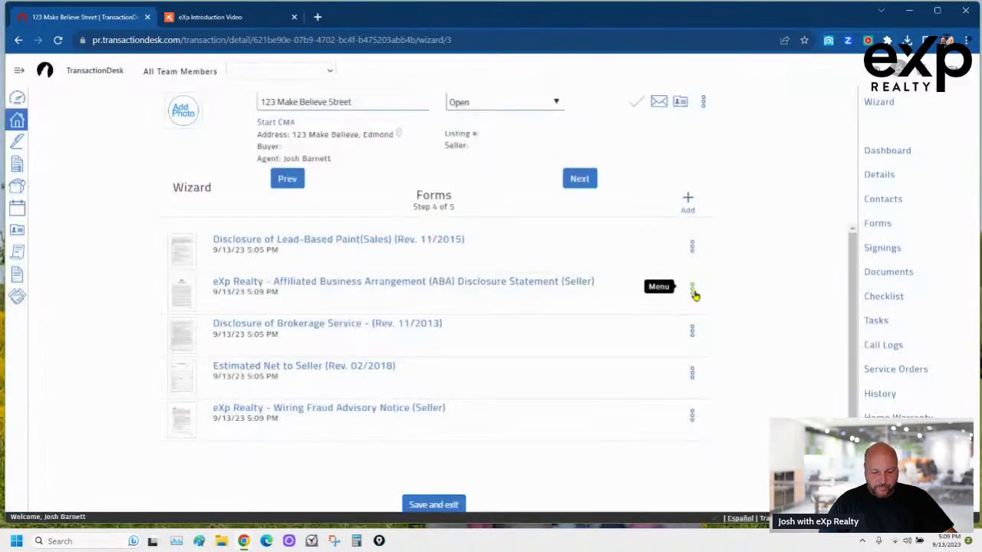
- Delete the eXp Realty ABA Disclosure Statement (Seller) form from the transaction
click(692, 290)
click(651, 351)
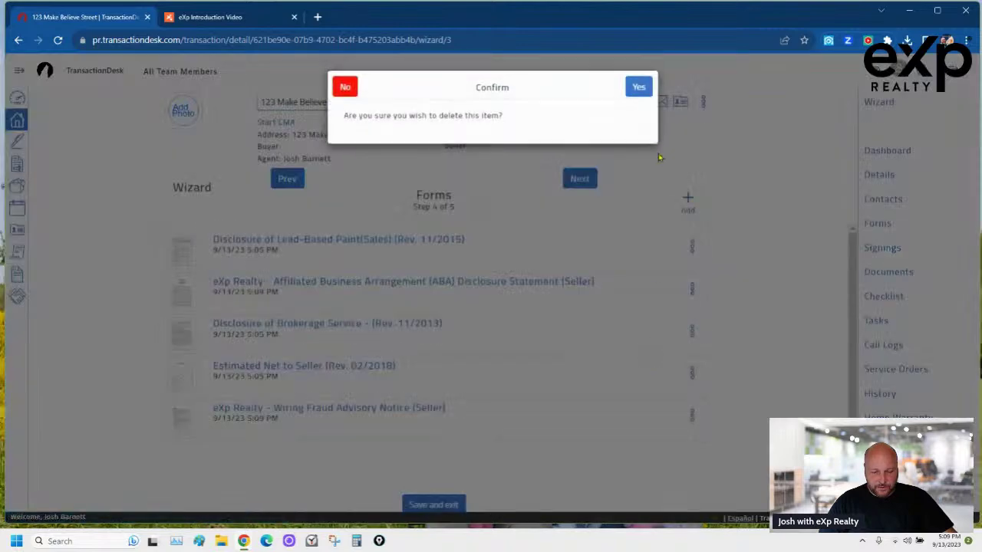
click(639, 86)
- Search the form library for "contract" and select the Contract Information Booklet (Rev. 02/2018)
click(687, 199)
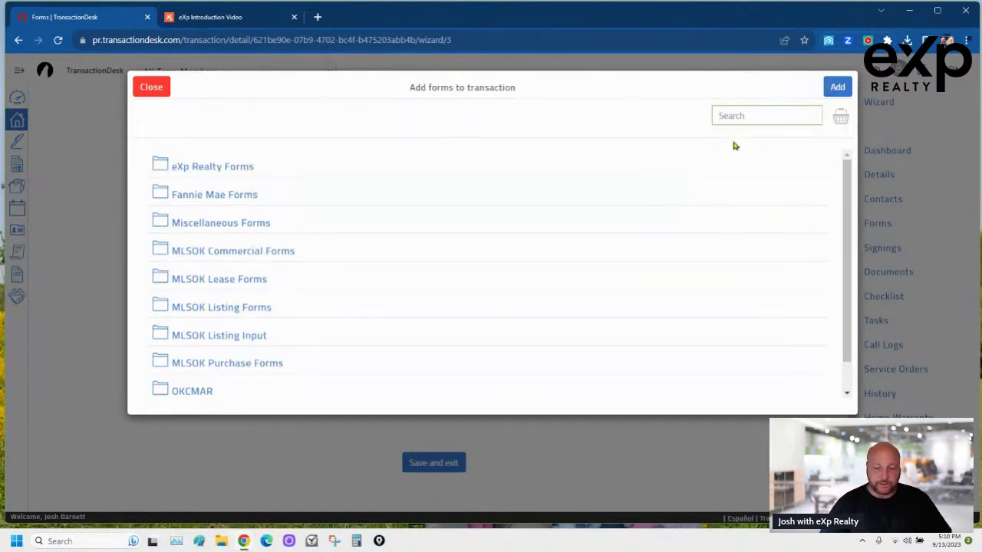
text(contract)
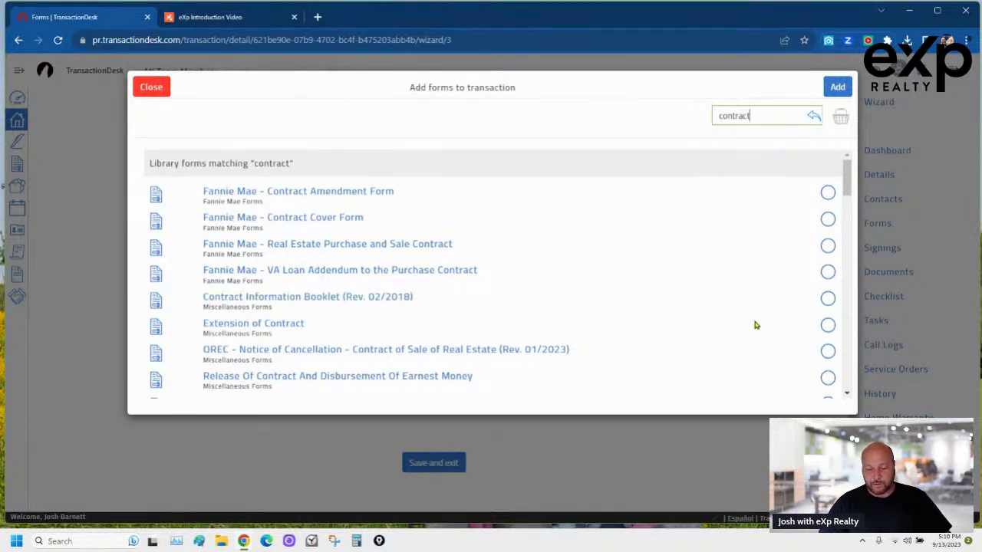
click(829, 299)
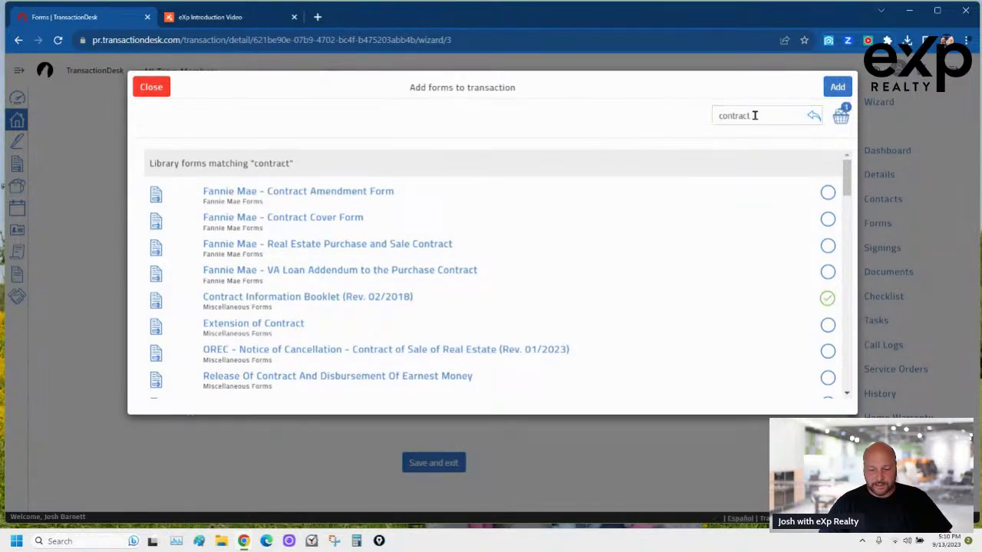
- Search for "protect", select Protect Your Family From Lead In Your Home from MLSOK Listing Forms, and add the selected forms to the transaction
drag(754, 115, 656, 130)
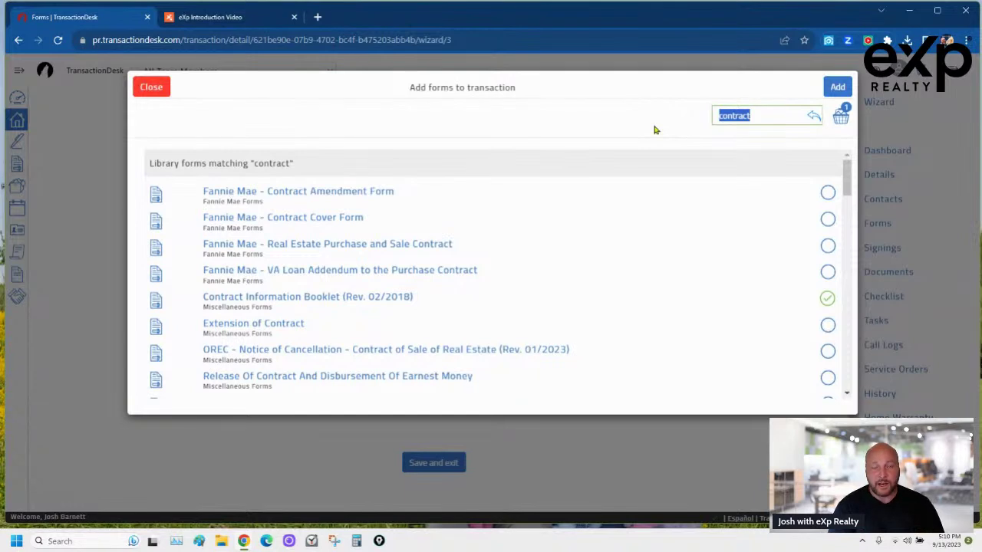
text(prote)
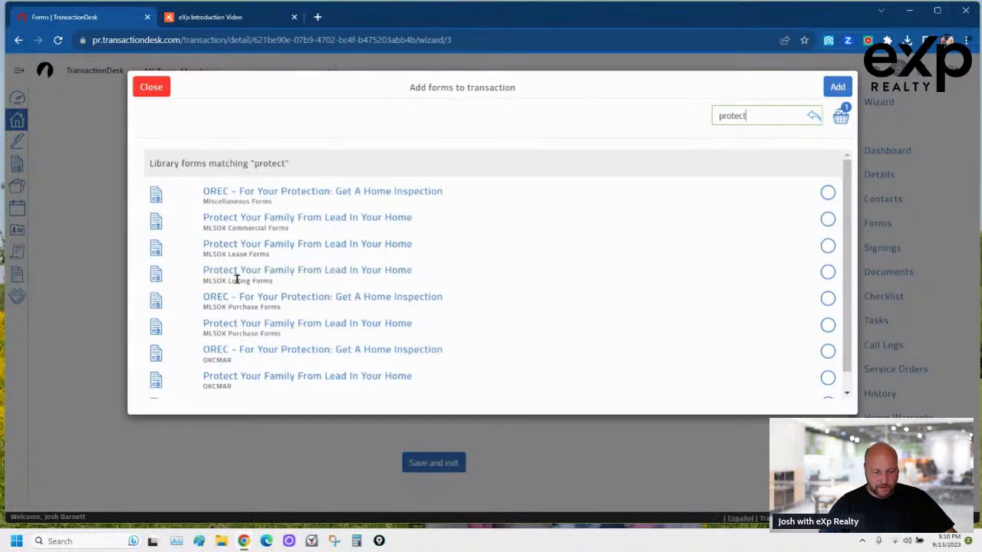
click(826, 274)
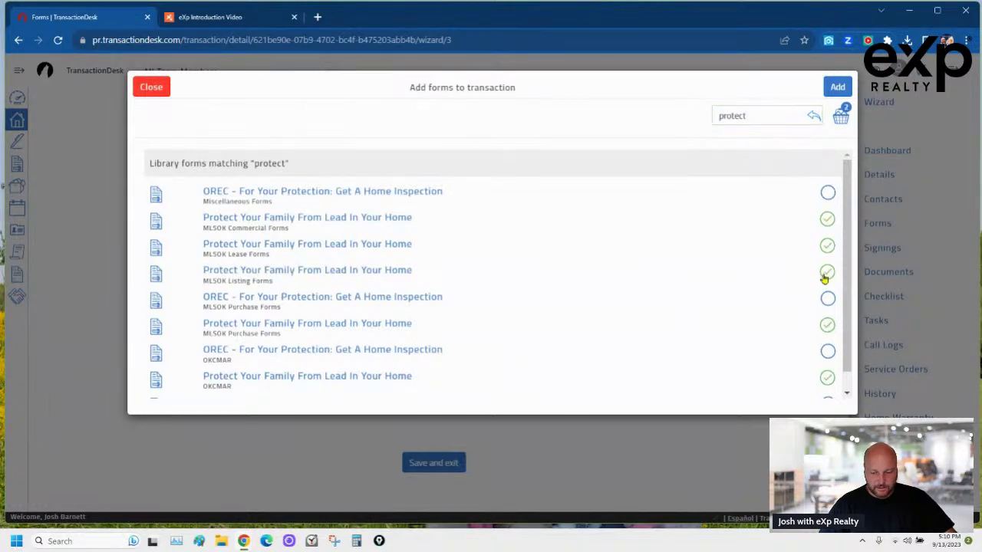
click(837, 89)
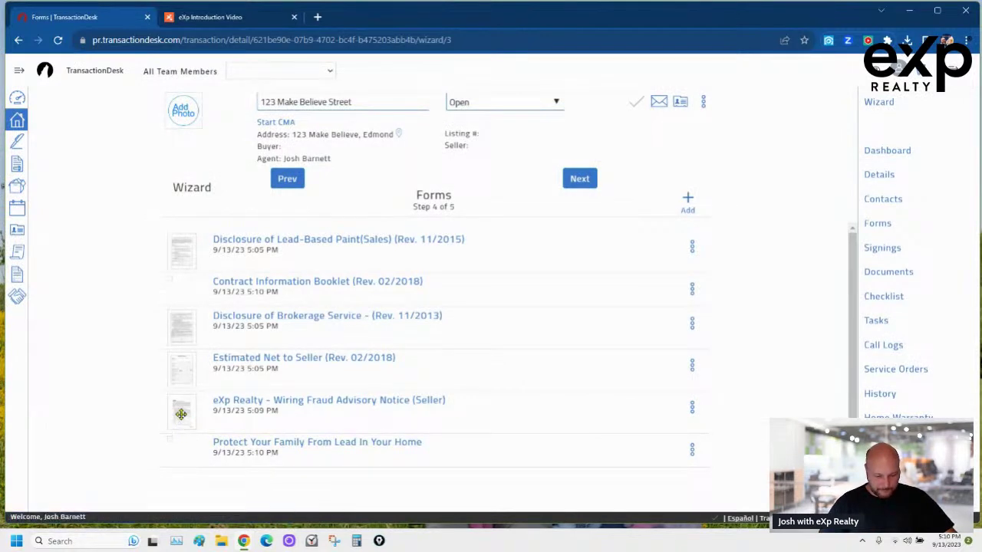
- Reorder the forms so Estimated Net to Seller is first, Disclosure of Brokerage Service second, and Contract Information Booklet last
drag(180, 366, 185, 244)
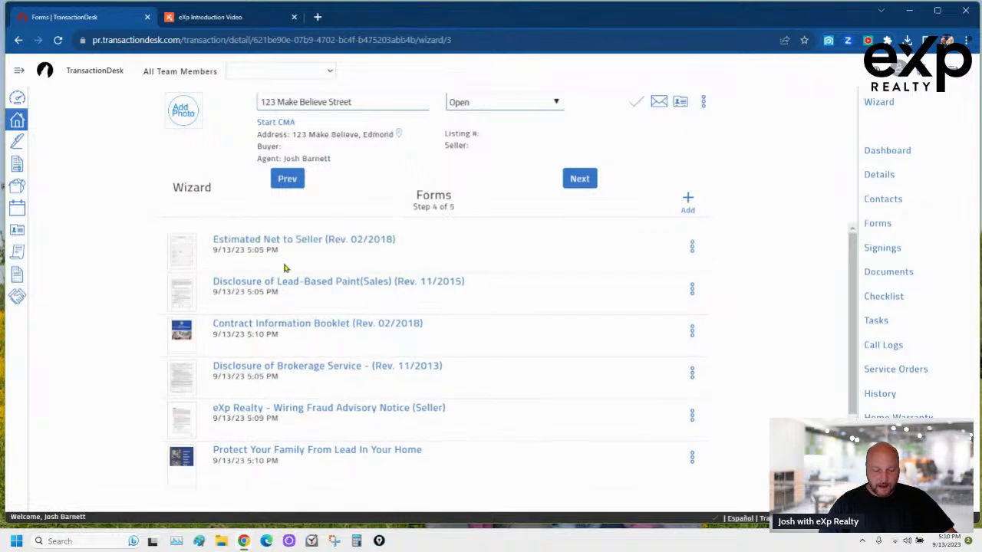
mouse_move(187, 289)
mouse_down()
mouse_move(187, 334)
mouse_move(187, 289)
mouse_up()
drag(183, 326, 191, 453)
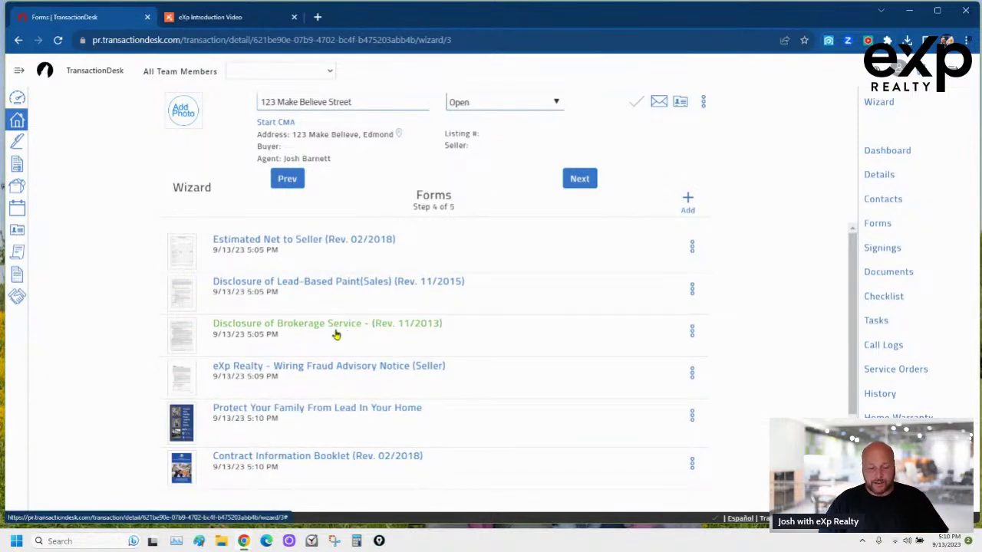
drag(191, 329, 189, 278)
- Search the form library for "orec list" and add OREC - Listing Agreement - Exclusive Right To Sell (Rev. 01/2023) to the transaction
click(688, 202)
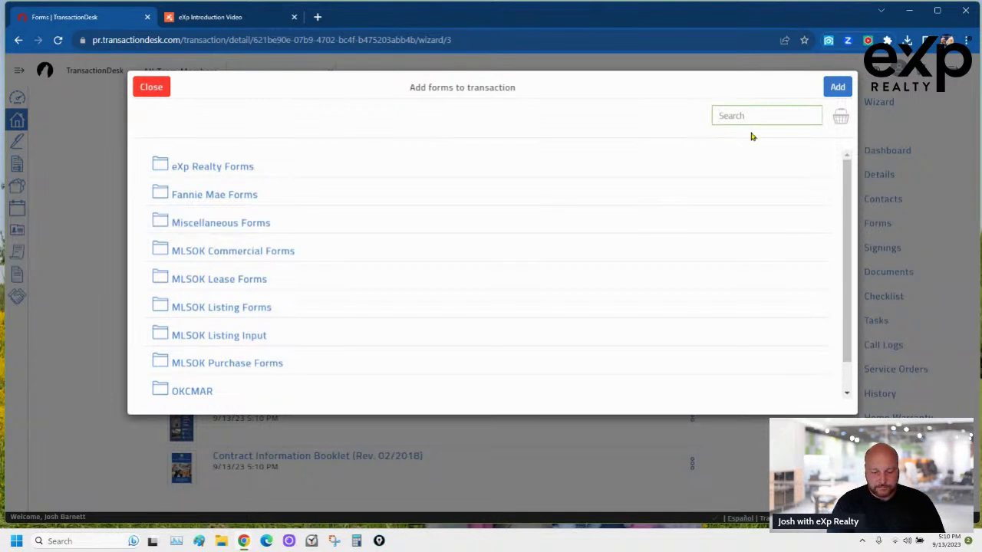
text(orec)
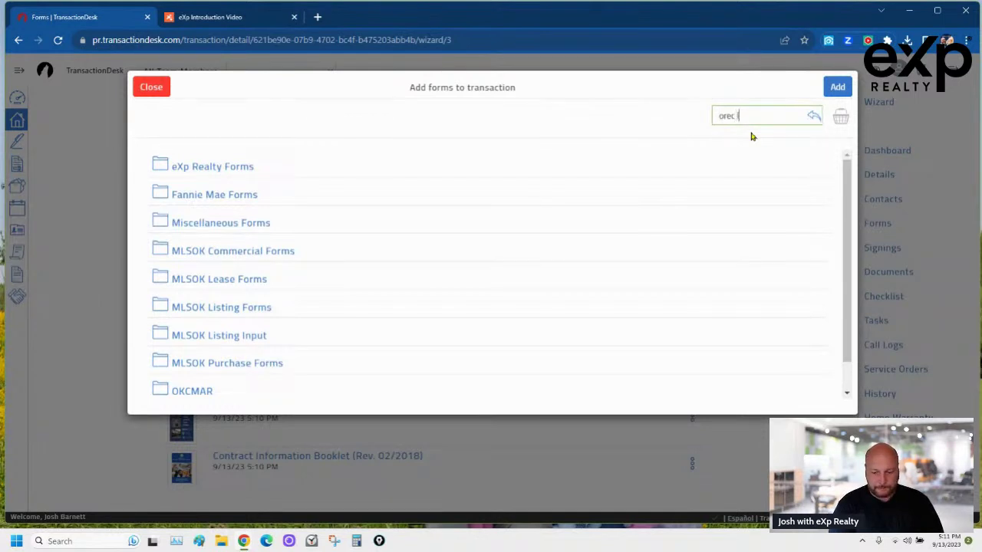
text( list)
key(Return)
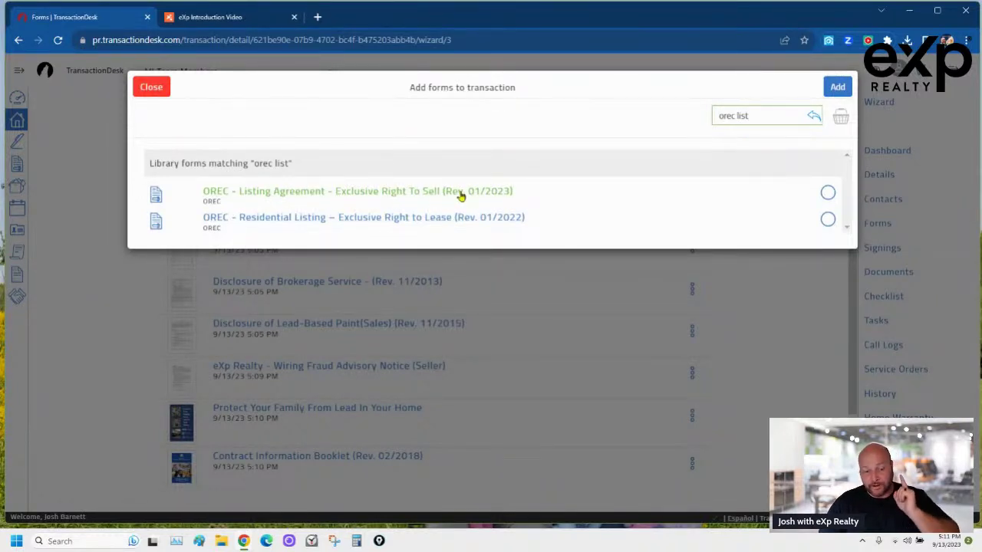
click(827, 193)
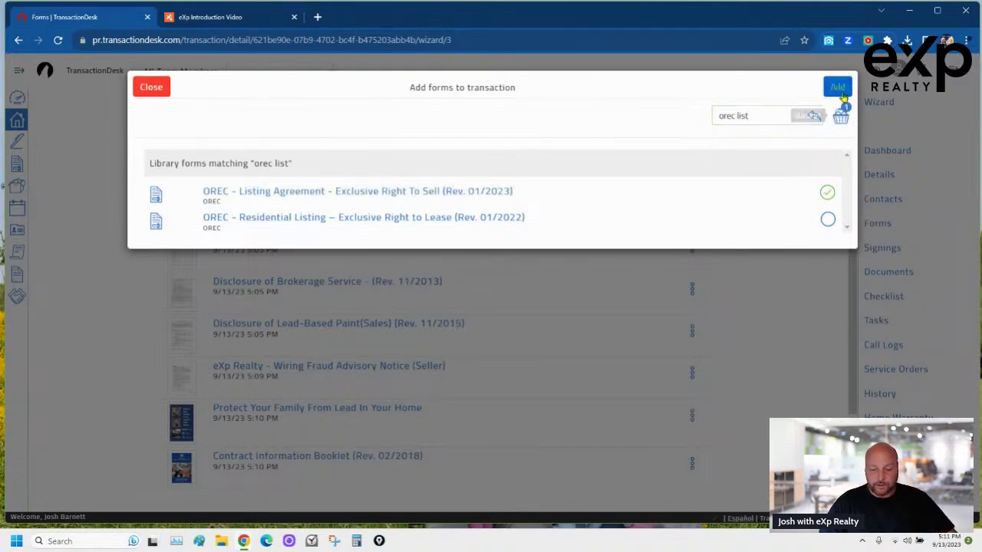
click(839, 90)
- Move the OREC Listing Agreement directly below Disclosure of Brokerage Service and check the resulting form order
scroll(347, 372, down, 3)
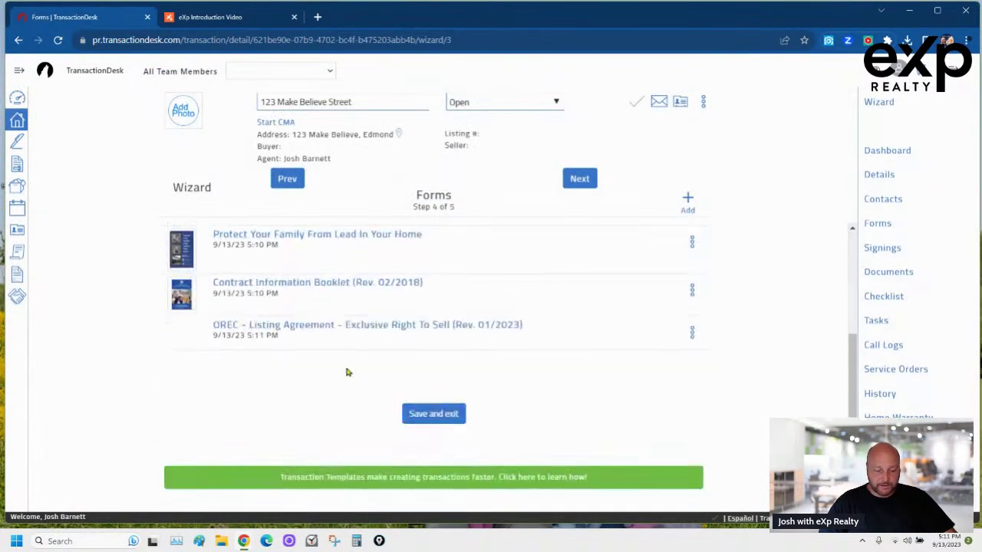
scroll(194, 352, up, 2)
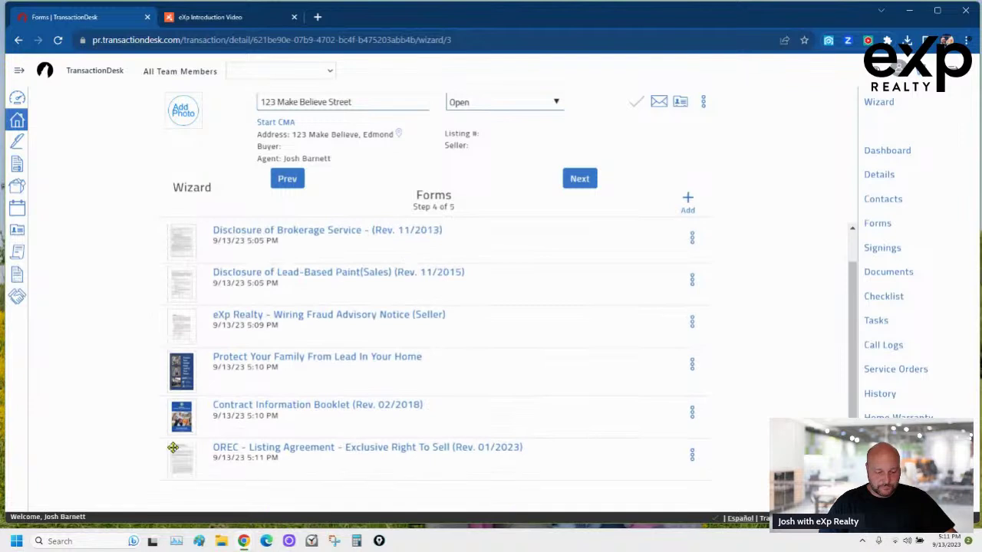
drag(173, 448, 175, 354)
drag(175, 330, 173, 272)
scroll(302, 276, up, 1)
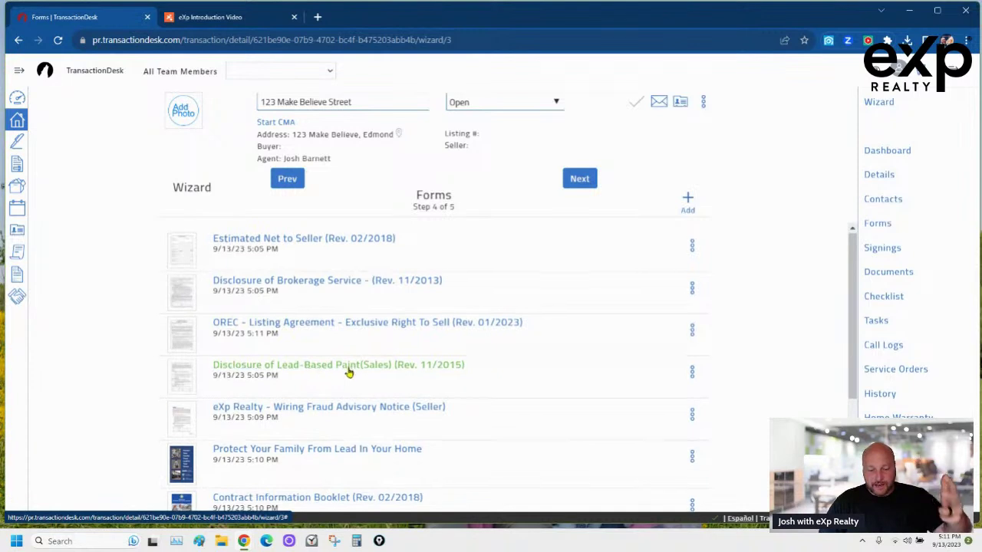
scroll(348, 373, down, 1)
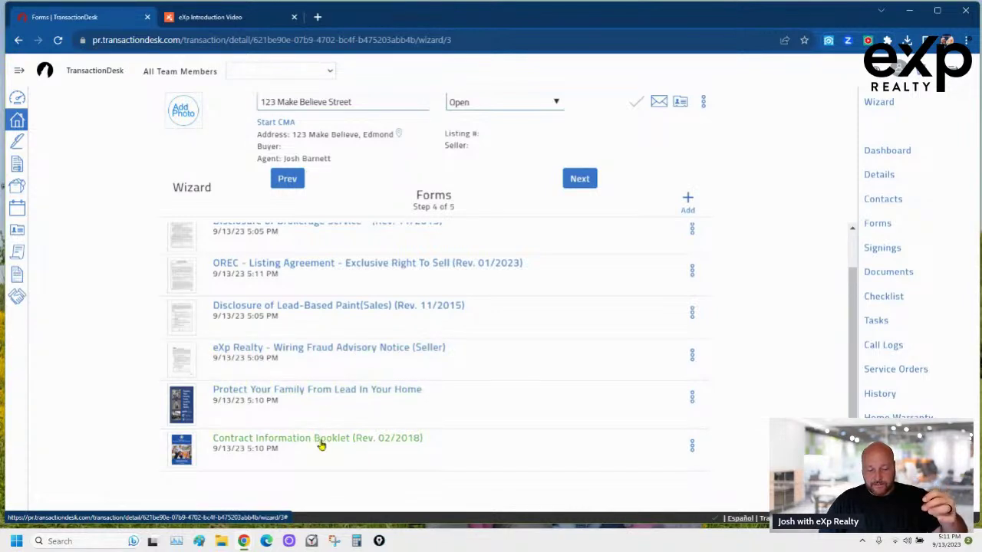
scroll(338, 422, up, 2)
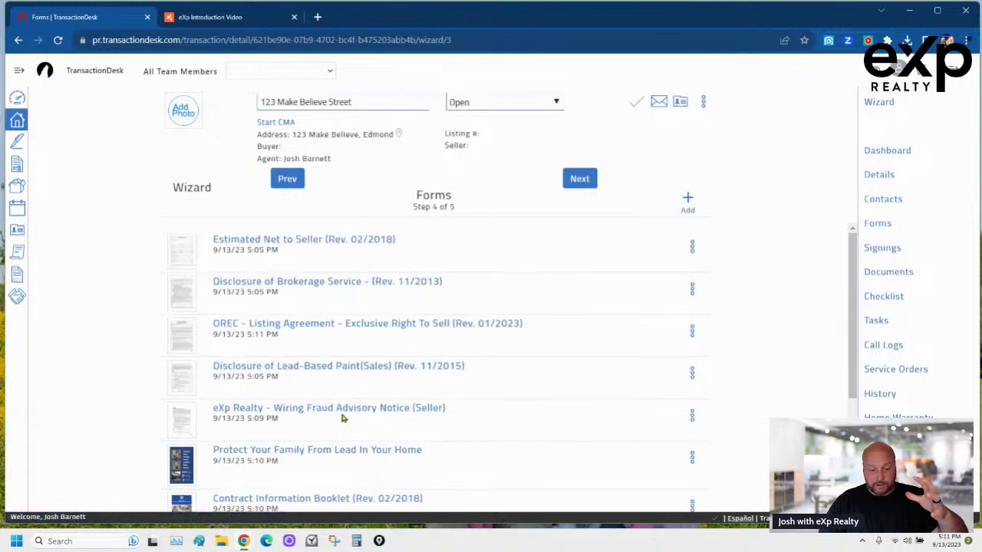
- Search for "appen" and add the OREC Appendix A Residential Property Condition Disclosure Statement – Client Interactive (Rev. 01/2023) from MLSOK Listing Forms
click(688, 203)
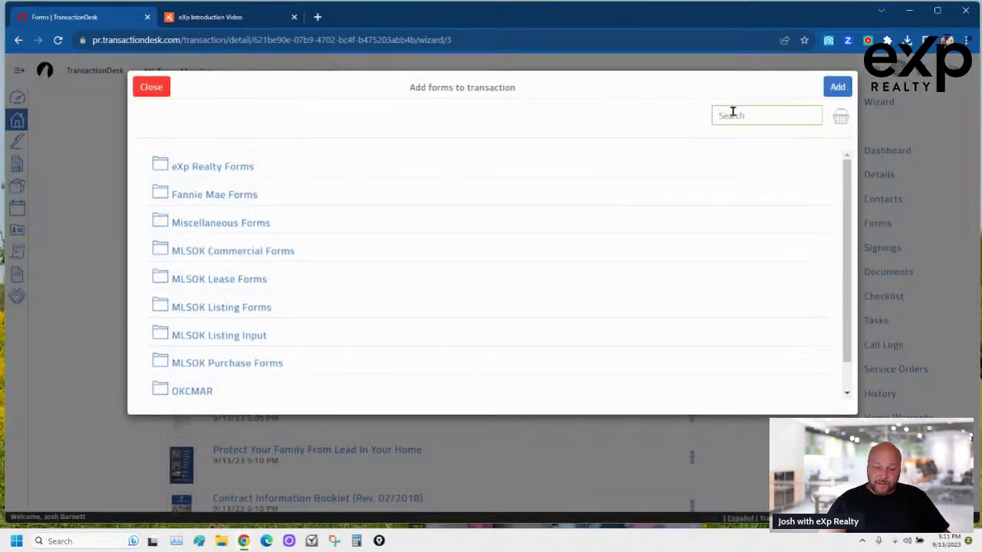
text(appen)
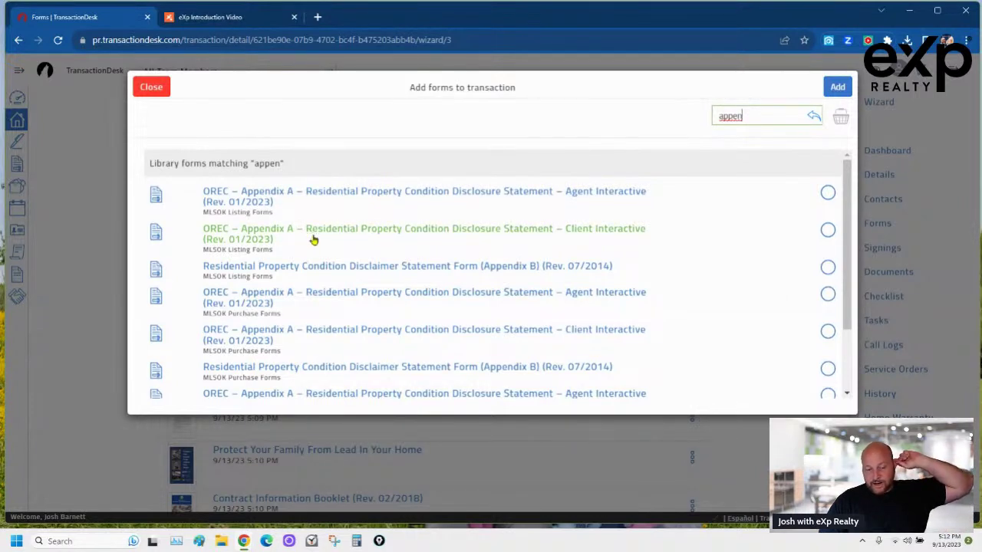
click(828, 229)
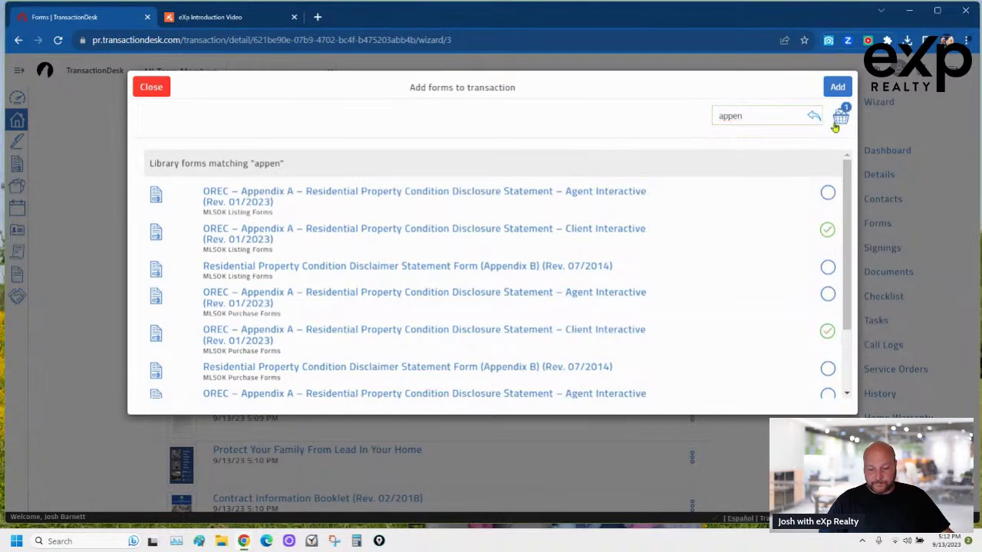
click(838, 89)
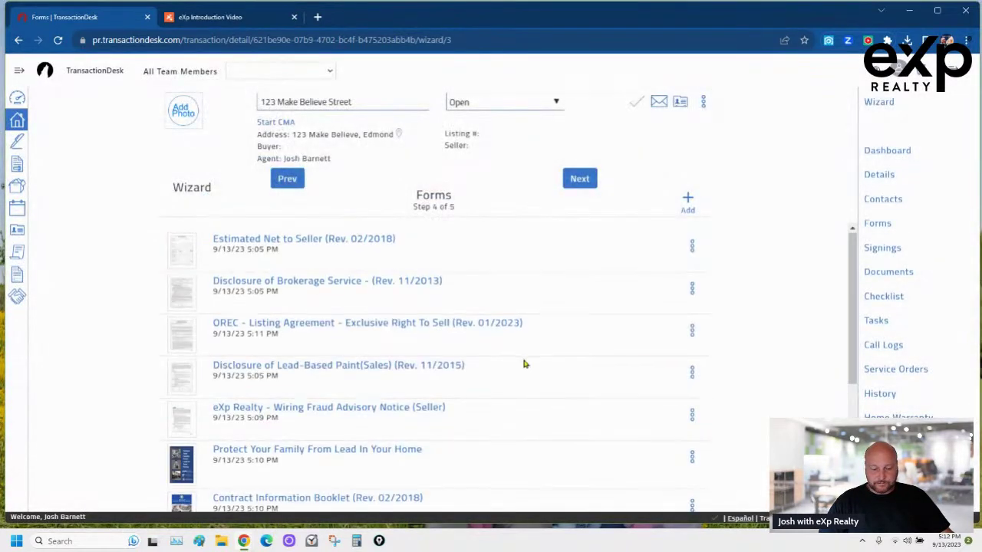
- Move the OREC Appendix A disclosure form directly below the OREC Listing Agreement in the forms list
scroll(323, 370, down, 5)
scroll(323, 370, up, 2)
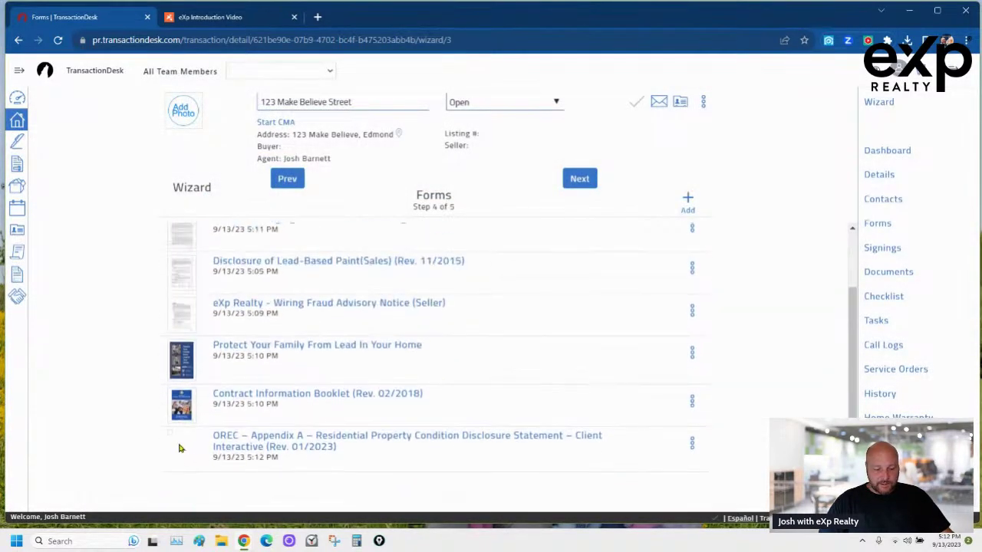
drag(189, 450, 181, 352)
drag(169, 432, 175, 275)
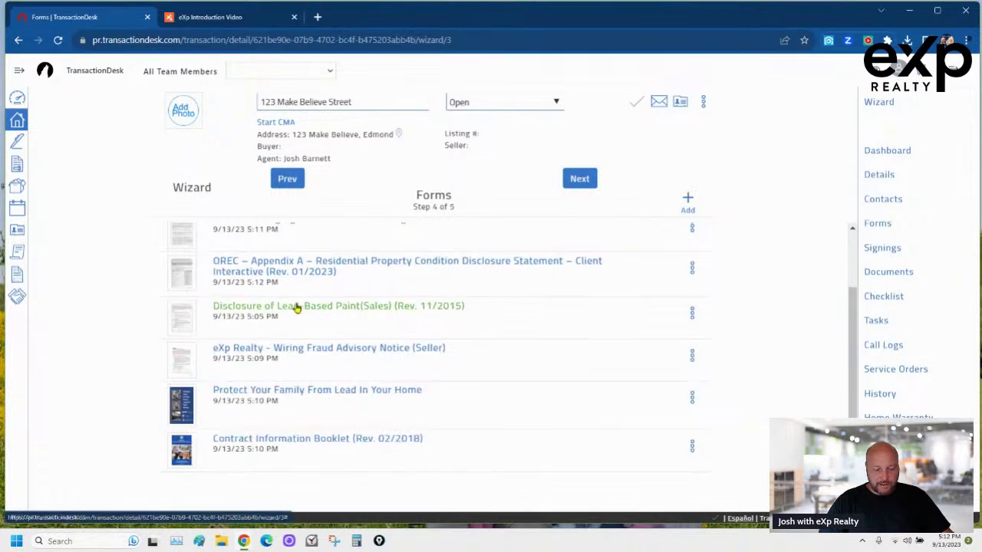
scroll(245, 323, up, 2)
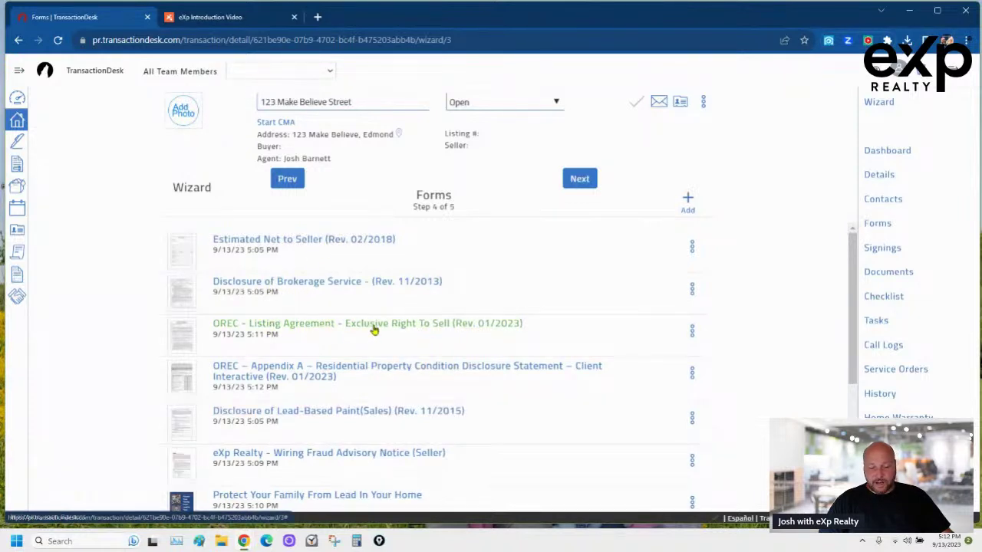
- Look over the complete list of ordered forms and proceed to the wizard's Documents step
scroll(324, 375, down, 1)
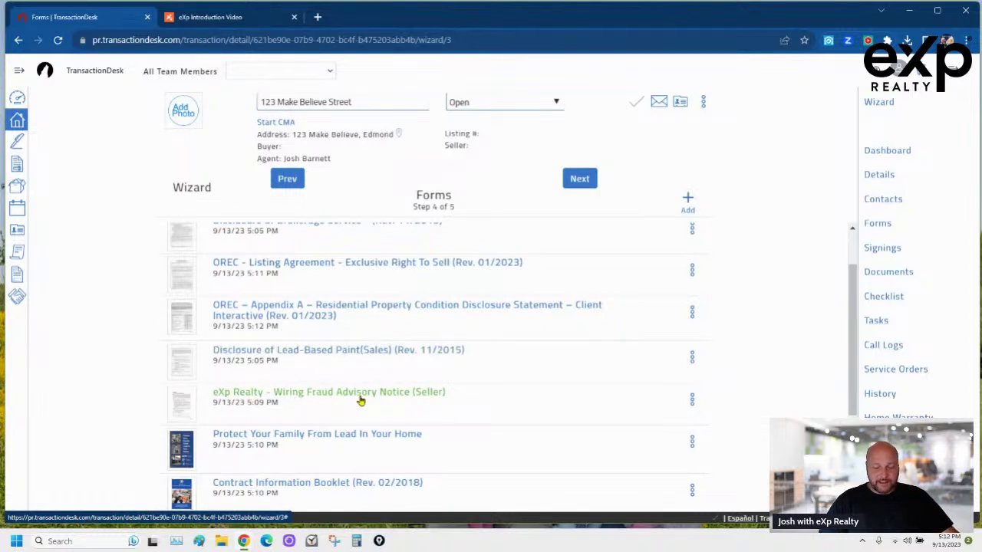
scroll(345, 387, down, 2)
scroll(350, 384, up, 2)
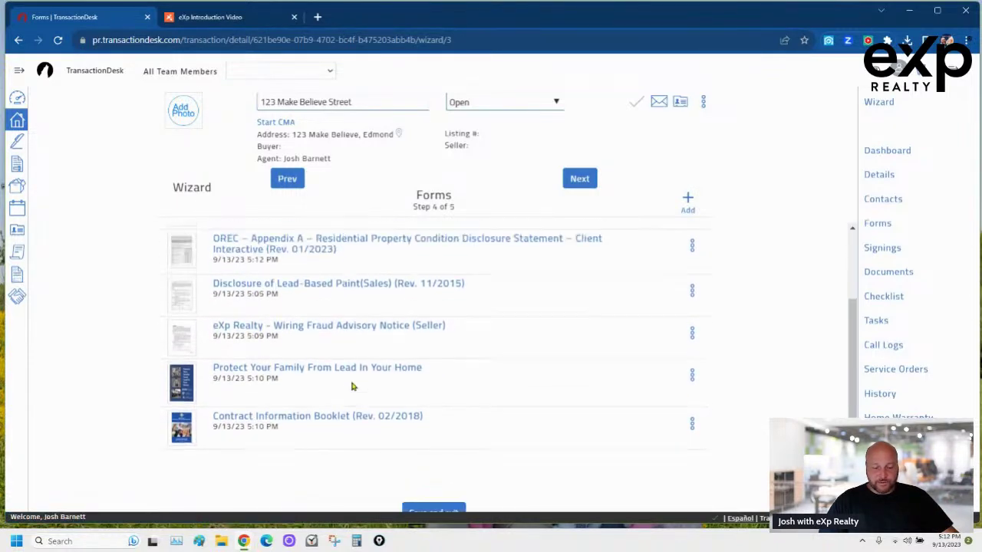
scroll(373, 374, up, 1)
scroll(374, 374, down, 3)
scroll(373, 374, up, 2)
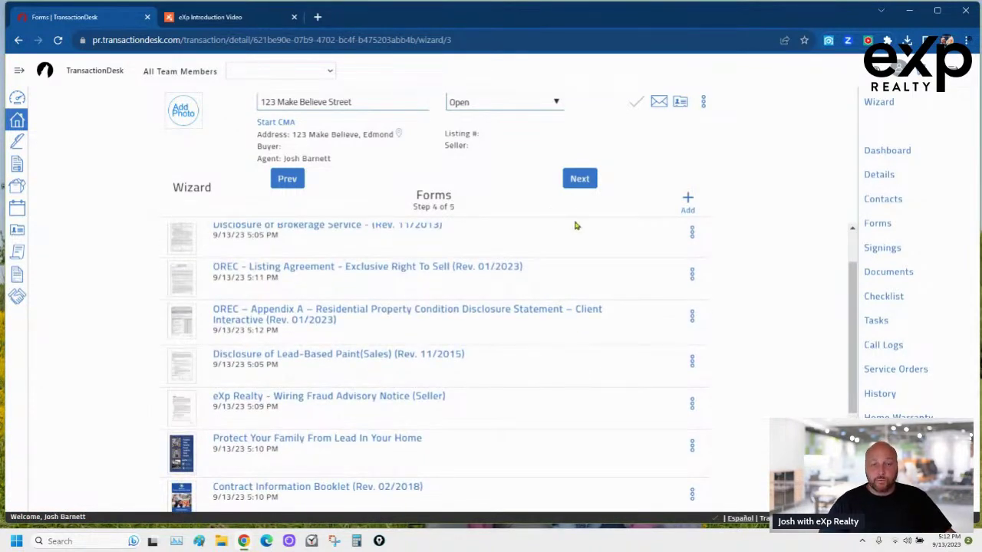
click(585, 180)
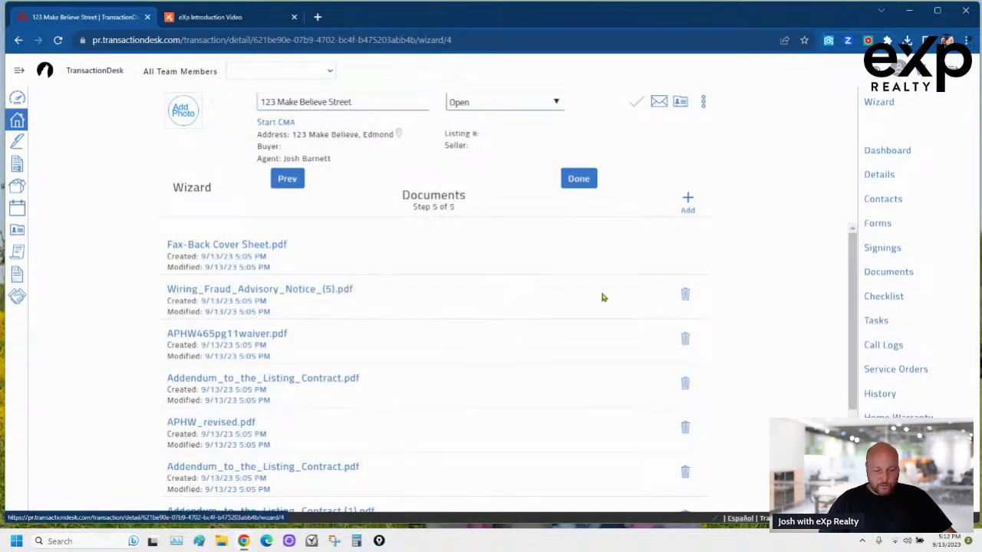
- Delete the documents Wiring_Fraud_Advisory_Notice_(5).pdf and APHW465pg11waiver.pdf from the transaction
click(685, 294)
click(639, 89)
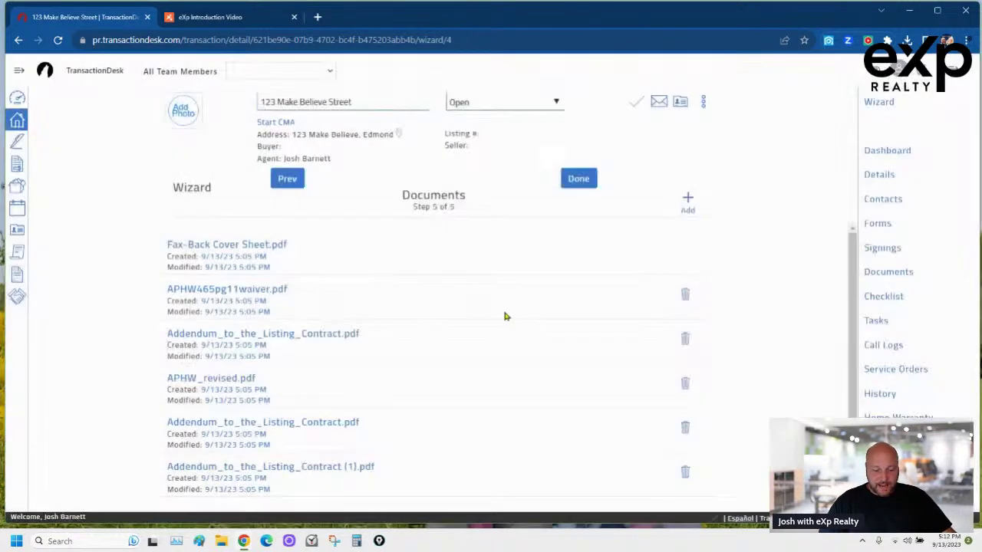
click(685, 294)
click(639, 89)
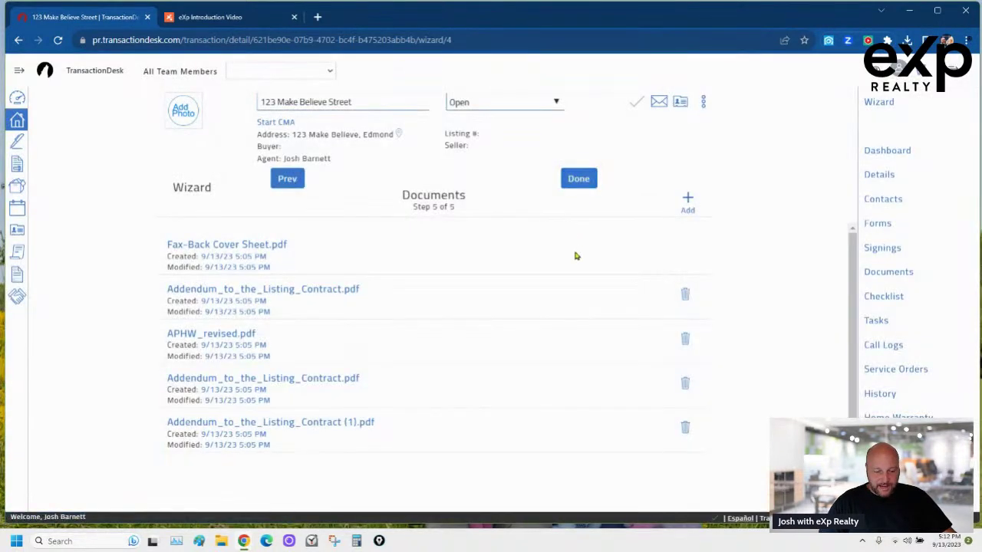
- Delete APHW_revised.pdf, both copies of Addendum_to_the_Listing_Contract.pdf, and Addendum_to_the_Listing_Contract (1).pdf from the transaction's documents
click(685, 294)
click(639, 88)
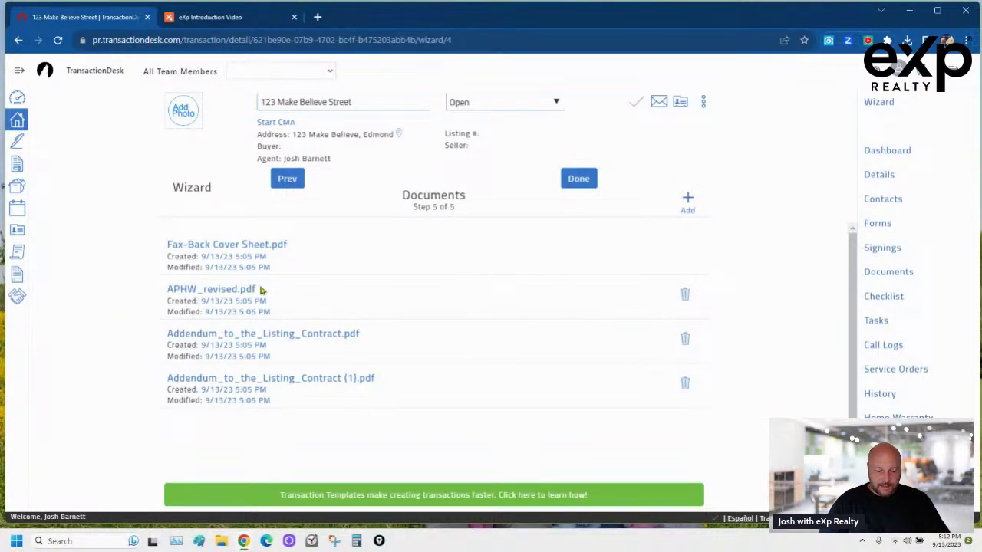
click(684, 293)
click(635, 95)
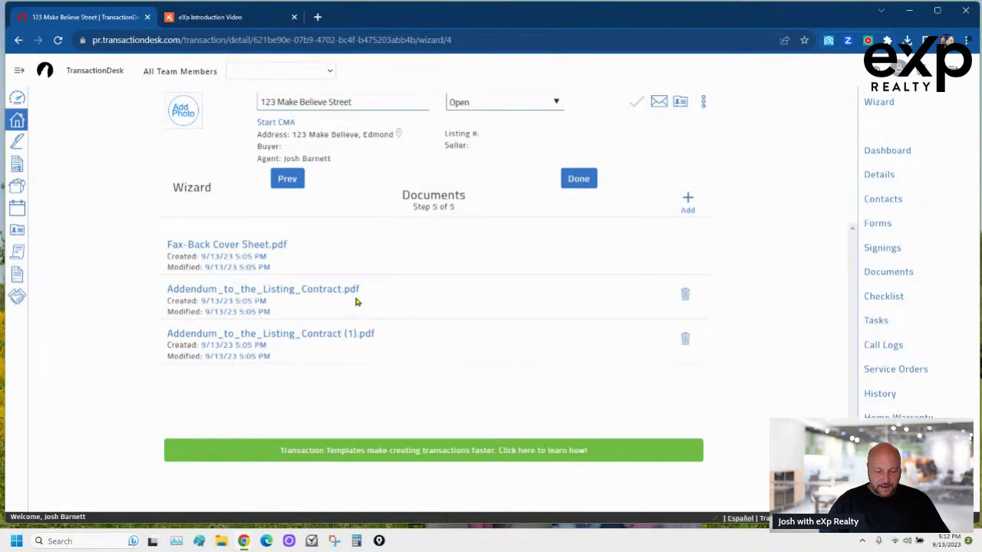
click(685, 295)
click(638, 87)
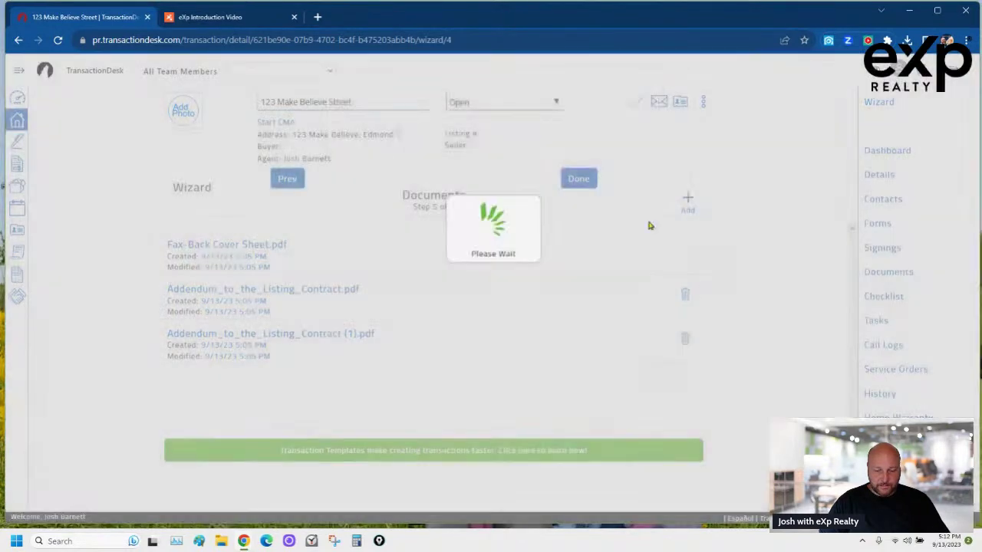
click(685, 295)
click(636, 96)
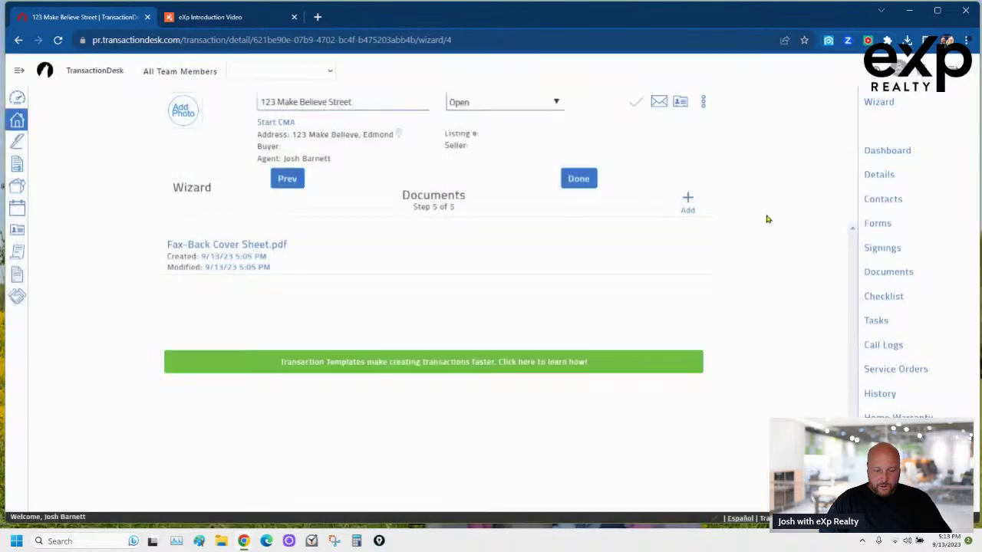
- Upload the Bilateral Easy Exit Listing Agreement 2021 and the 7.20.2023 Affiliated Business Arrangement Disclosure PDFs from Desktop's exp contract docs folder, and finish the wizard
click(690, 202)
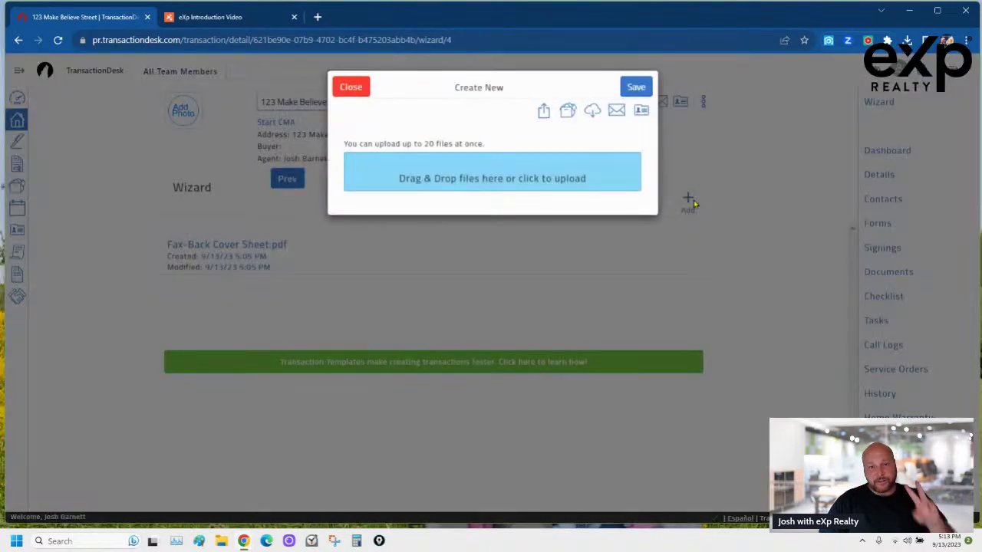
click(591, 182)
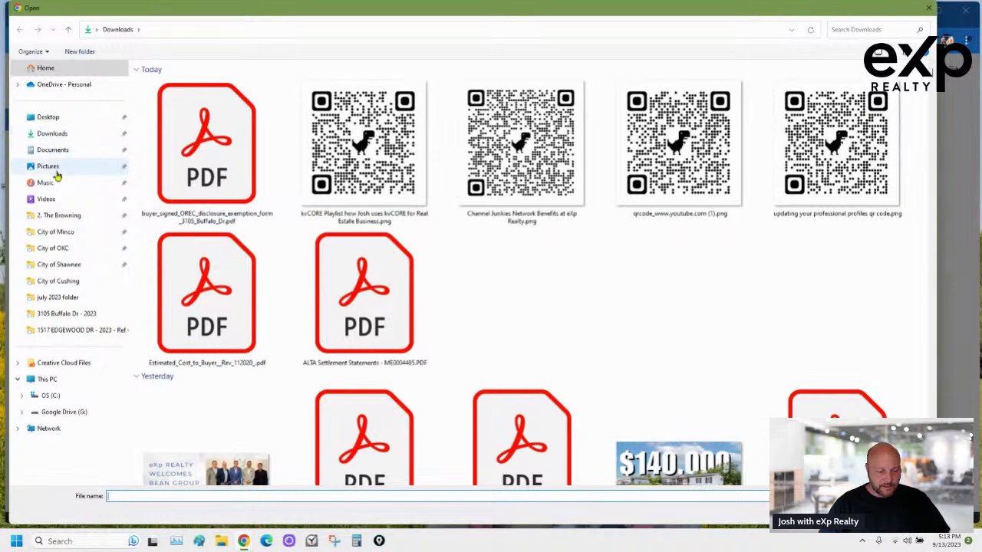
click(47, 117)
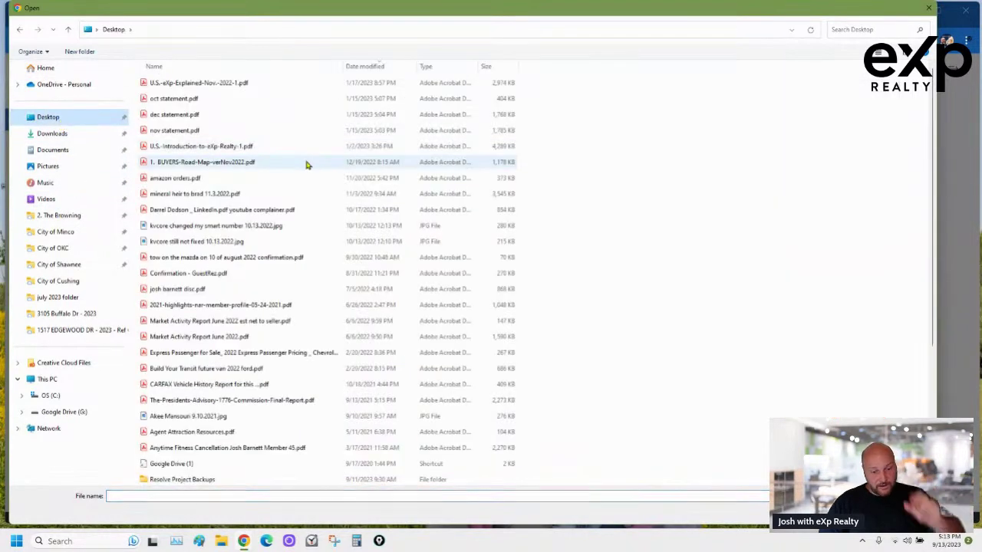
scroll(247, 172, down, 5)
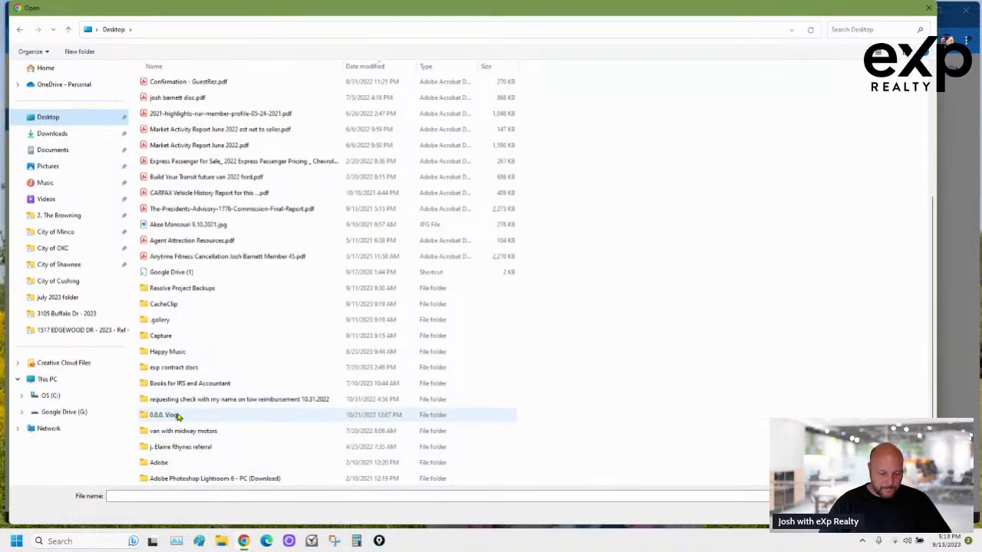
double_click(177, 368)
click(178, 371)
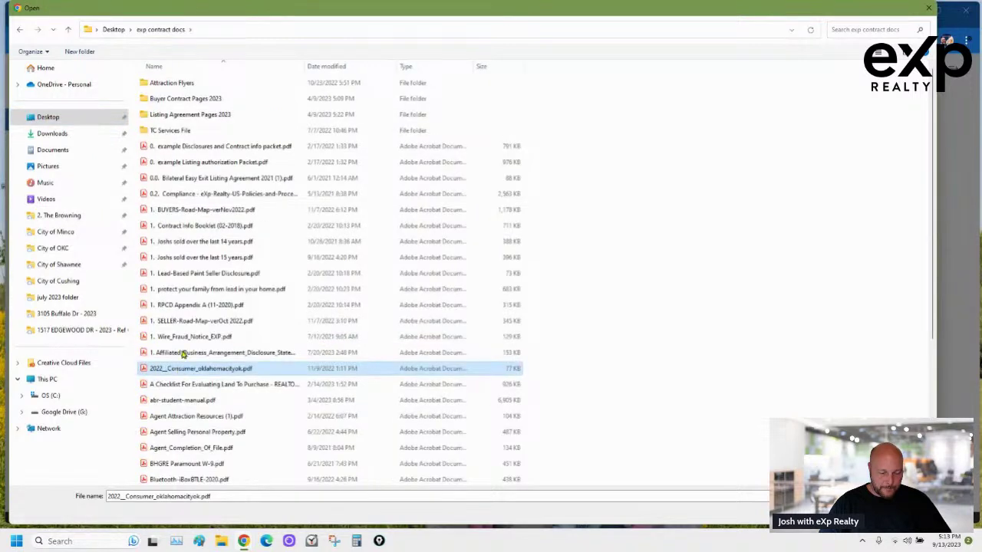
click(204, 179)
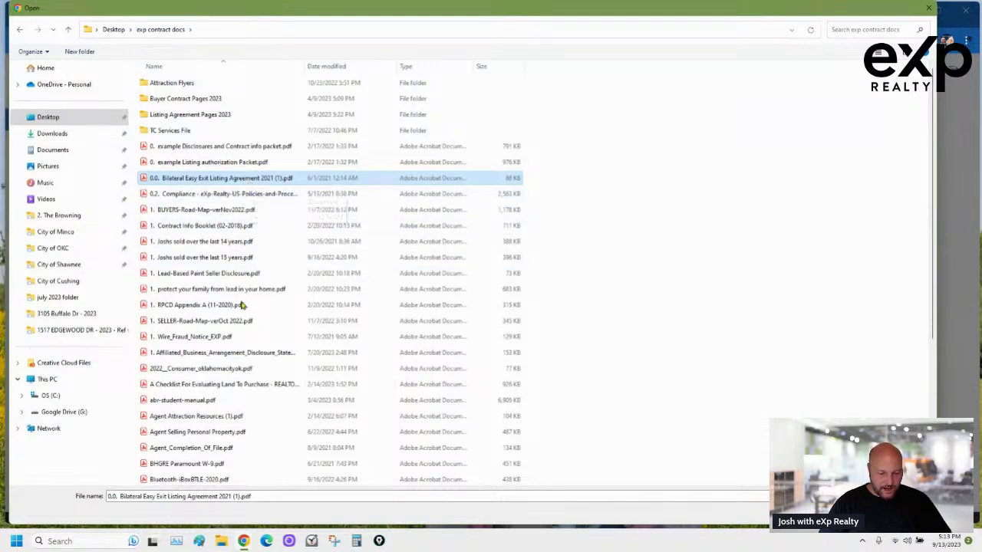
ctrl+click(236, 353)
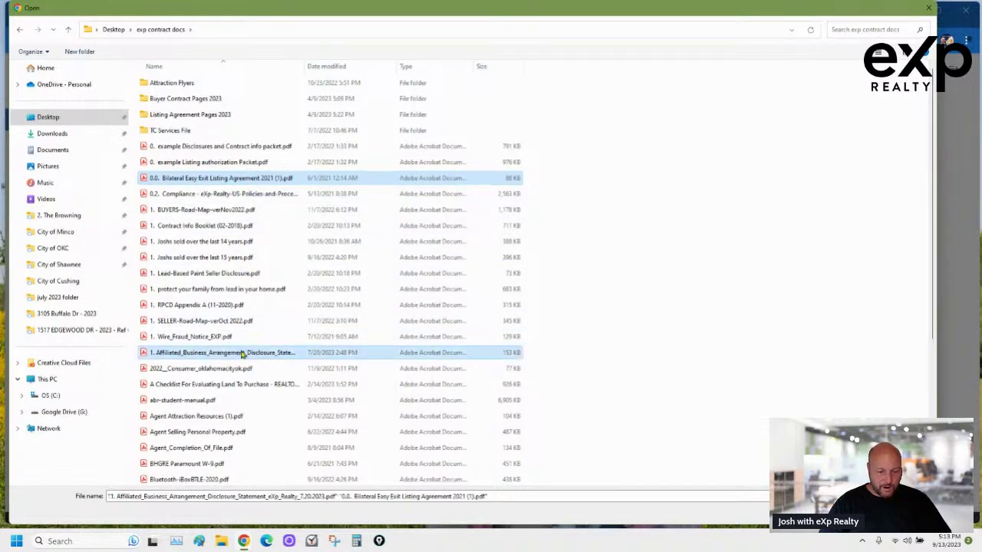
key(Return)
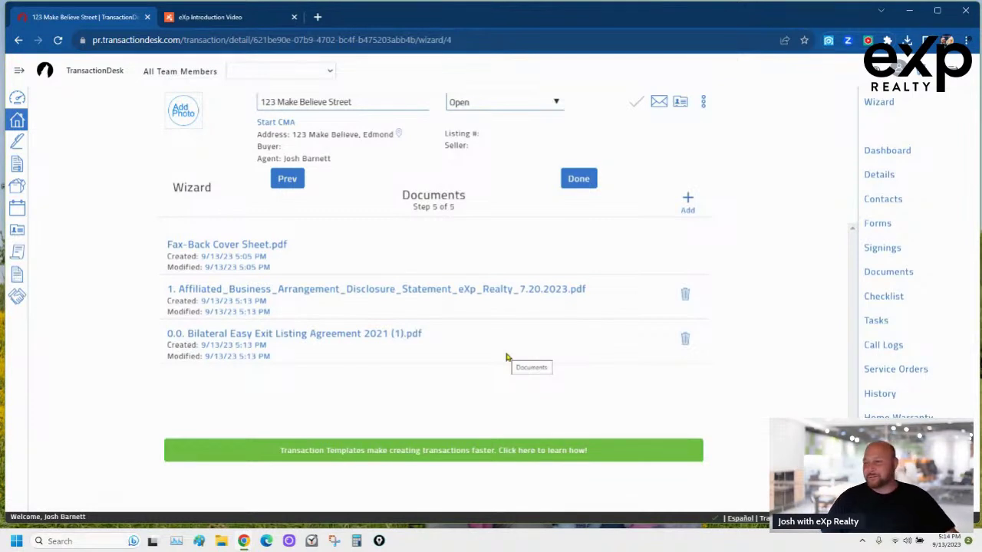
click(583, 184)
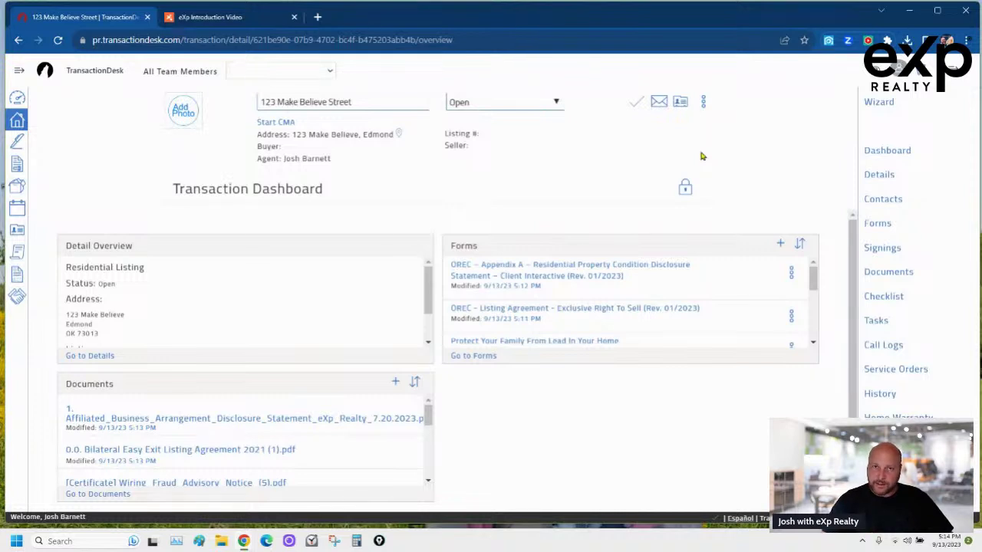
- Share the transaction with the last-listed team member, with notification of assigned users enabled, and save the sharing settings
click(703, 101)
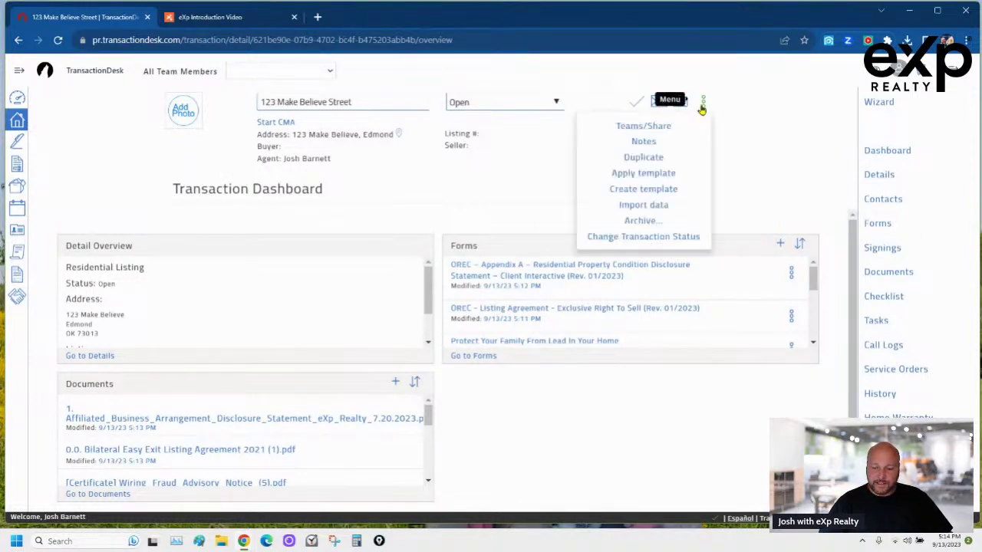
click(642, 132)
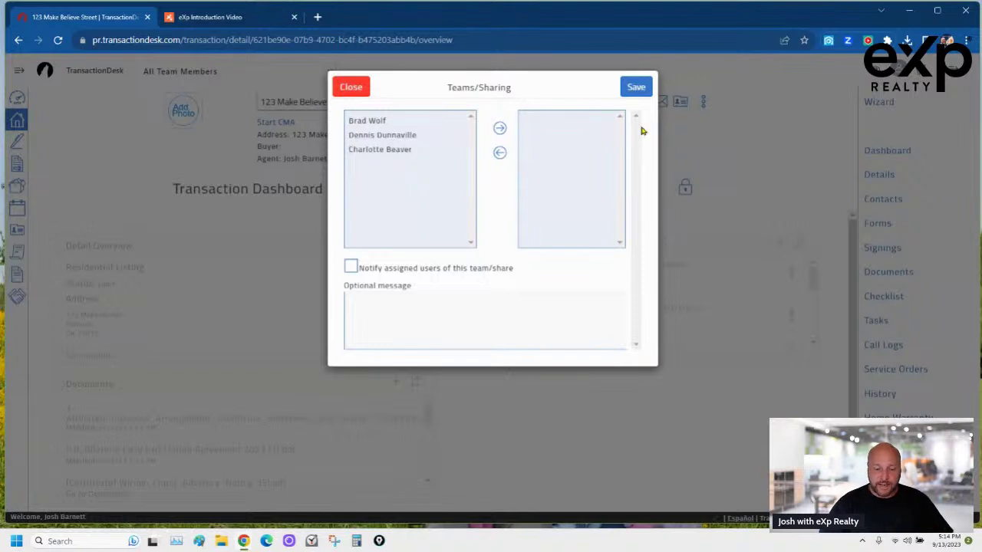
click(394, 151)
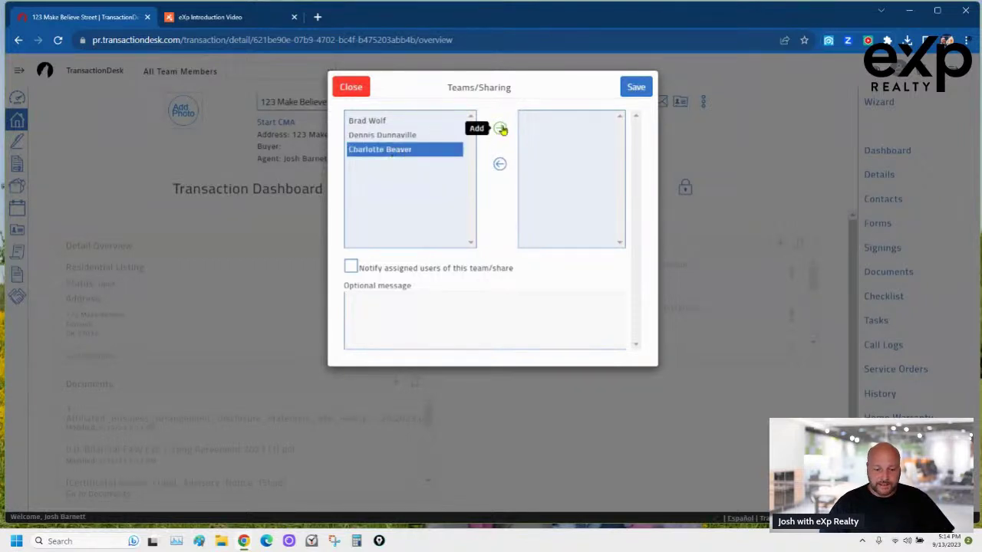
click(500, 130)
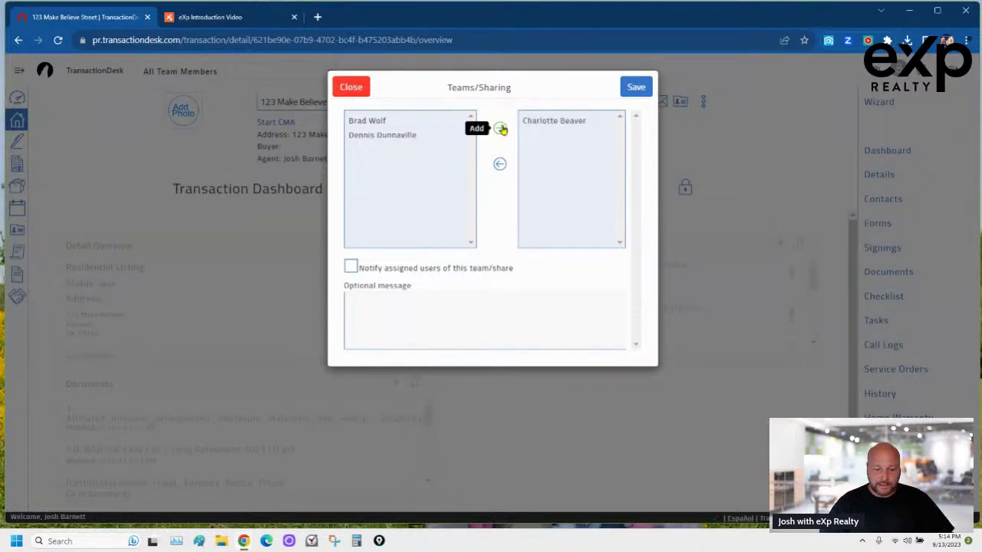
click(351, 268)
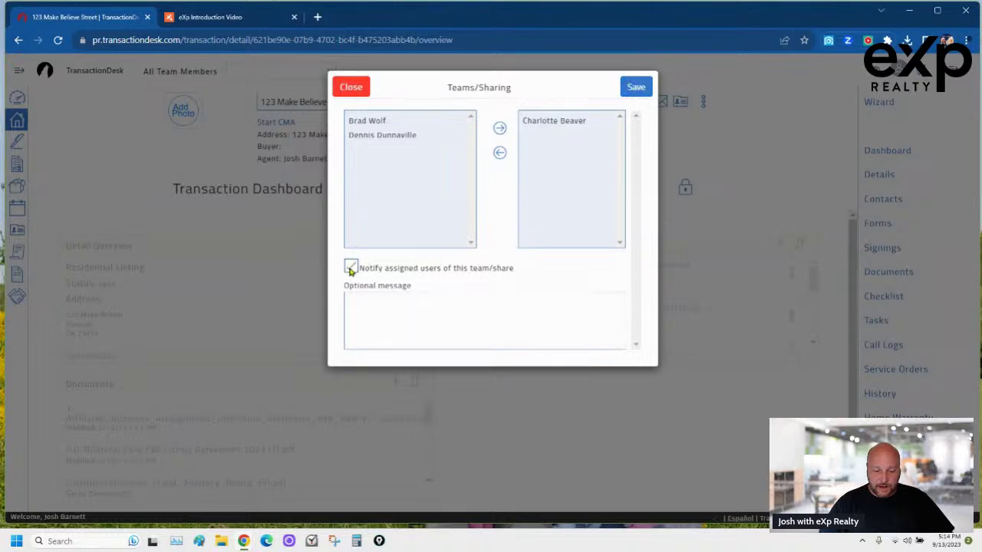
click(636, 88)
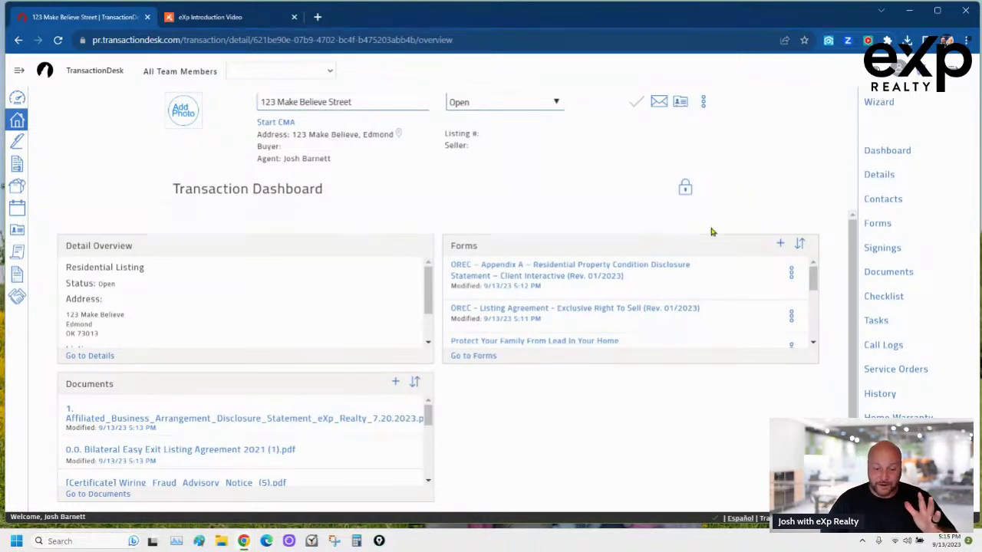
- In the transaction's Estimated Net to Seller (Rev. 02/2018) form, set the closing date to 10/30/2023 and mark Conv financing
click(482, 356)
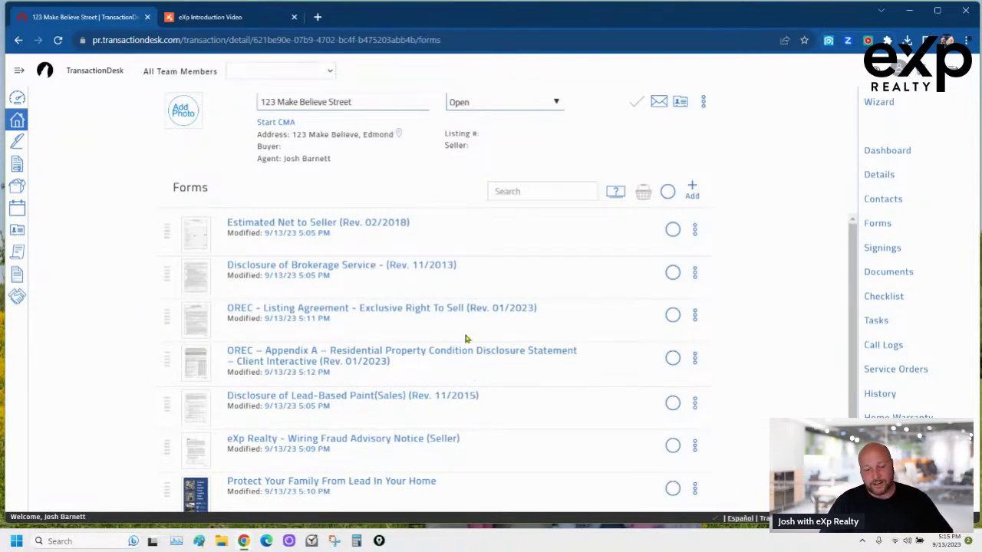
click(305, 226)
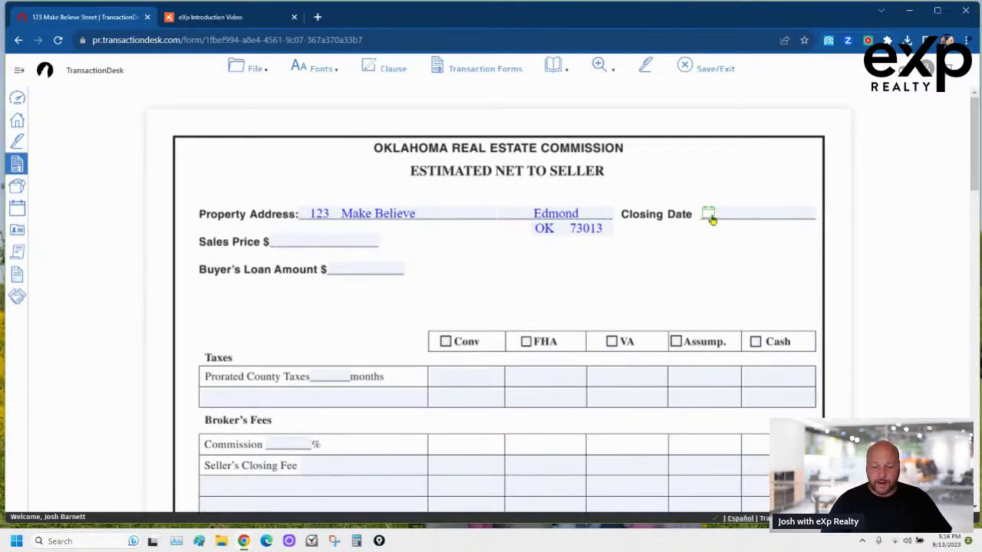
click(707, 213)
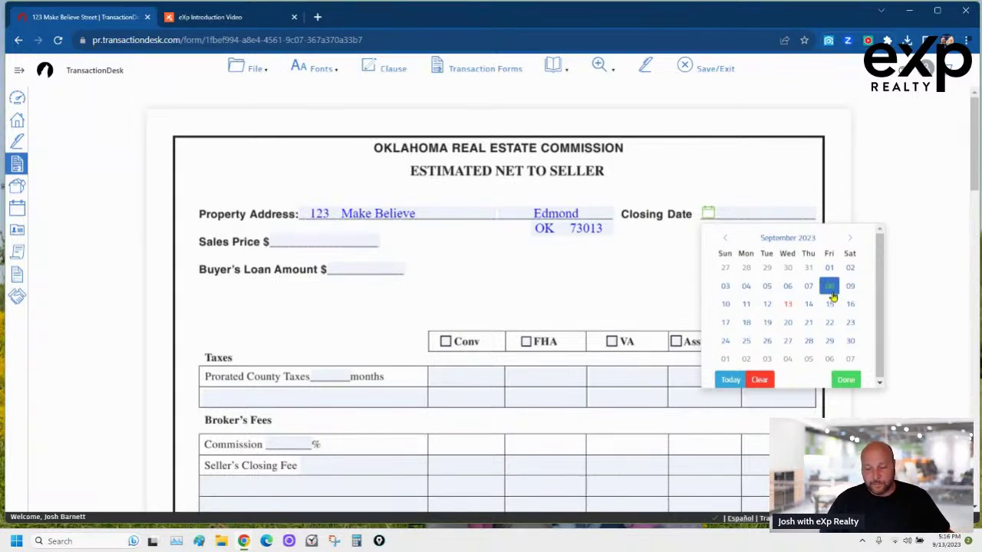
click(852, 240)
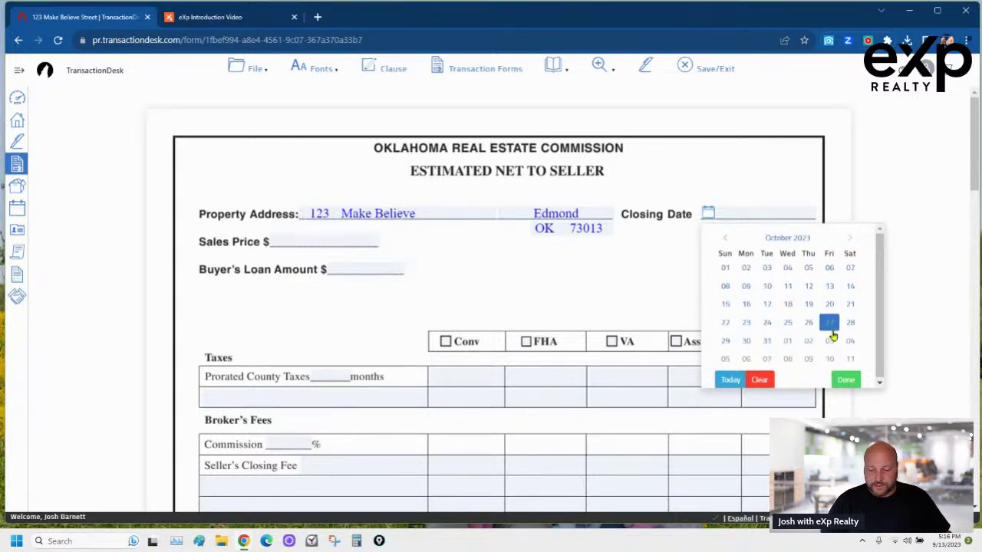
click(746, 342)
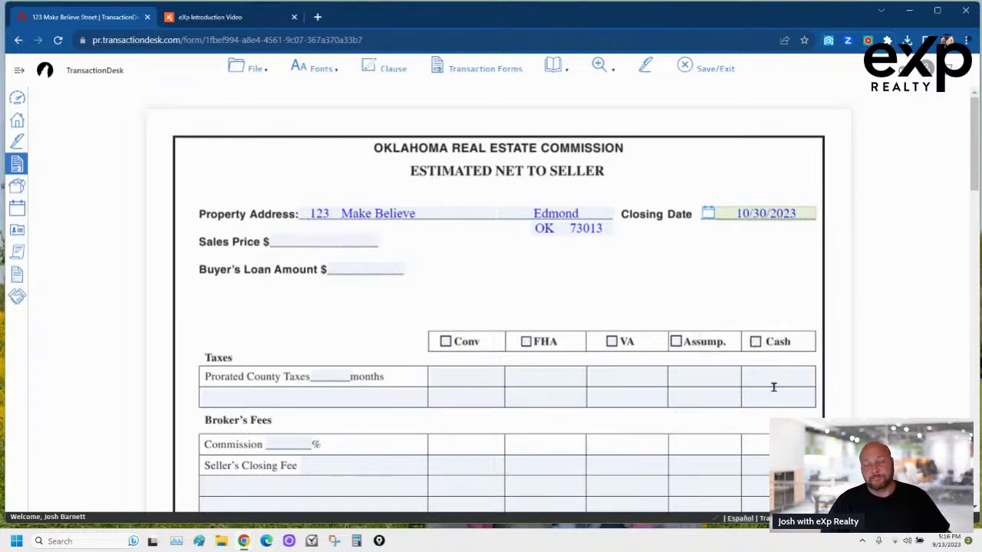
click(446, 342)
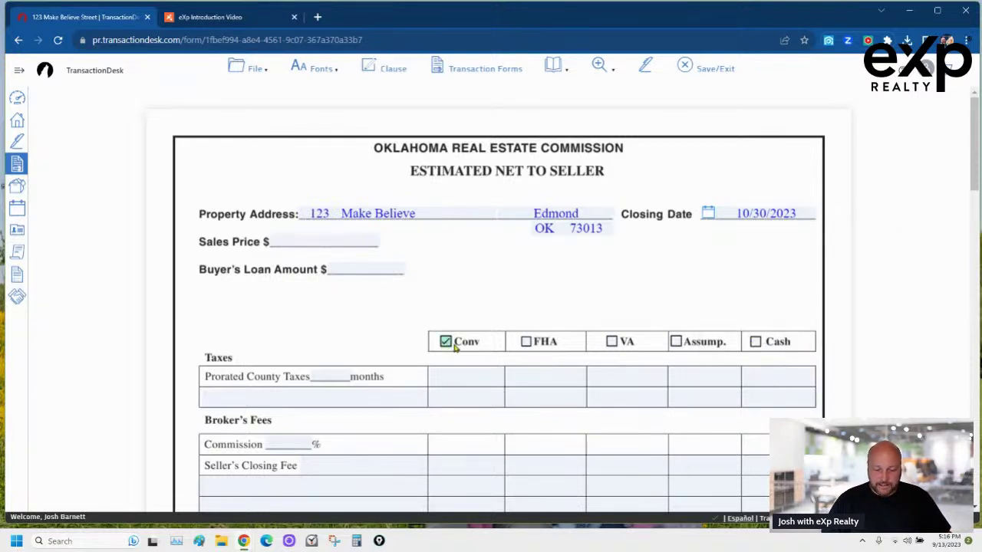
- Switch to Calculator and work out ten months of prorated county taxes by dividing 2500 by 12 and multiplying by 10
click(344, 375)
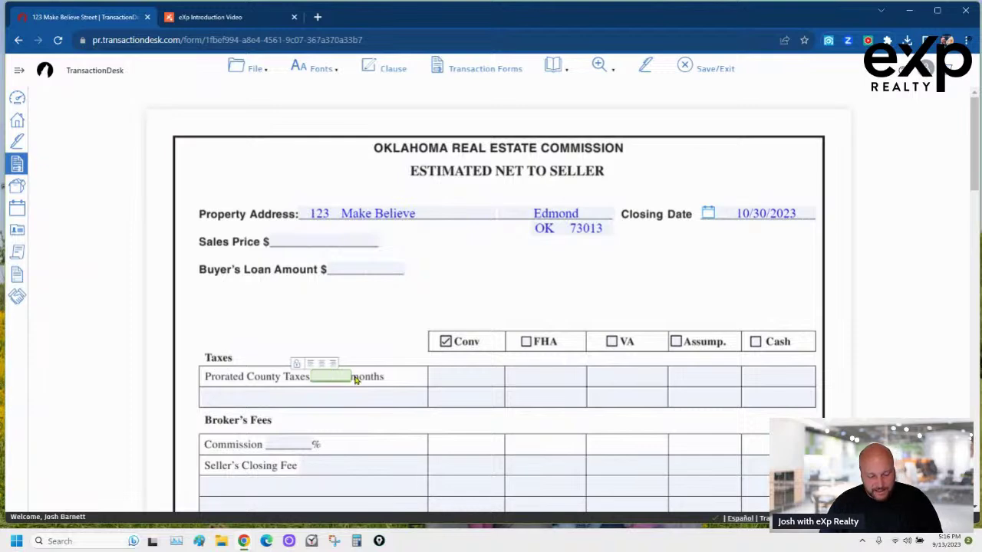
key(super)
text(cal)
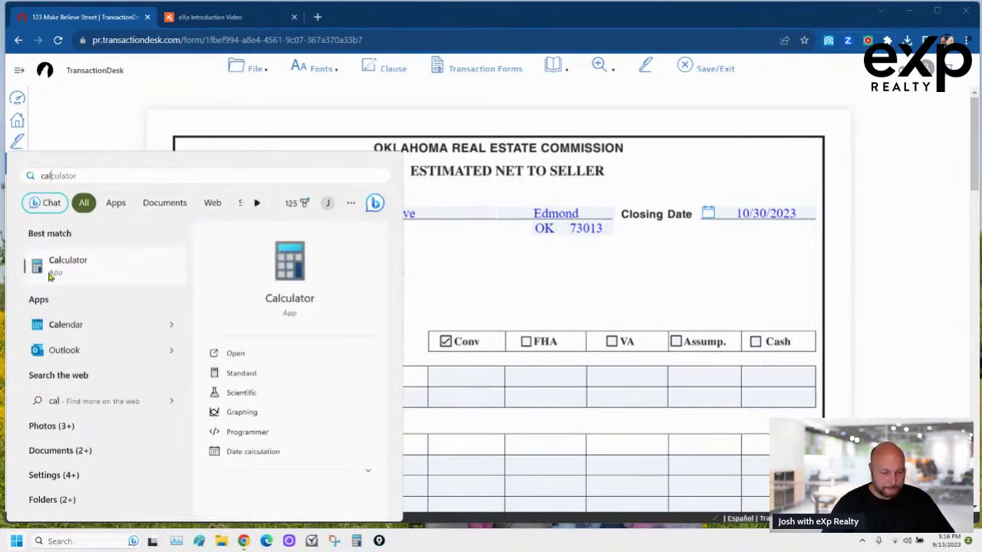
key(Return)
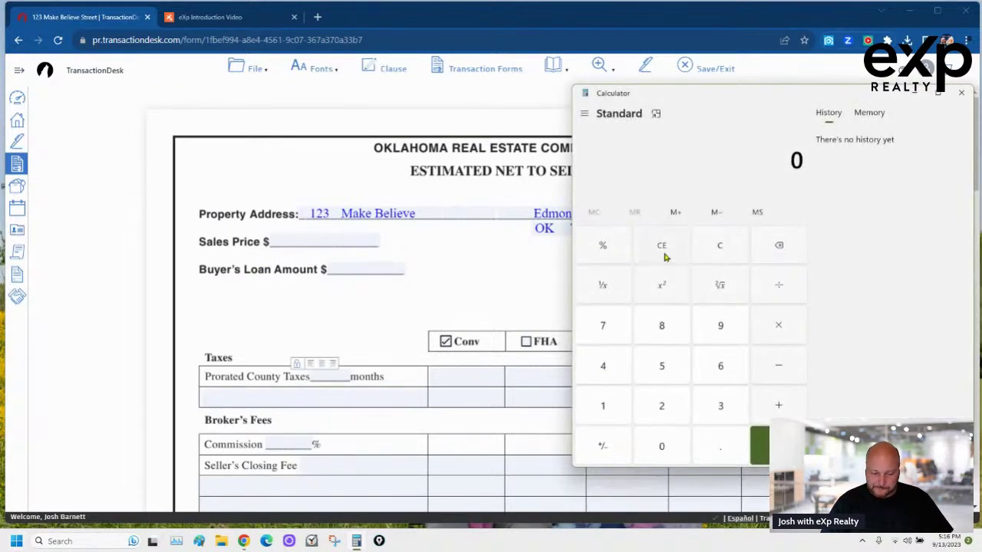
text(2500)
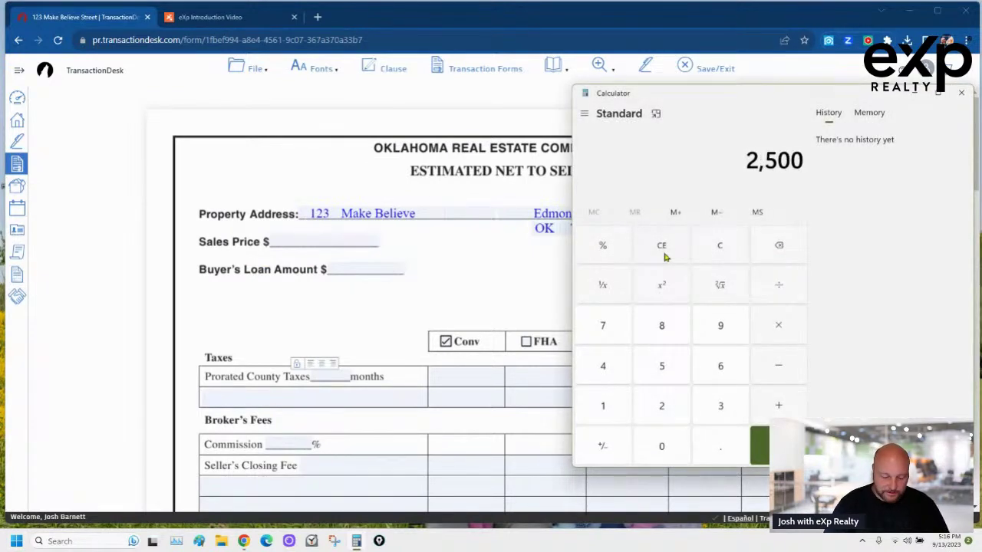
key(plus)
text(12)
key(Return)
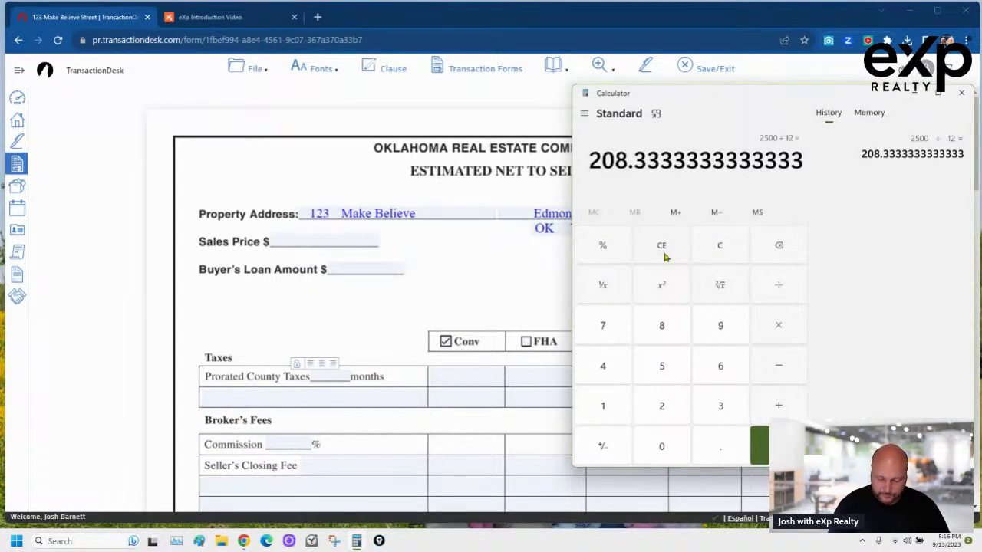
key(asterisk)
text(10)
key(Return)
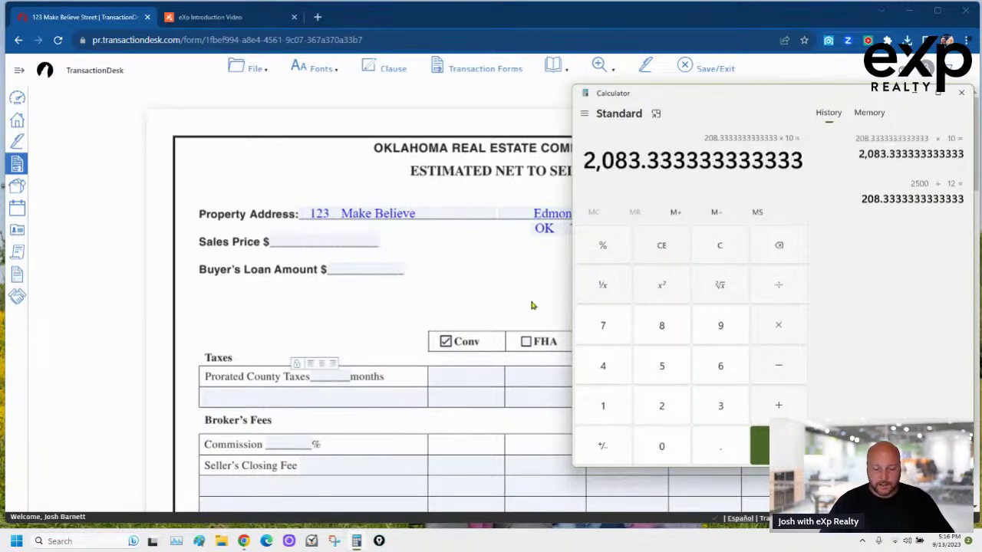
- Back in the Estimated Net to Seller form, enter 10 months of prorated county taxes and 2084 in the Conv column
click(336, 377)
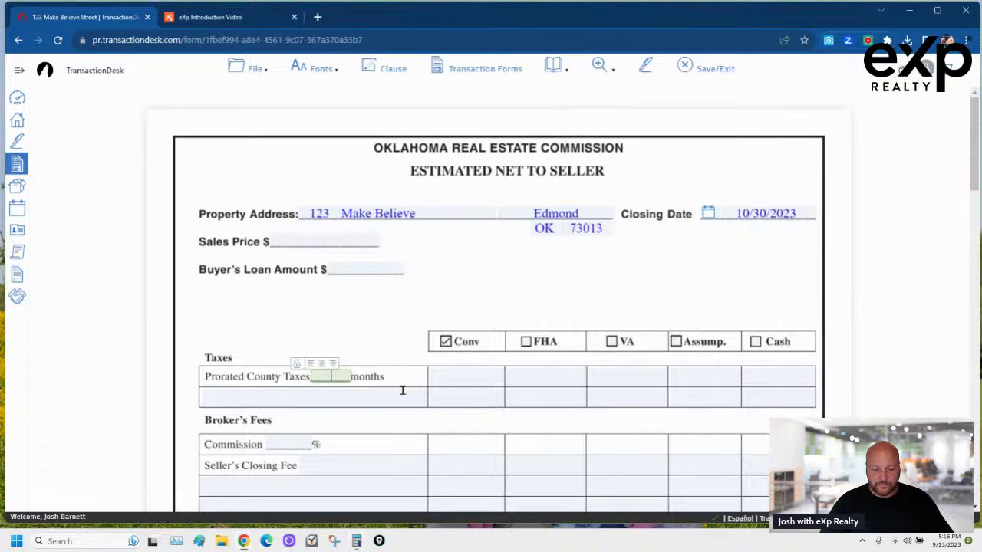
text(10)
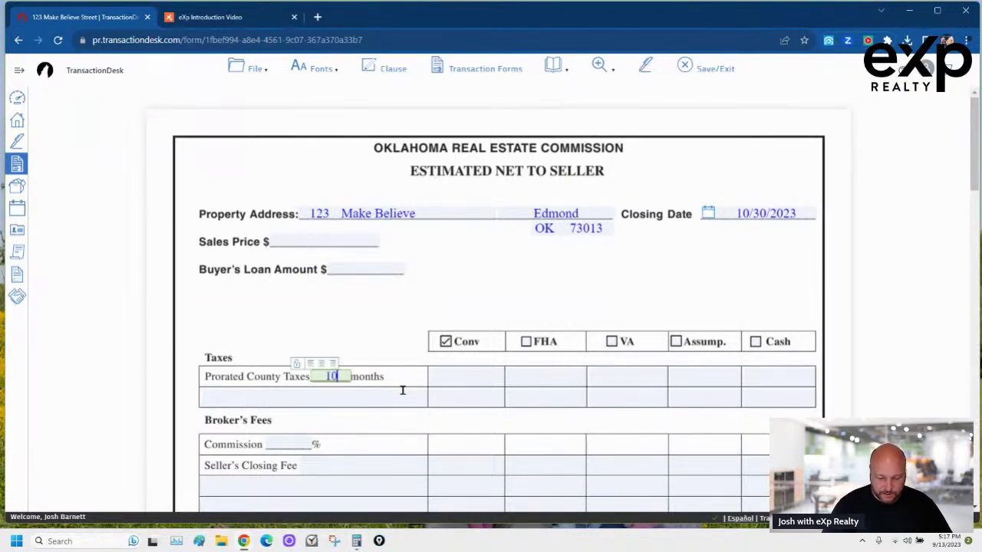
click(456, 374)
text(2084)
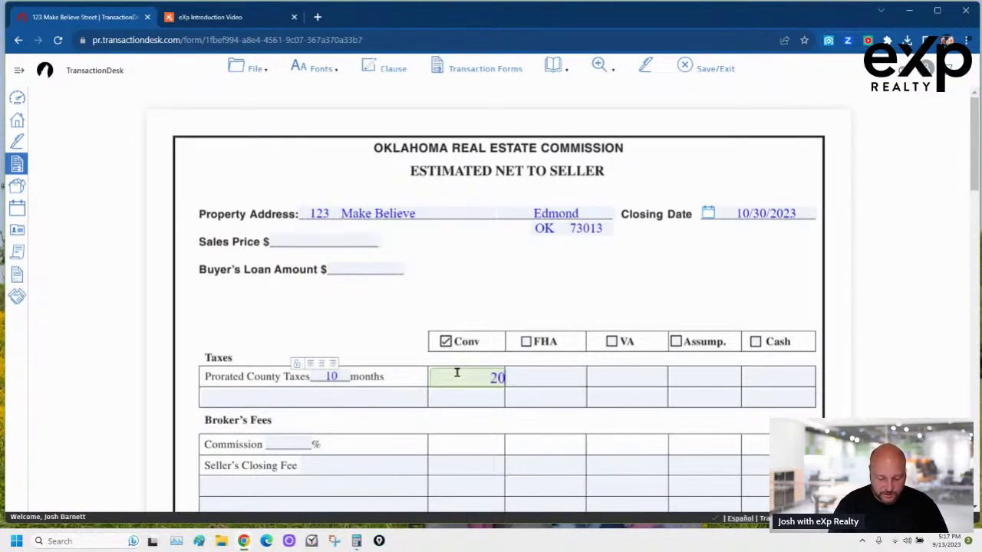
click(499, 292)
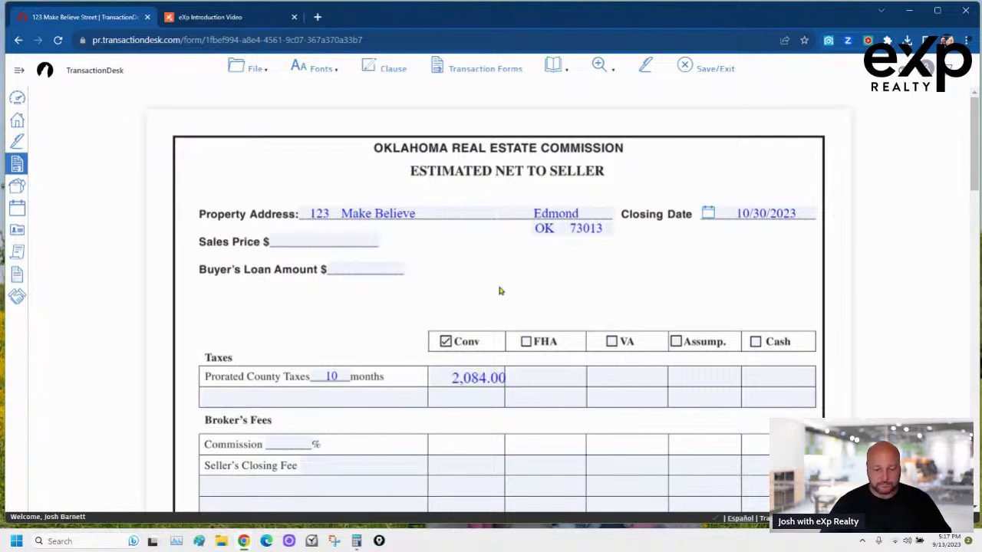
- Set the sales price to 170000 and the broker's commission to 7% in the Estimated Net to Seller form
click(346, 239)
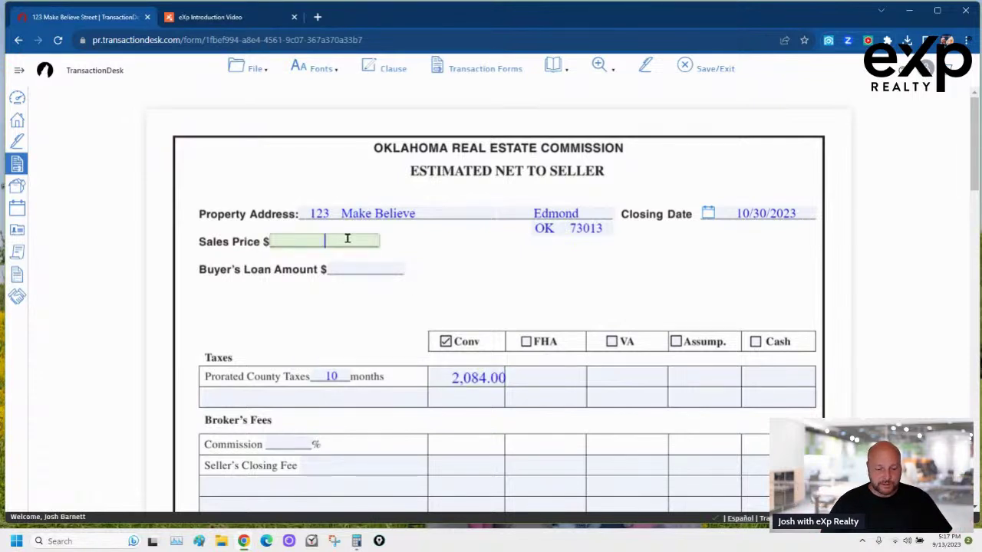
text(170000)
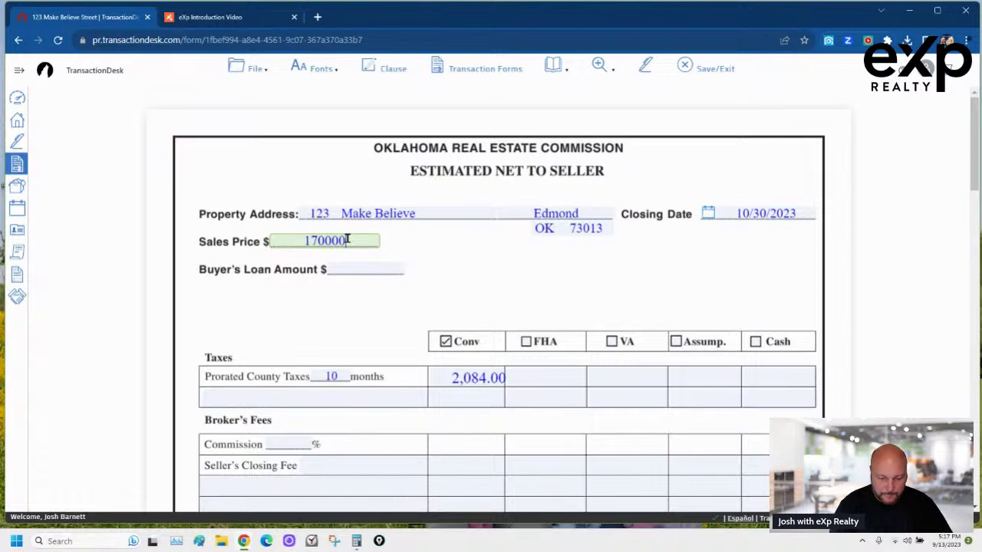
click(493, 276)
scroll(494, 276, down, 2)
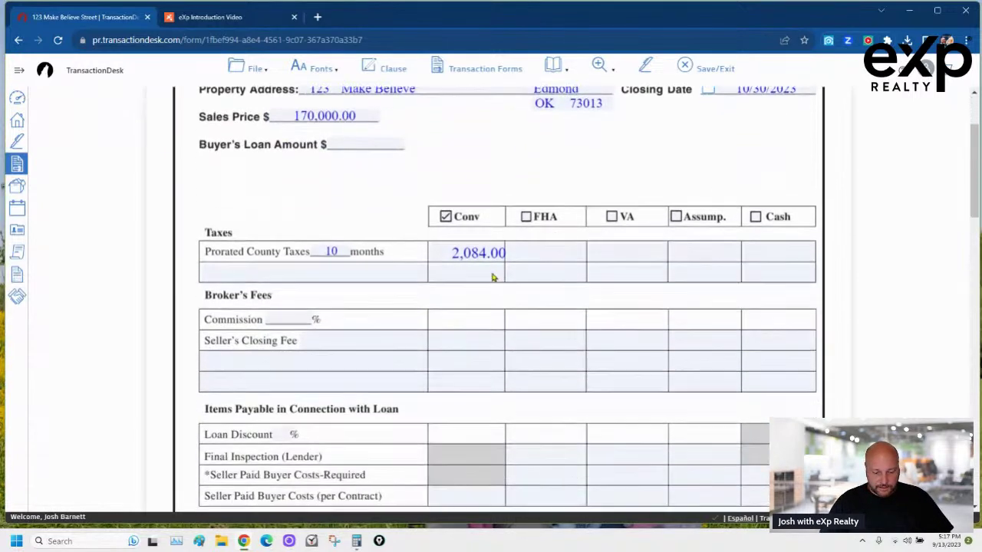
click(298, 261)
text(7)
click(451, 295)
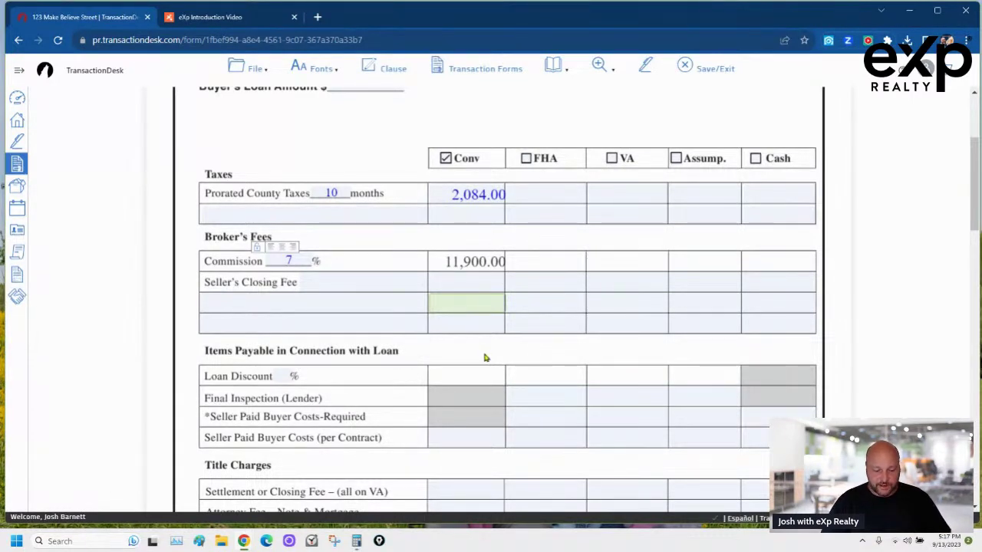
- Under Title Charges in the Conv column, enter 200 for settlement or closing fee, 200 for attorney fee, and 650 for abstracting and certification
scroll(483, 360, down, 1)
scroll(483, 359, down, 1)
scroll(462, 342, down, 2)
click(462, 306)
text(200)
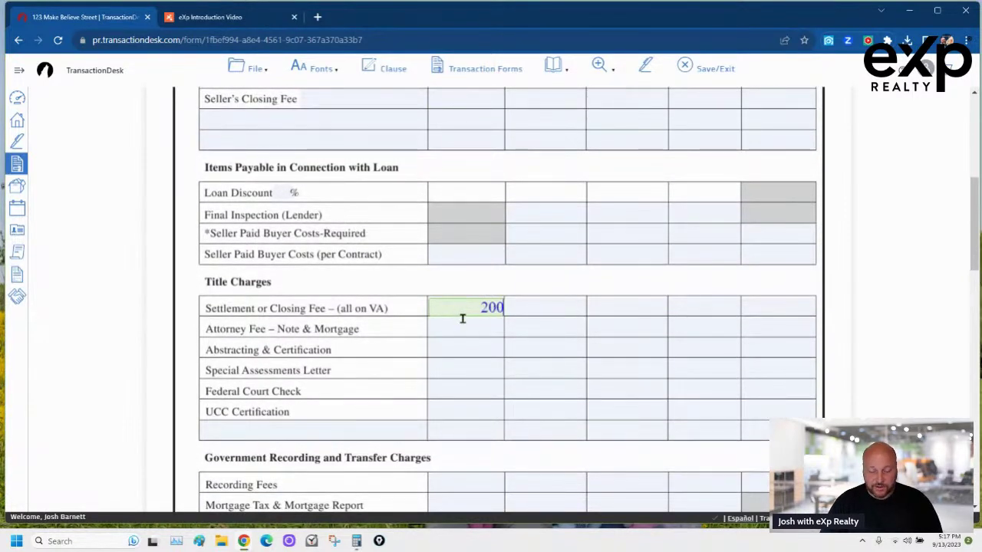
click(461, 326)
text(200)
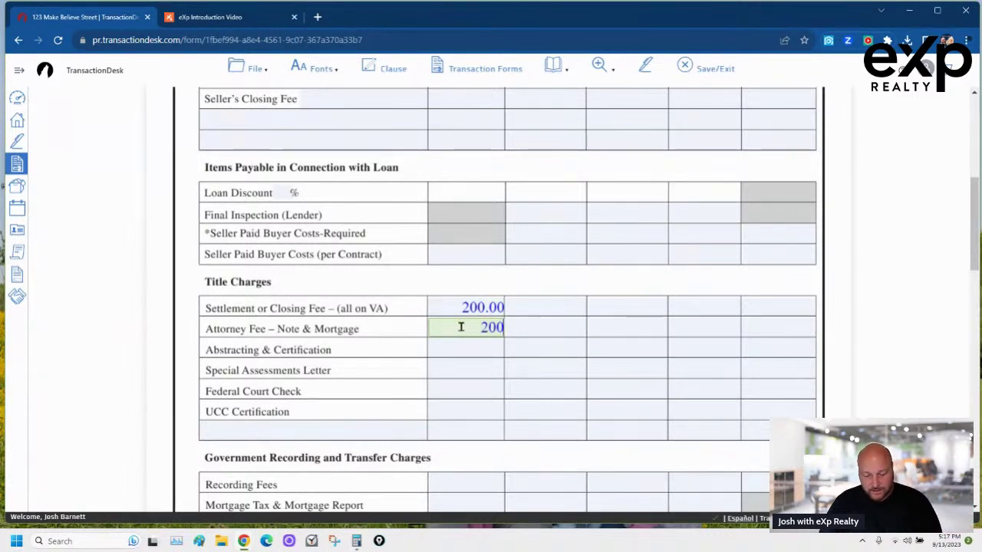
click(461, 344)
text(65)
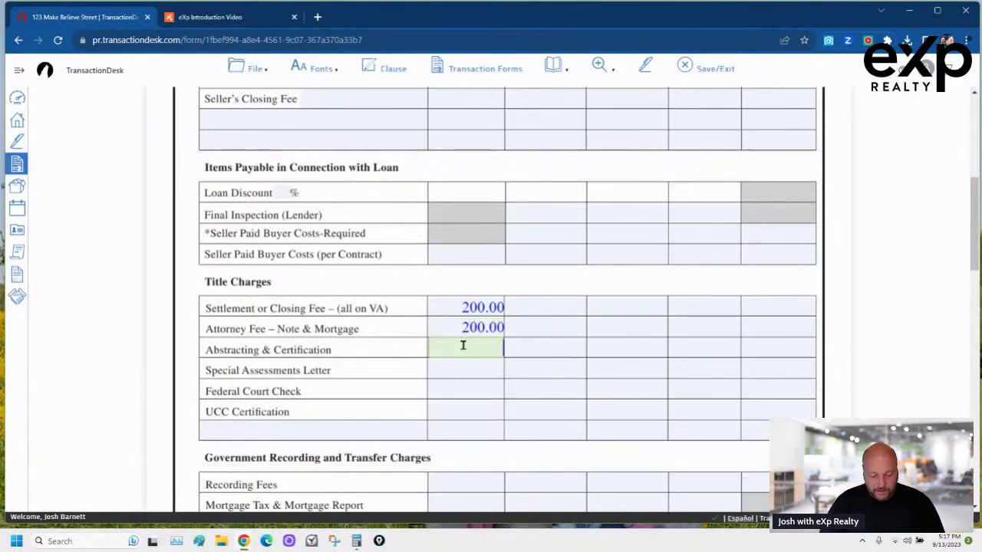
text(0)
- Enter 150 for Federal Court Check and 150 for UCC Certification in the Conv column
click(463, 388)
text(150)
click(463, 406)
text(150)
click(548, 408)
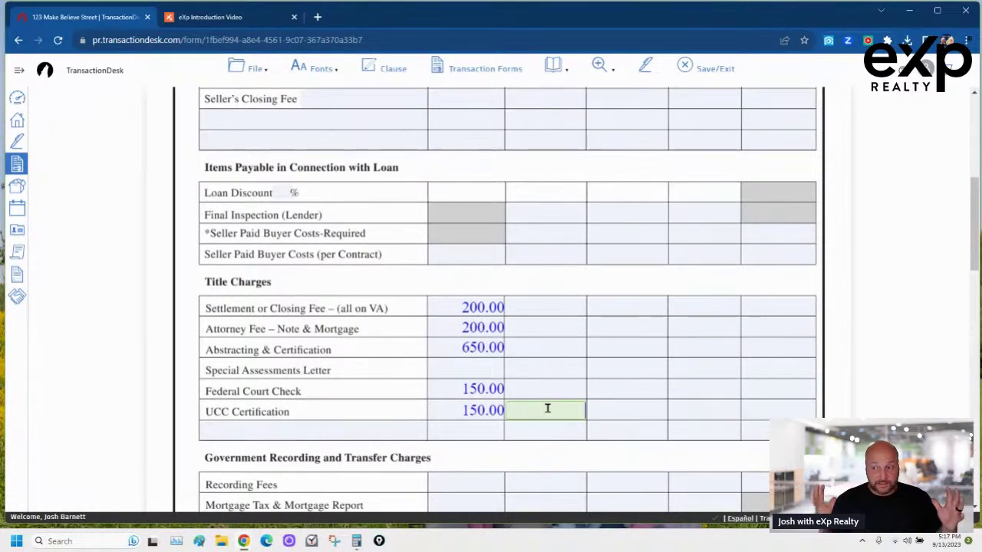
- Enter 23 for Recording Fees in the Conv column under Government Recording and Transfer Charges
scroll(543, 396, down, 1)
scroll(543, 395, down, 2)
scroll(502, 353, down, 1)
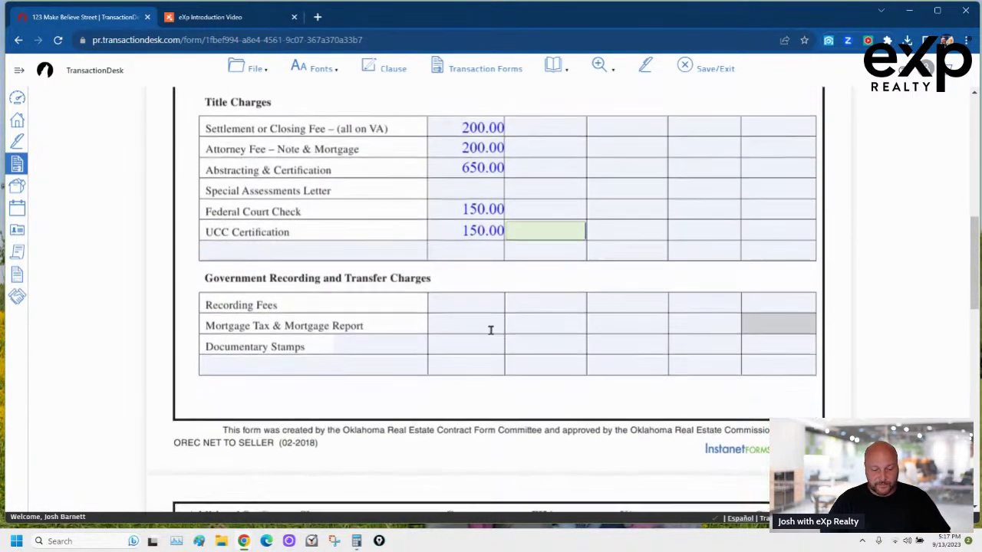
text(23)
click(477, 342)
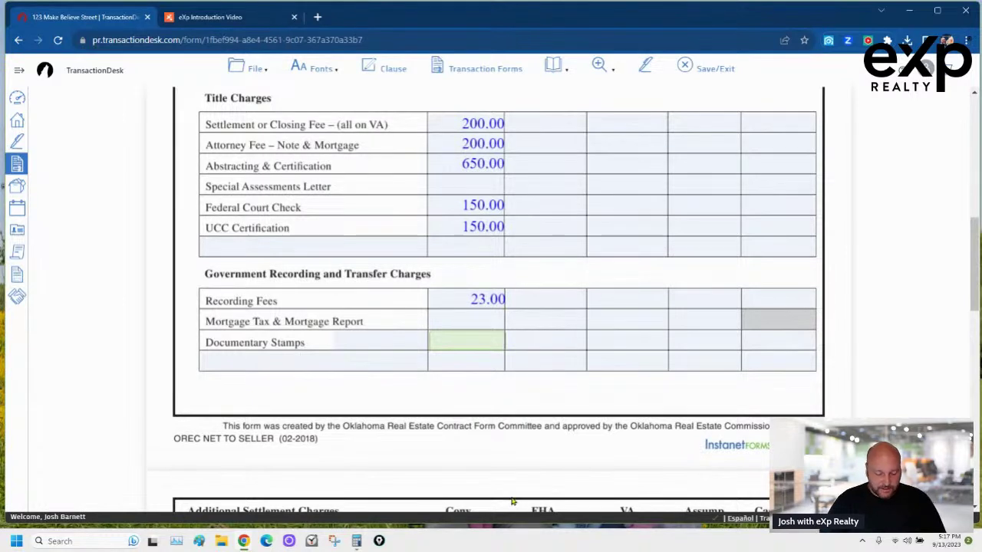
- Switch to Calculator and work out the documentary stamps by multiplying 170 by 1.5
key(alt+Tab)
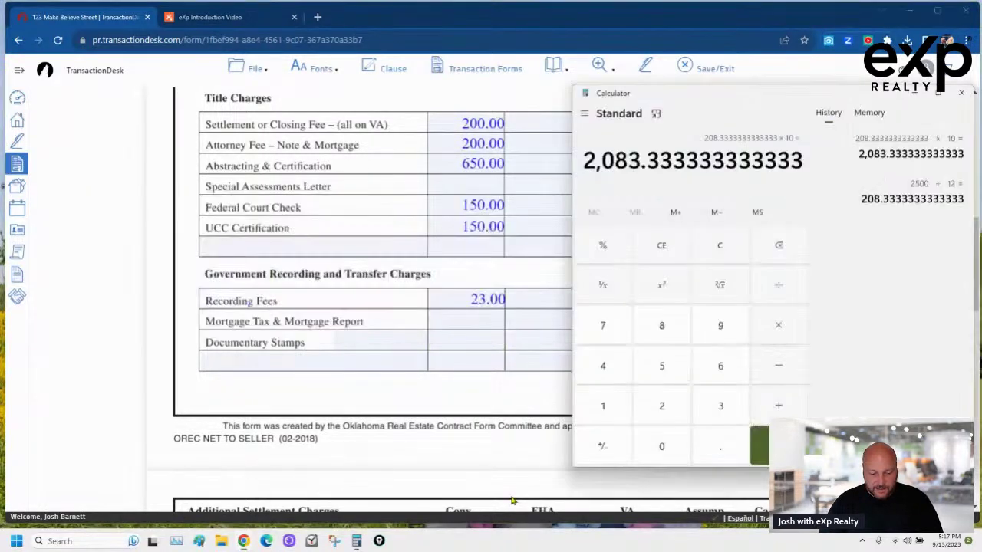
click(662, 249)
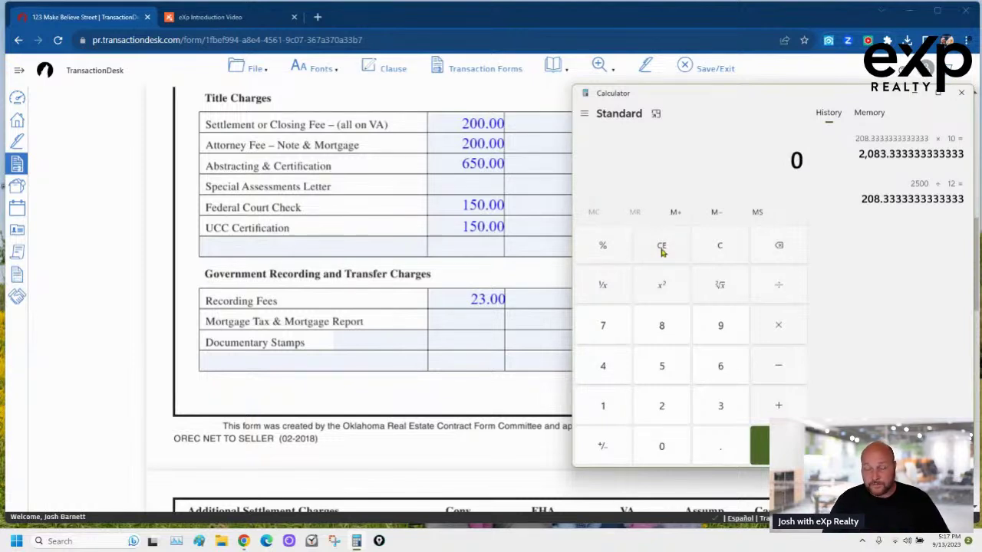
text(170)
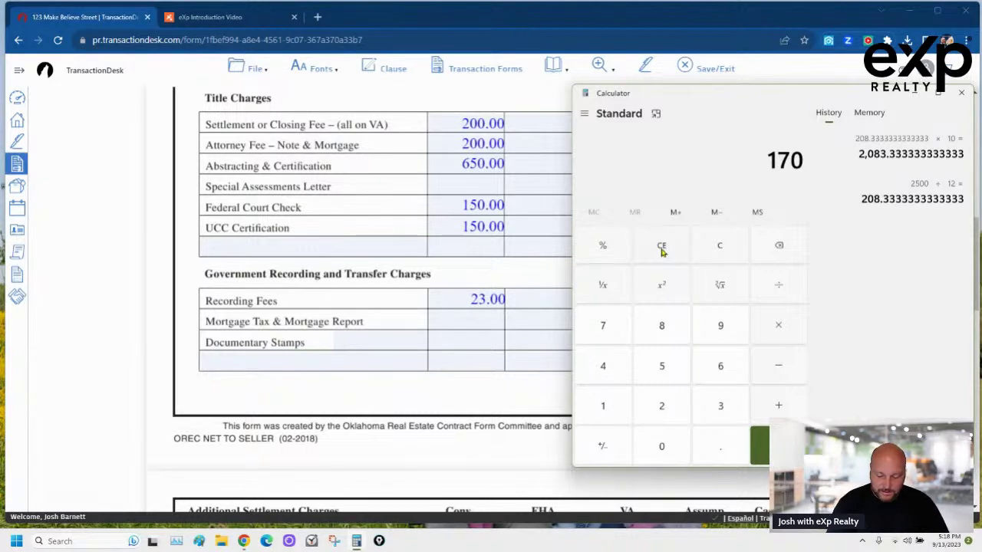
text(*)
text(1.5)
key(Return)
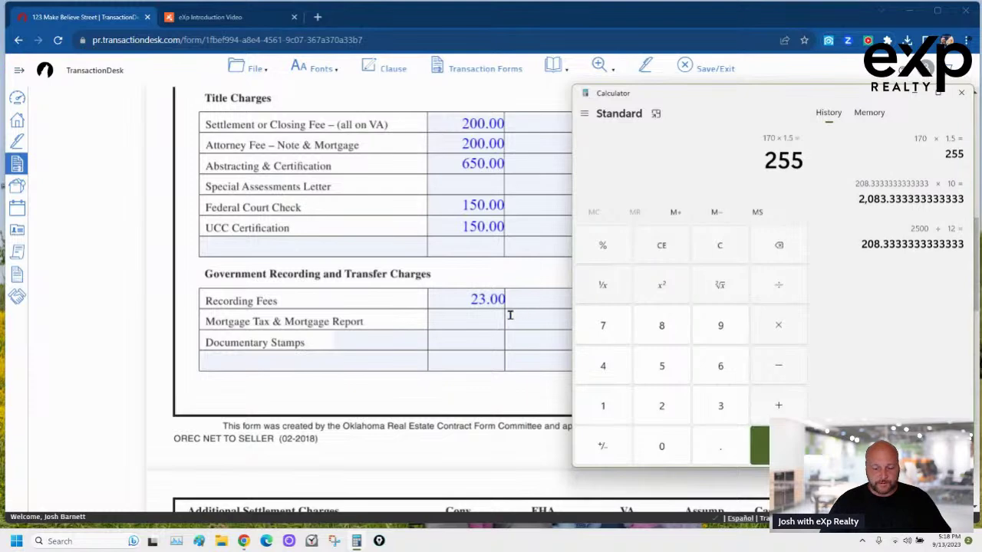
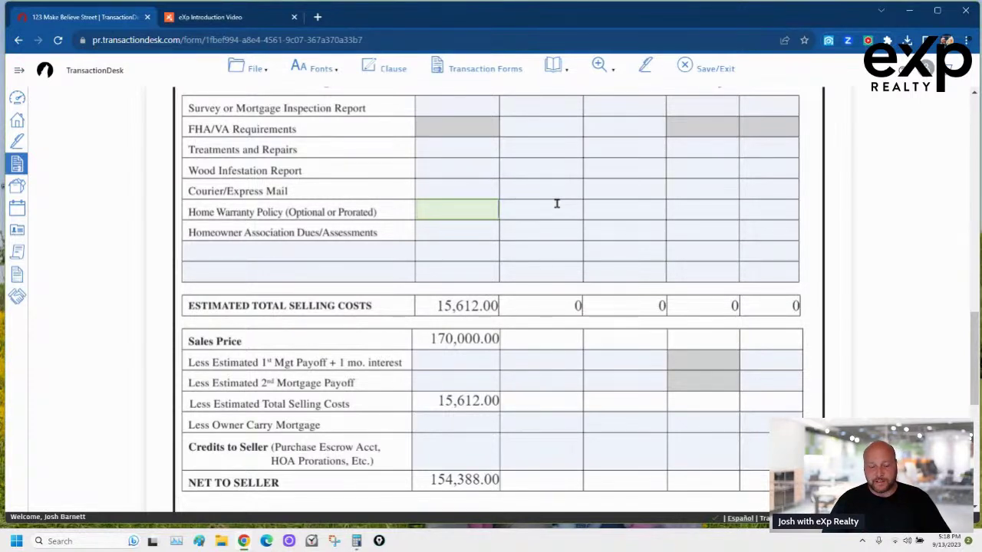
text(40)
click(587, 217)
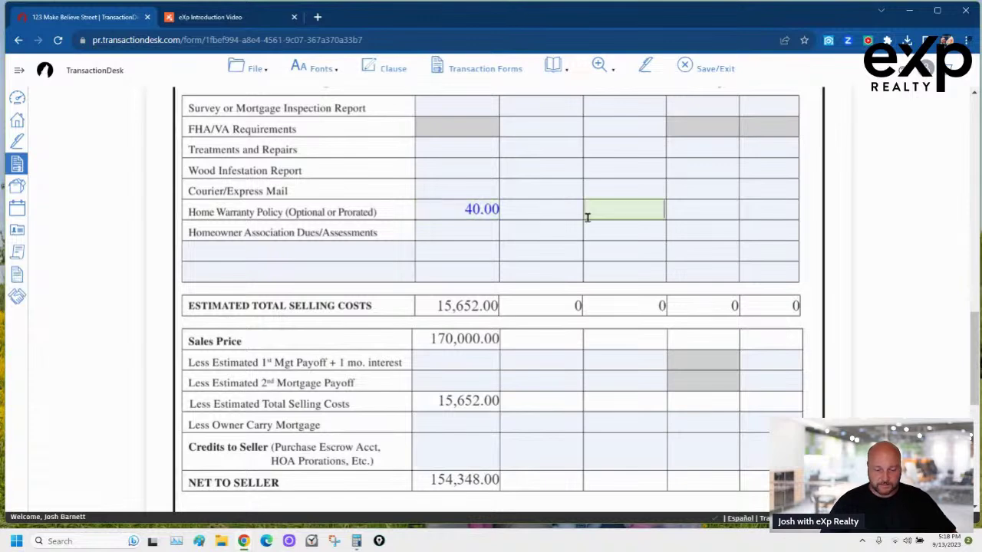
scroll(576, 241, down, 1)
scroll(524, 225, up, 2)
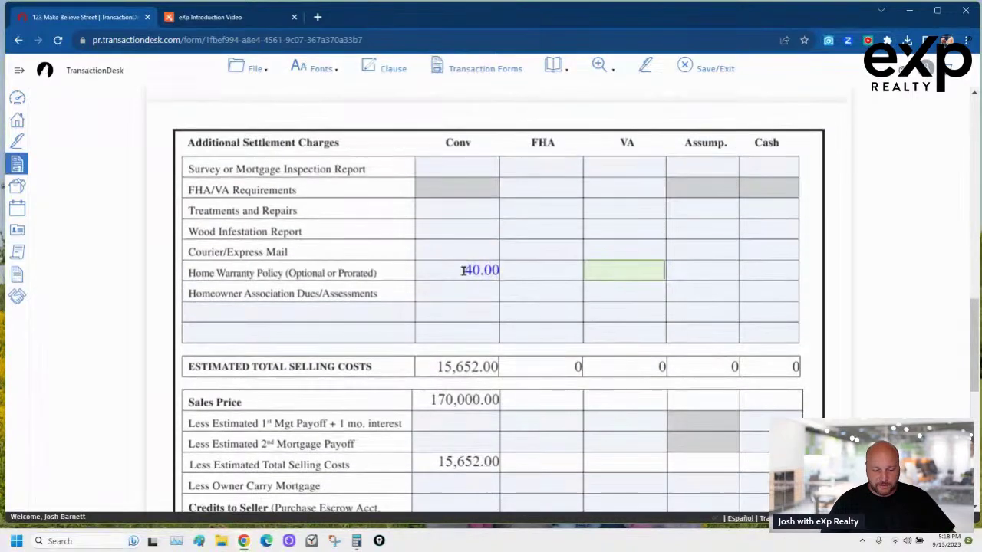
drag(464, 270, 574, 268)
key(BackSpace)
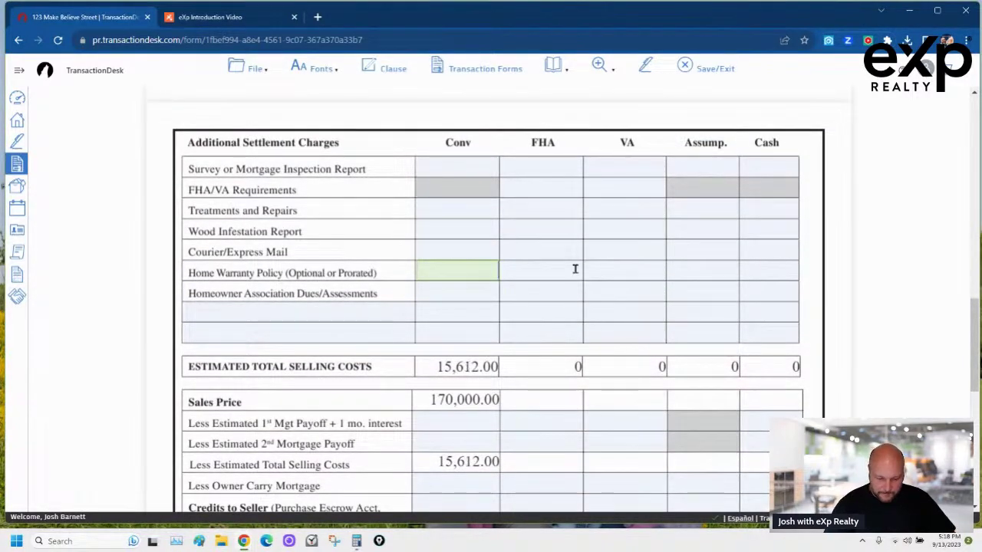
- Enter -40 for Homeowner Association Dues/Assessments in the Conv column of the additional settlement charges
click(451, 293)
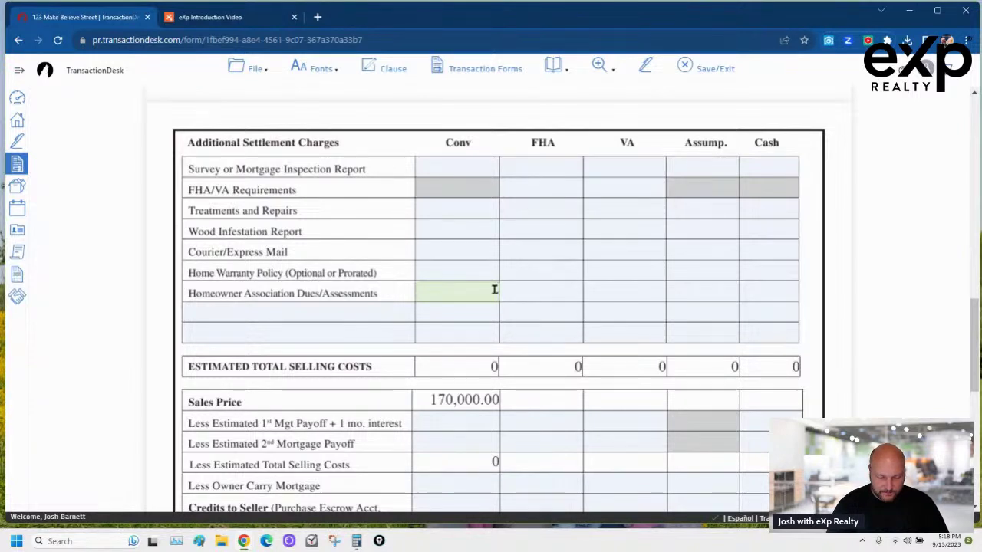
text(-40)
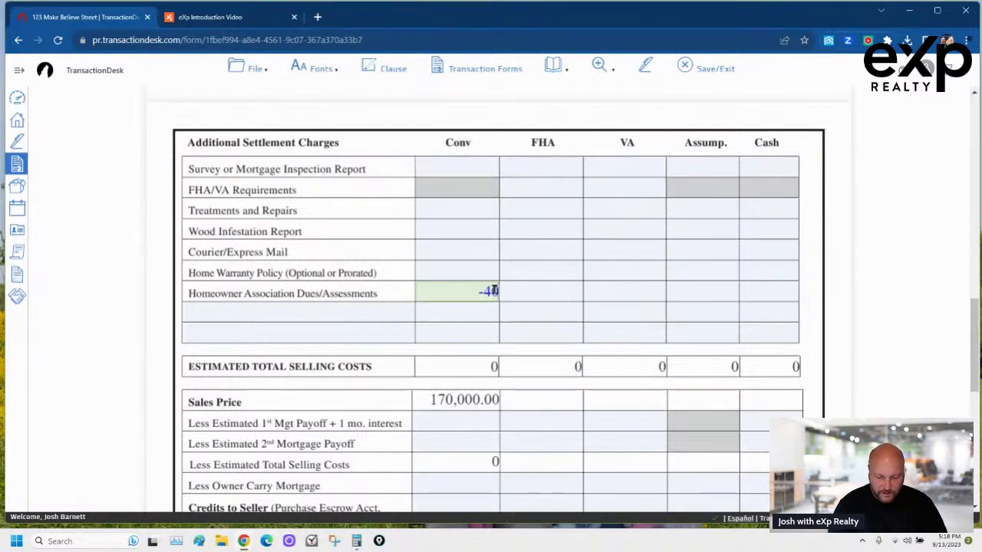
click(539, 298)
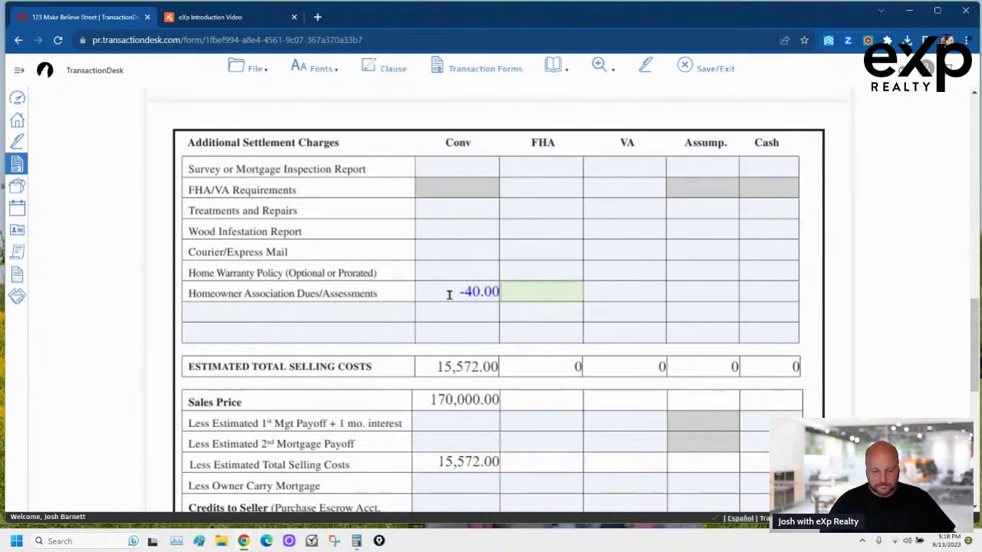
drag(447, 293, 535, 290)
key(BackSpace)
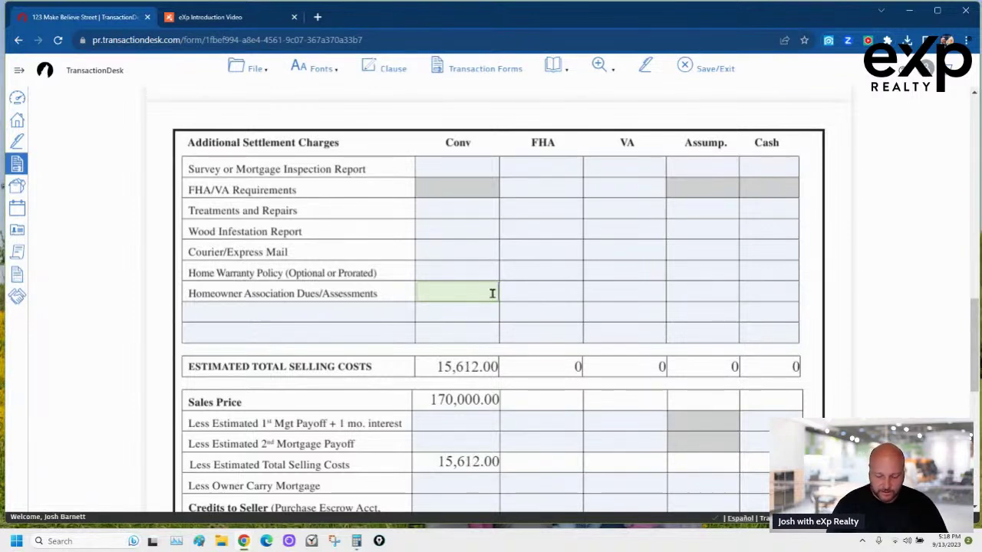
text(-40)
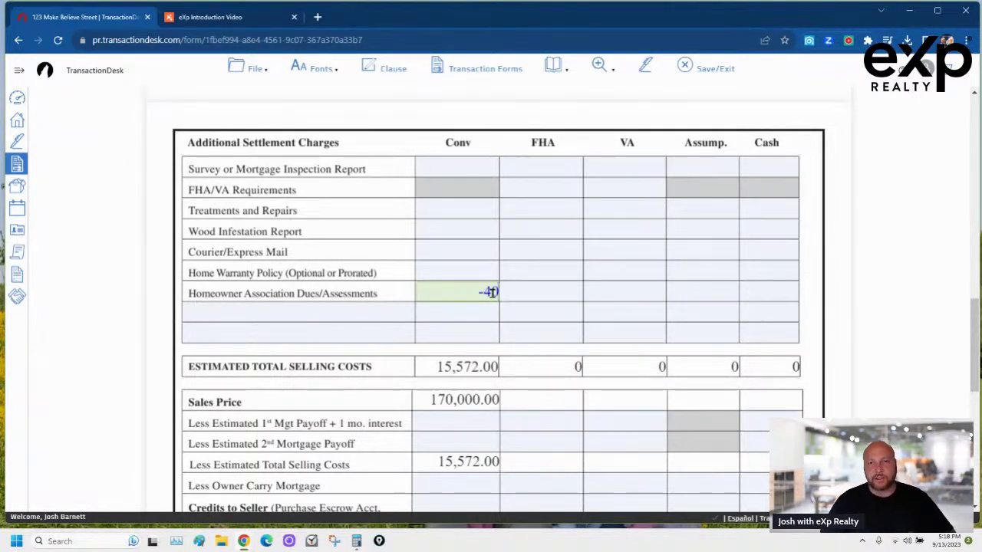
key(Tab)
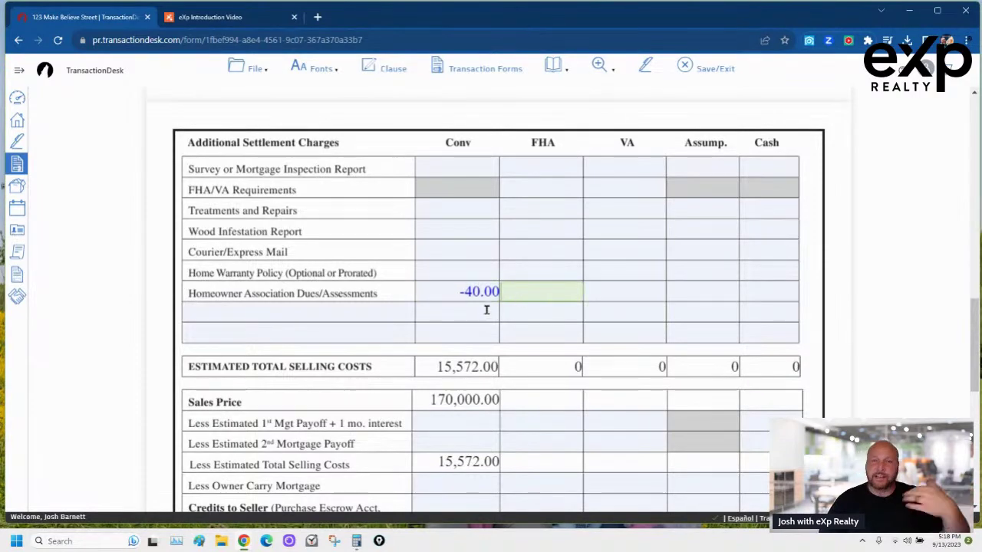
- Enter 75000 as the estimated first mortgage payoff plus one month's interest in the Conv column
scroll(491, 307, down, 1)
scroll(494, 305, down, 2)
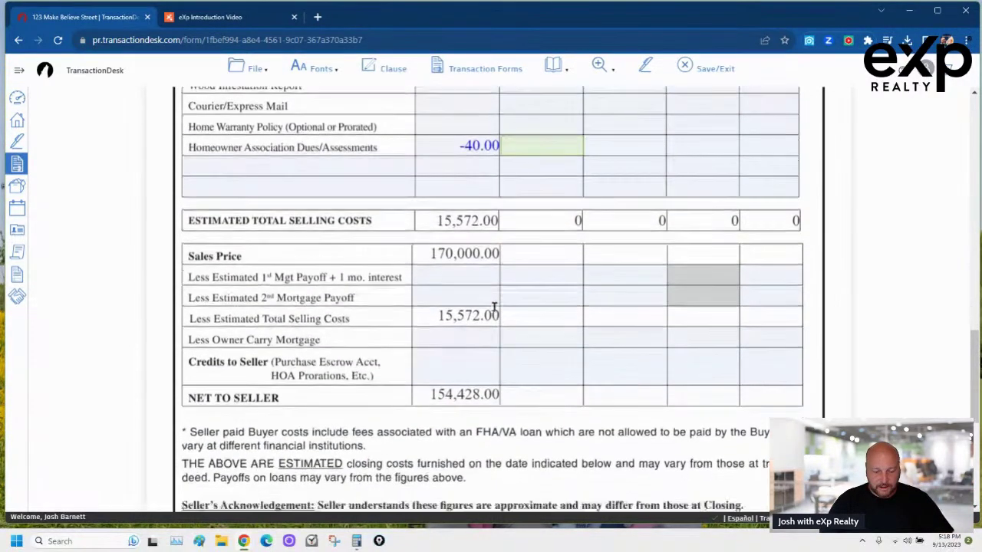
click(457, 240)
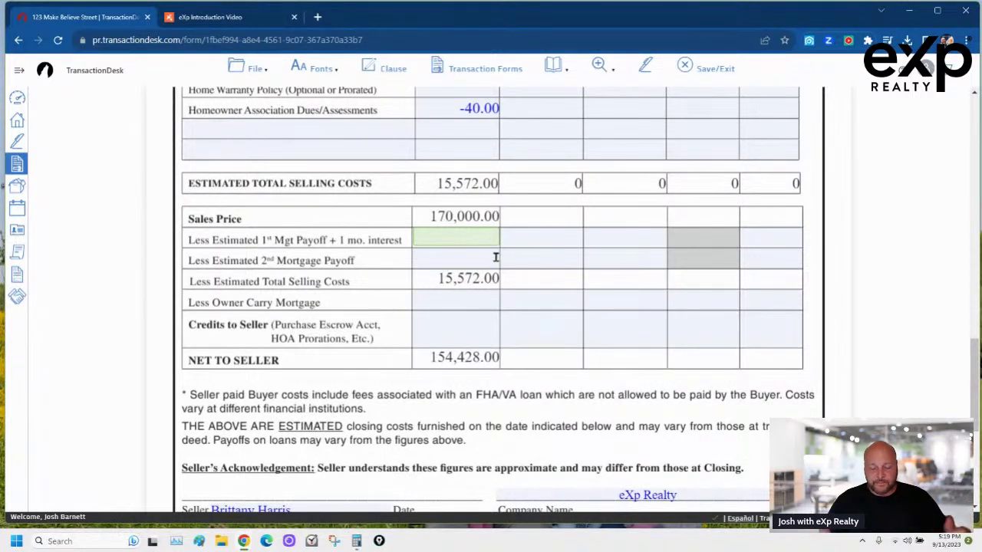
text(75000)
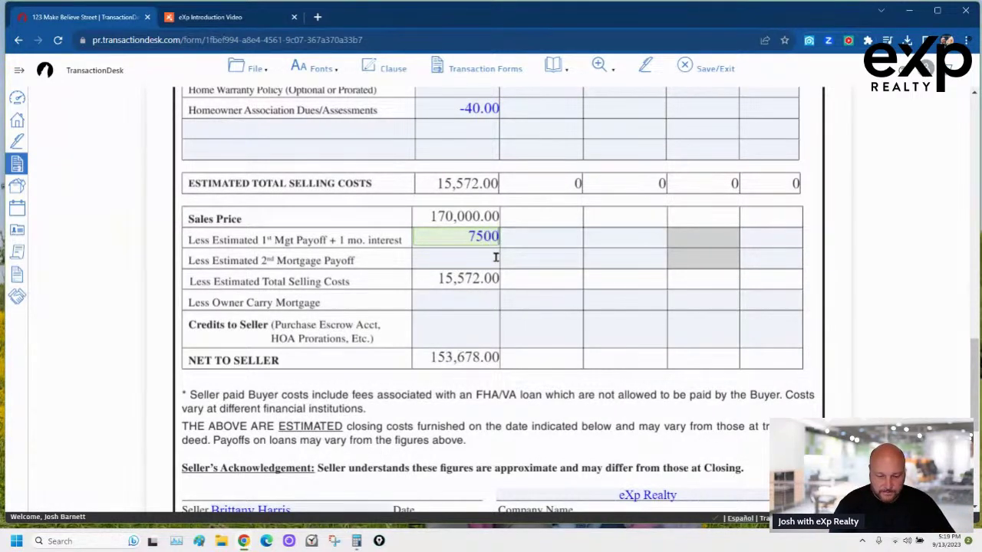
click(542, 254)
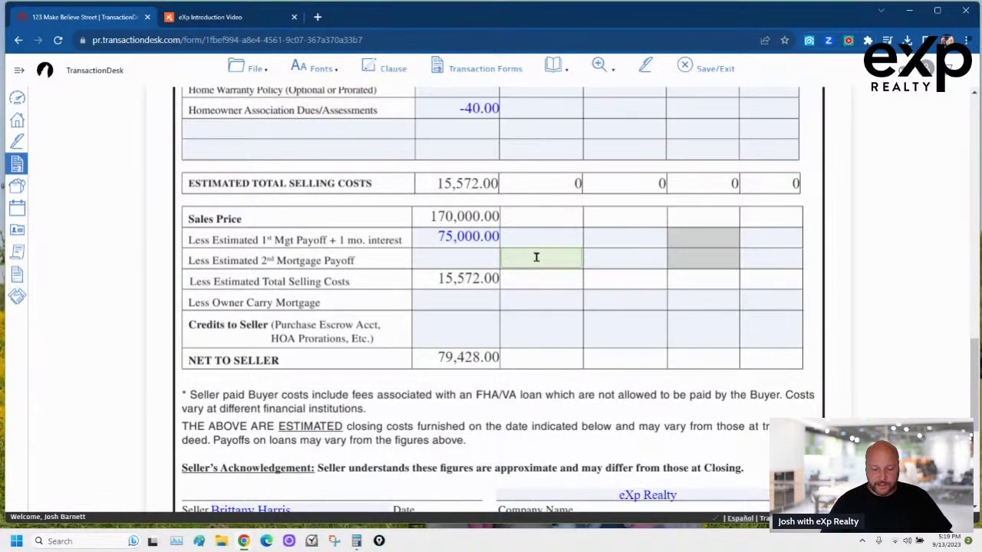
click(514, 330)
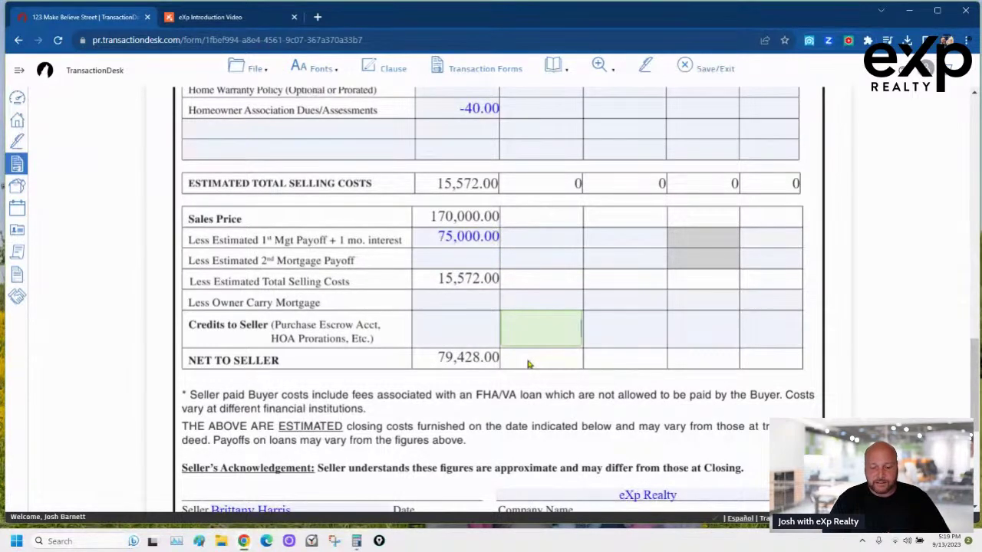
- Clear the prefilled names from both seller fields in the Seller's Acknowledgement section
scroll(528, 364, down, 2)
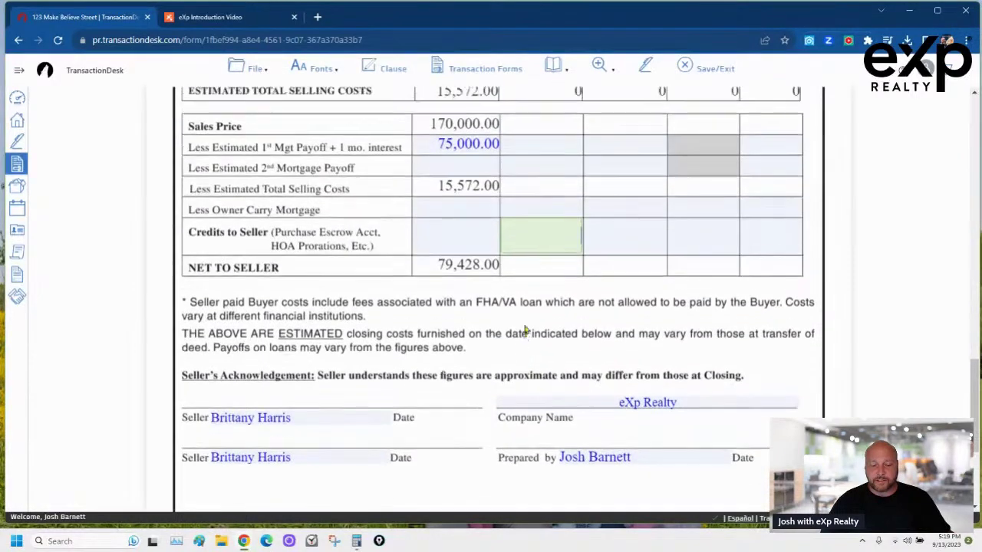
scroll(368, 397, down, 4)
click(305, 327)
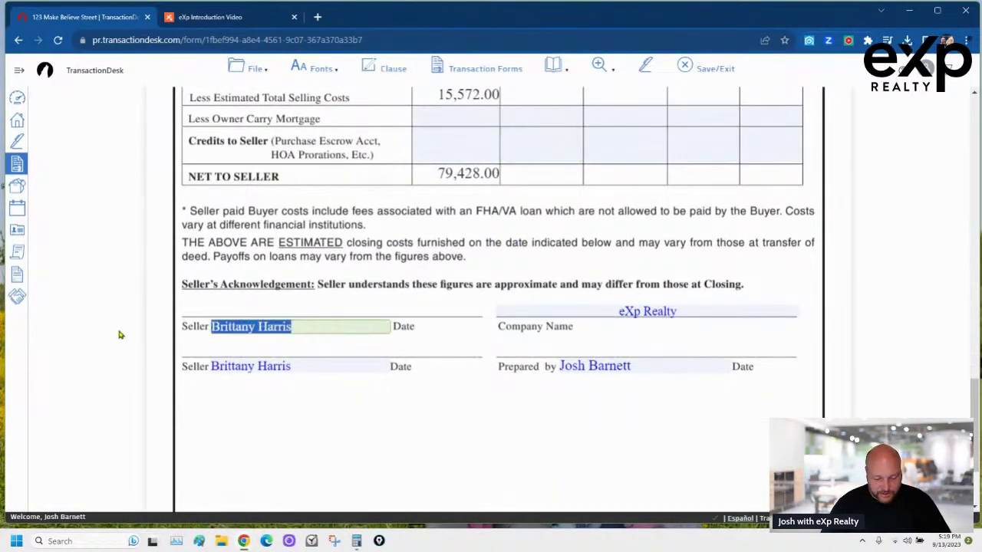
key(BackSpace)
drag(296, 366, 173, 376)
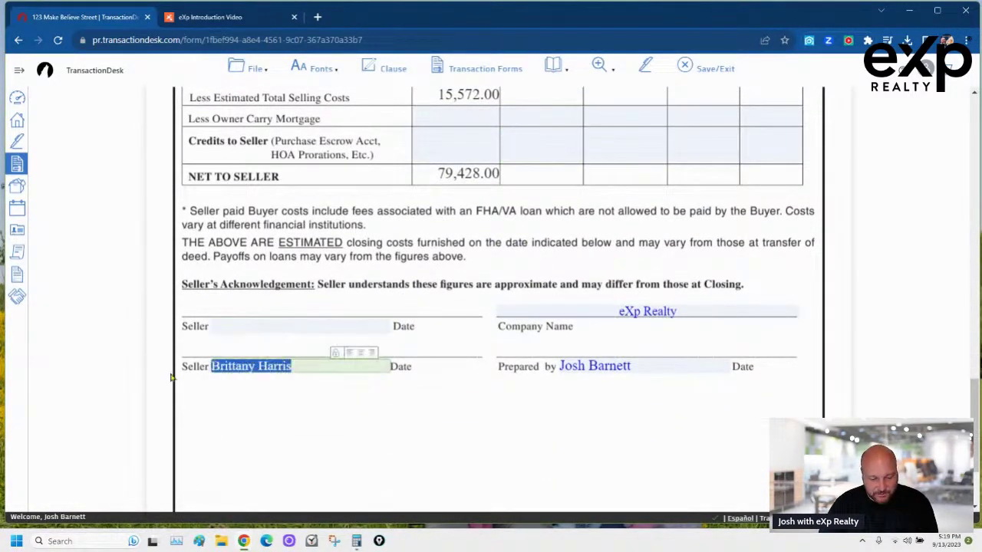
key(BackSpace)
click(440, 398)
- Save the completed Estimated Net to Seller form
scroll(504, 366, up, 4)
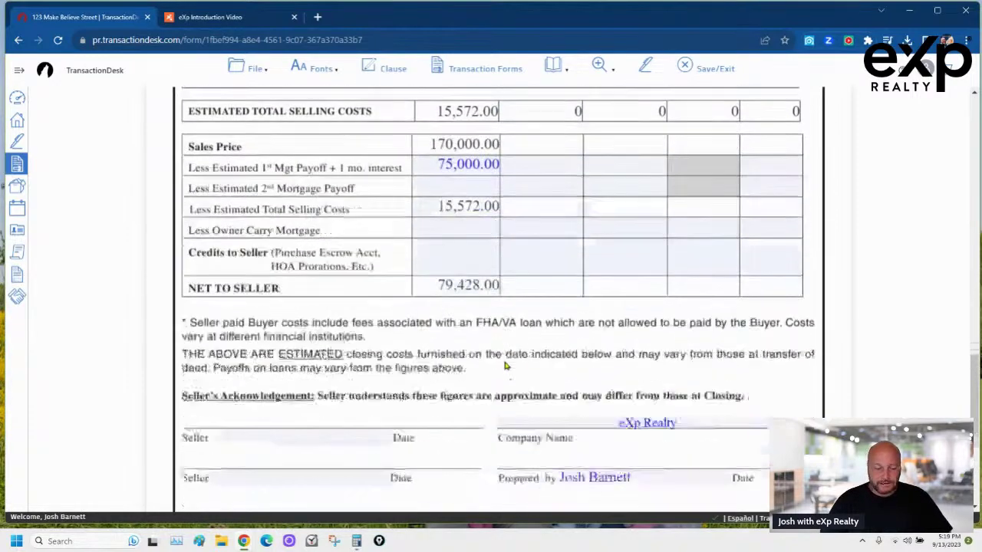
scroll(504, 366, down, 4)
scroll(510, 351, up, 15)
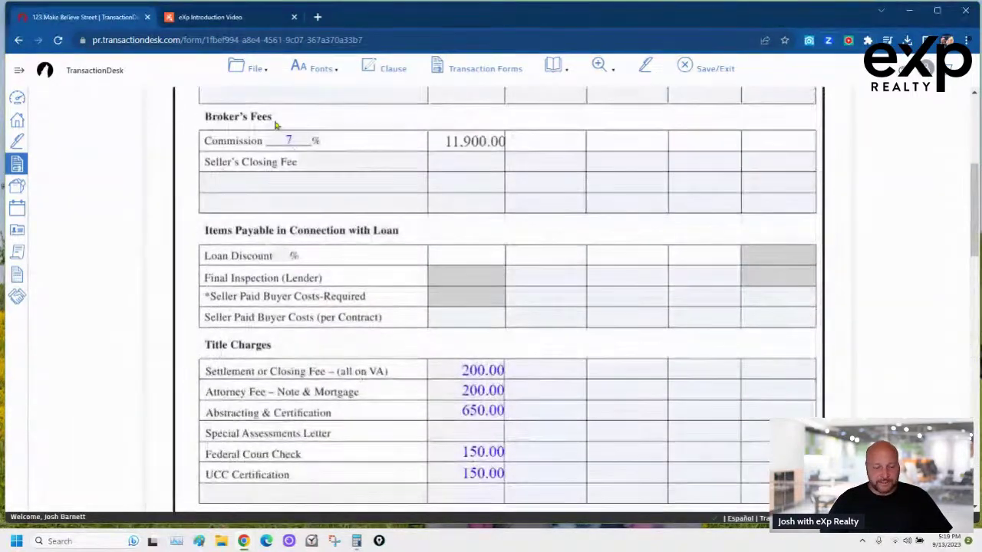
click(251, 70)
mouse_move(250, 153)
click(326, 153)
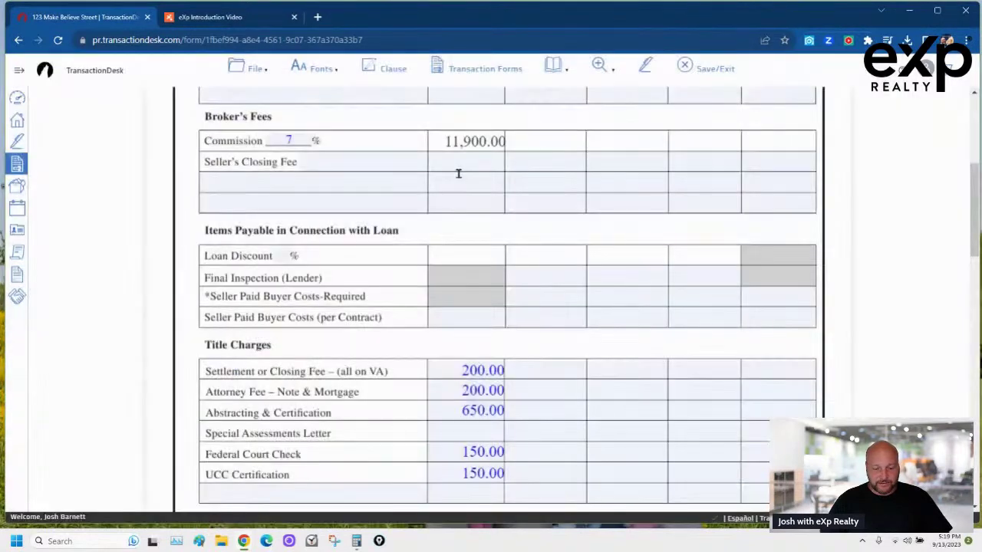
- Open the transaction's Disclosure of Brokerage Service form and uncheck Sales Agreement in the list of attached agreements
click(253, 69)
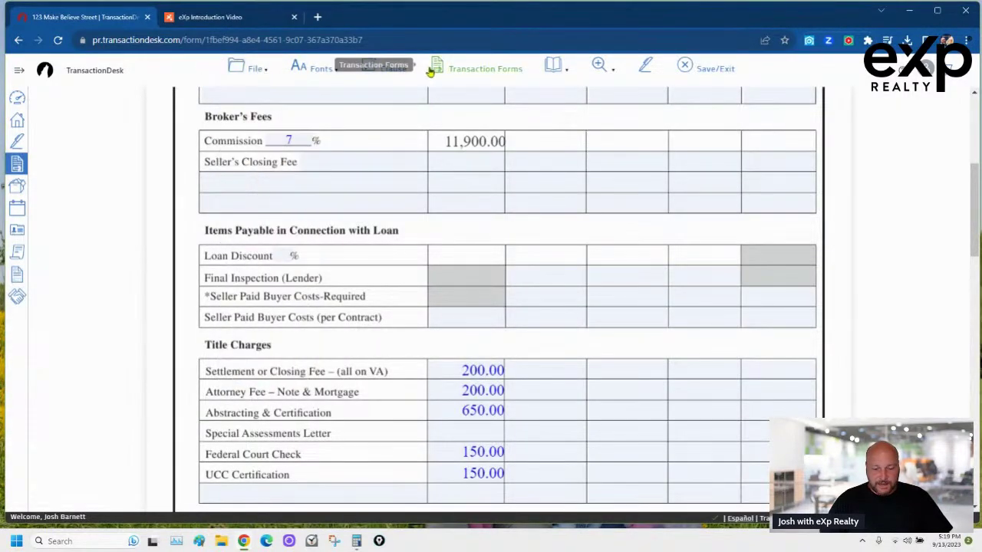
click(457, 69)
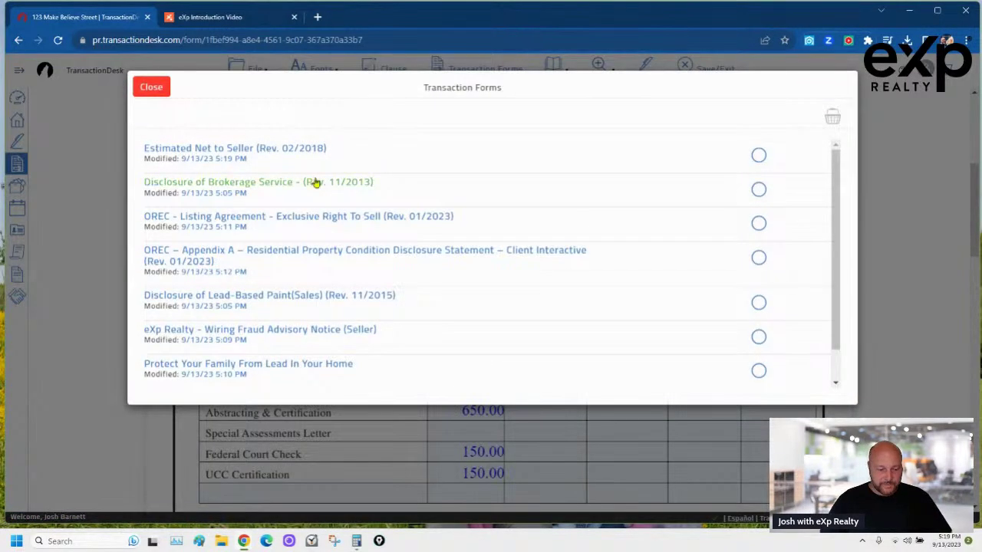
click(554, 245)
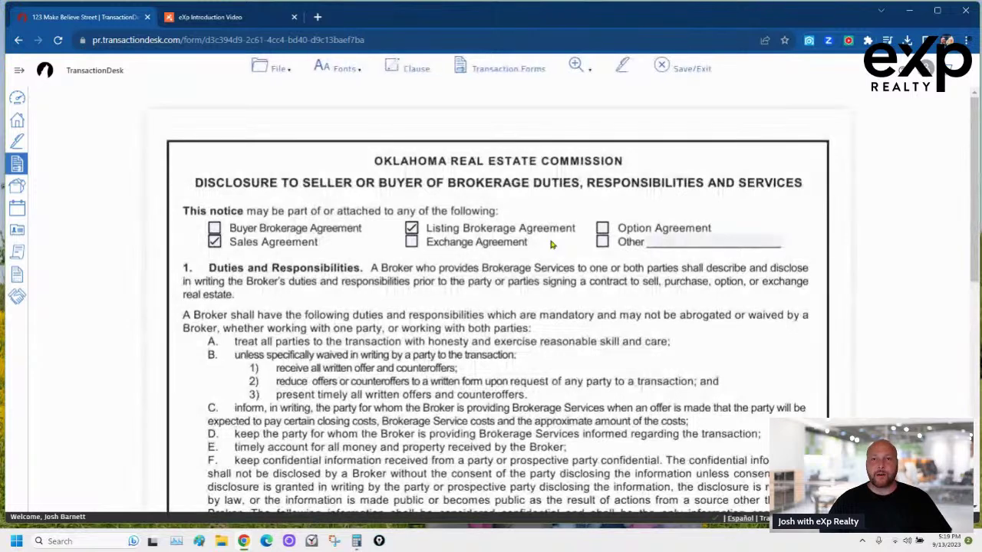
click(215, 242)
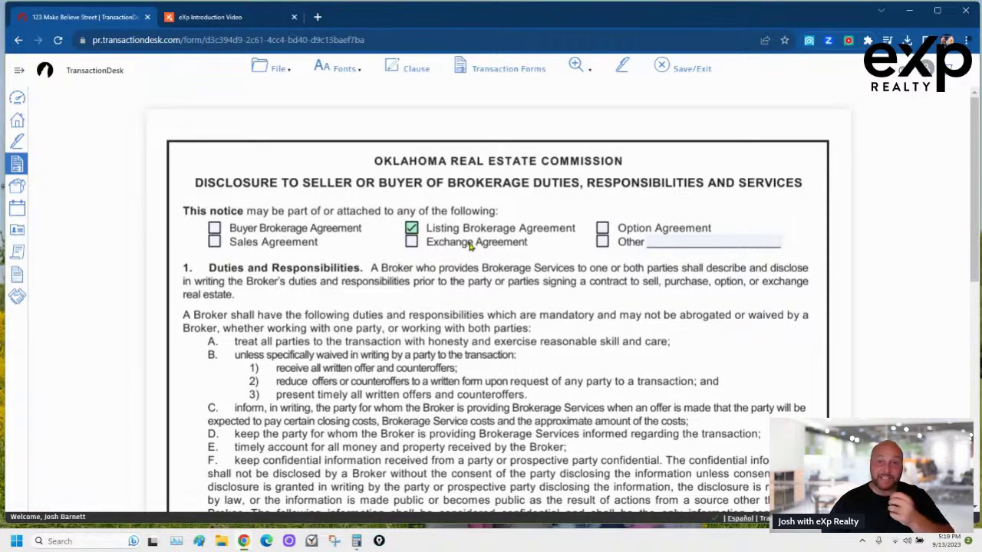
scroll(471, 253, down, 6)
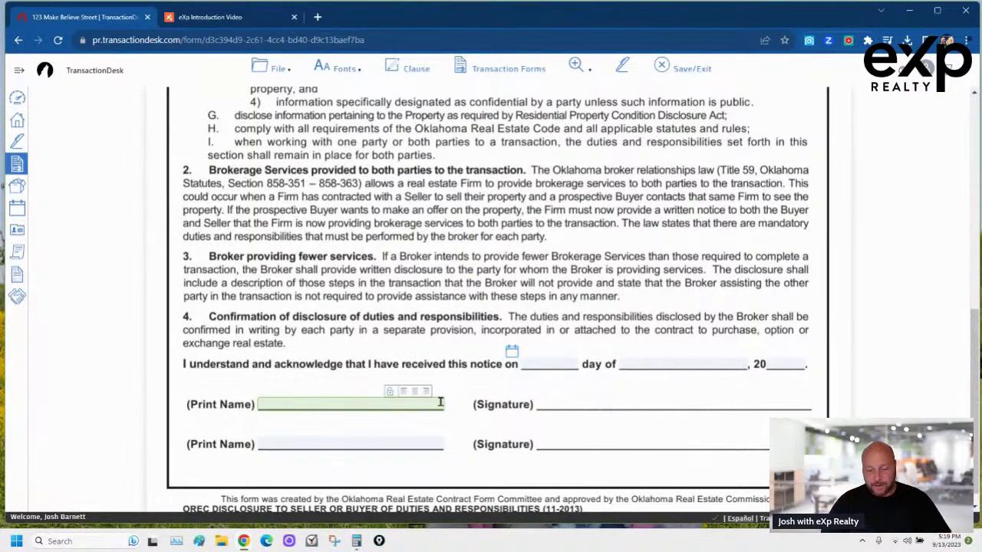
click(512, 357)
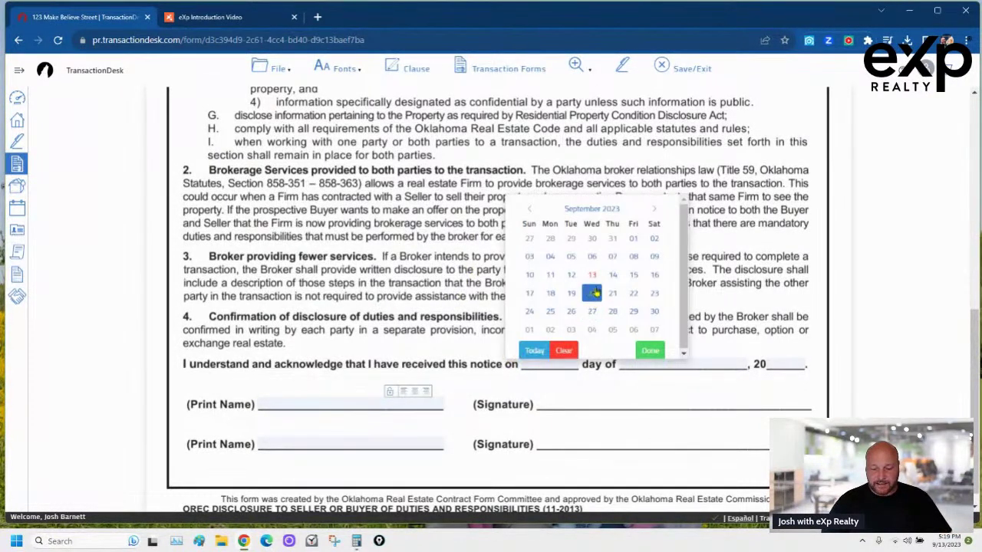
key(Escape)
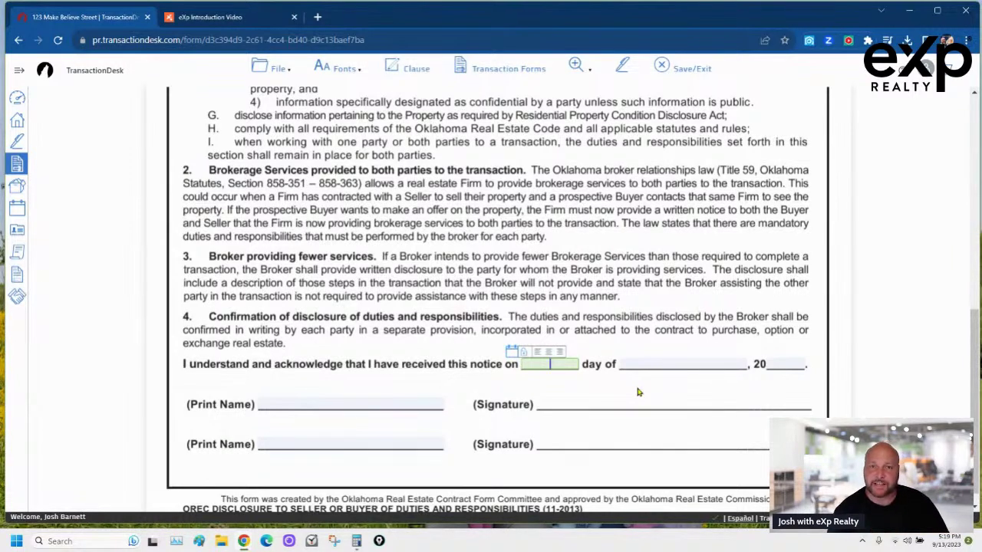
click(633, 362)
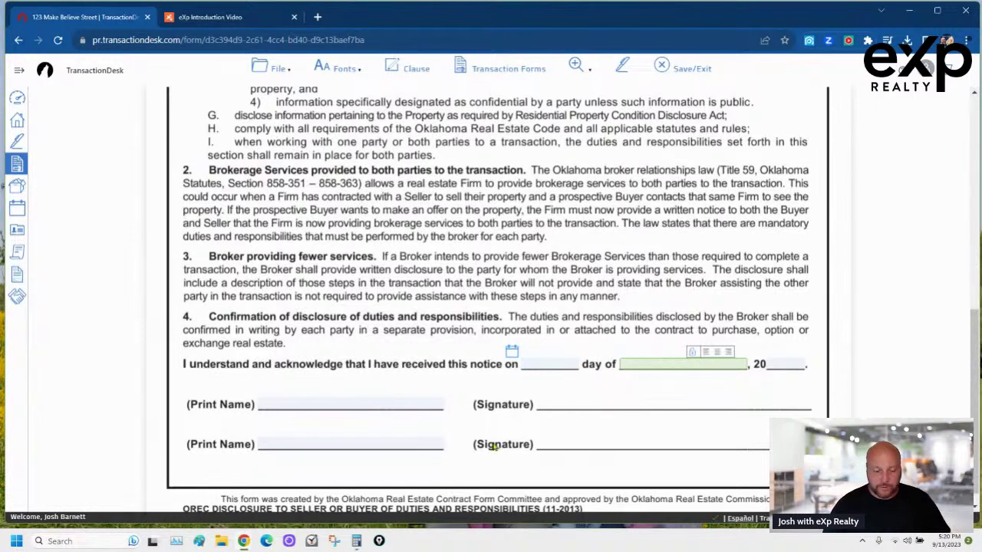
click(386, 405)
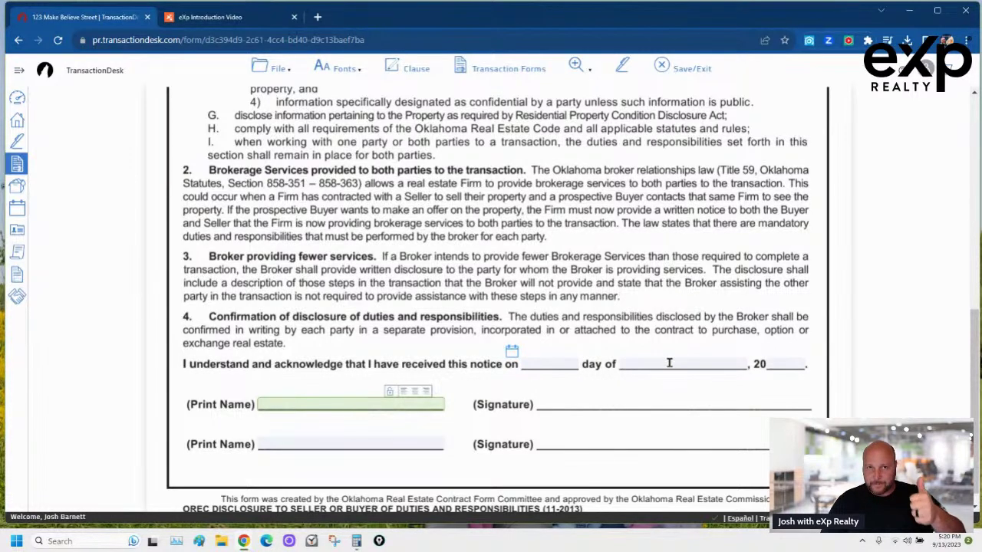
- Save the Disclosure of Brokerage Service form and open the transaction's OREC Listing Agreement - Exclusive Right To Sell
click(294, 74)
mouse_move(292, 156)
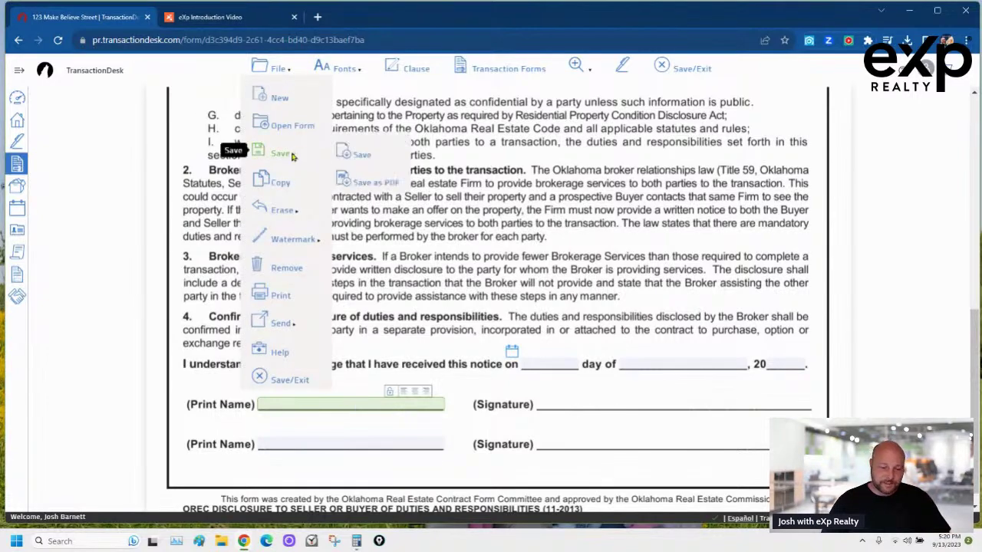
click(357, 154)
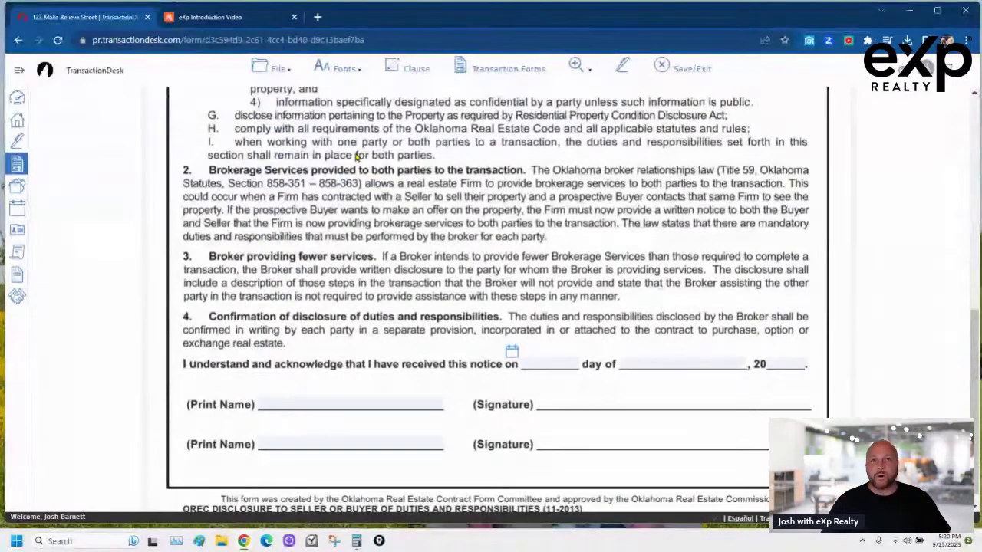
click(485, 69)
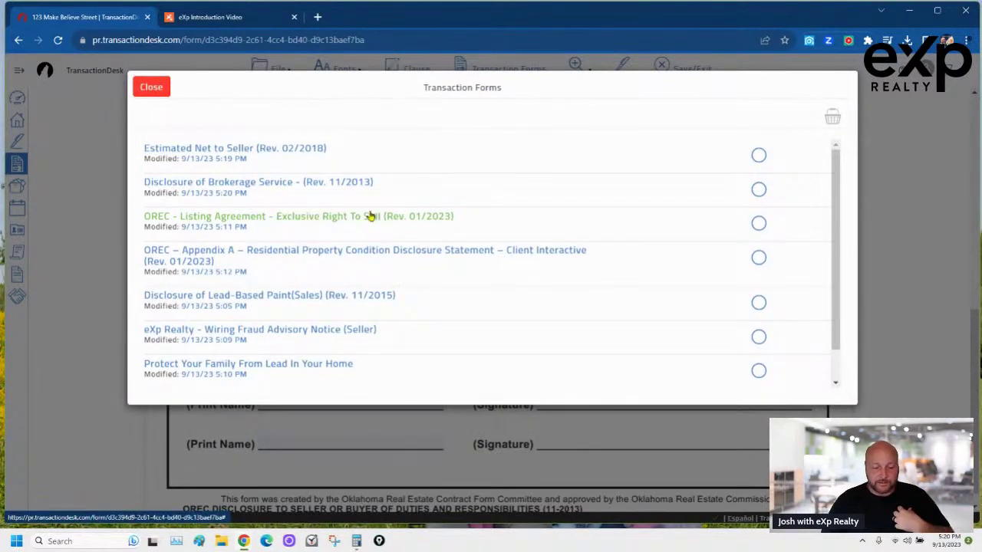
click(541, 215)
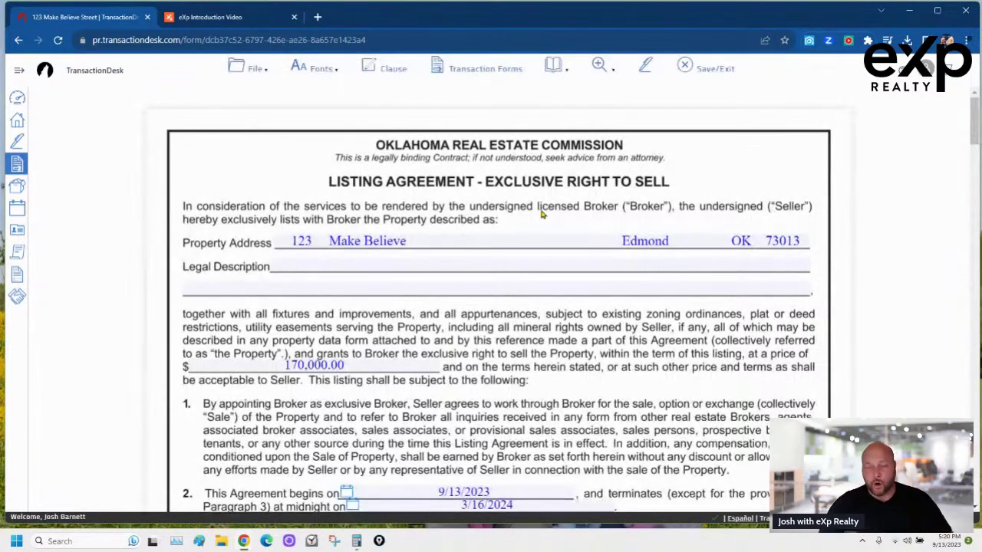
- Enter "Lot 002 of Block 003 of Make Believe Neighborhood" as the property's legal description in the listing agreement
click(437, 261)
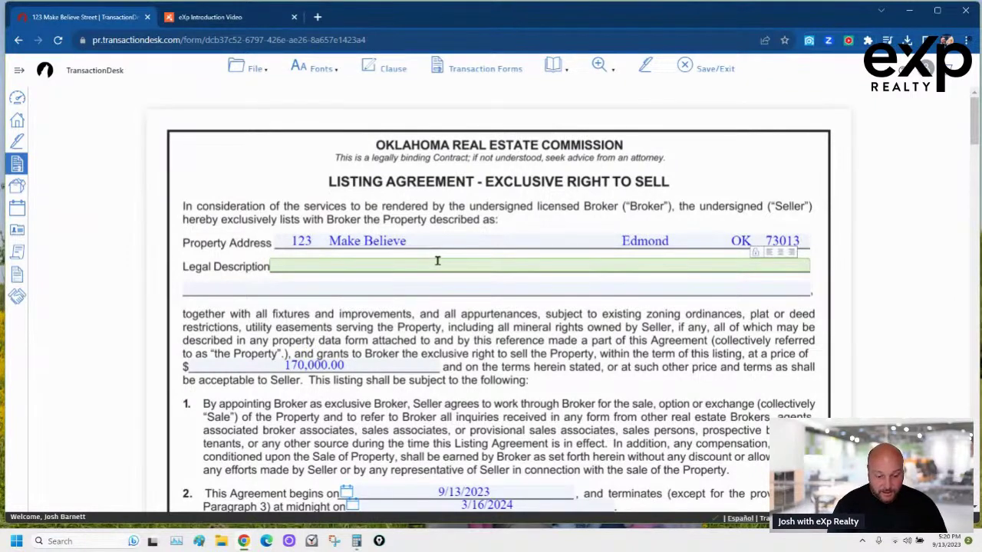
text(Lot 0)
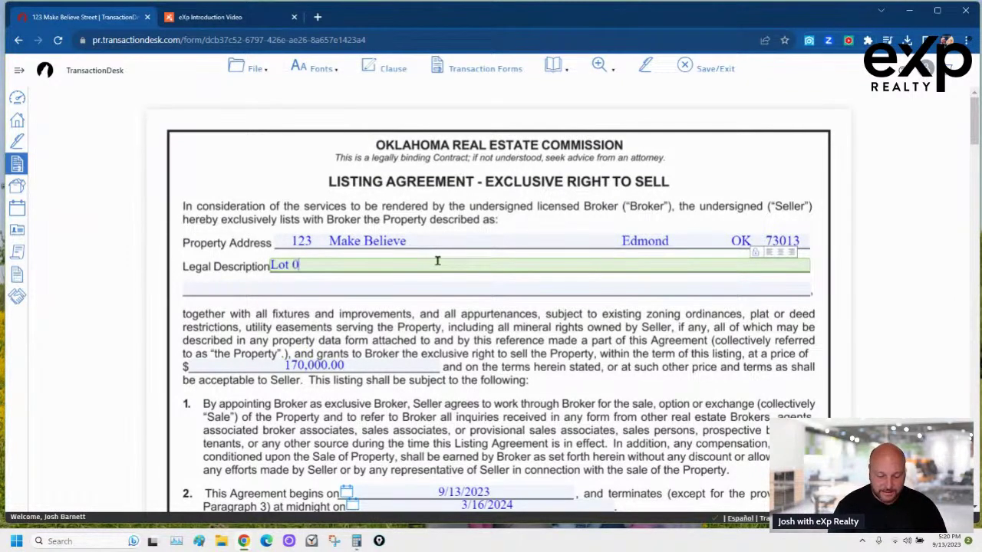
text(02 of Blco)
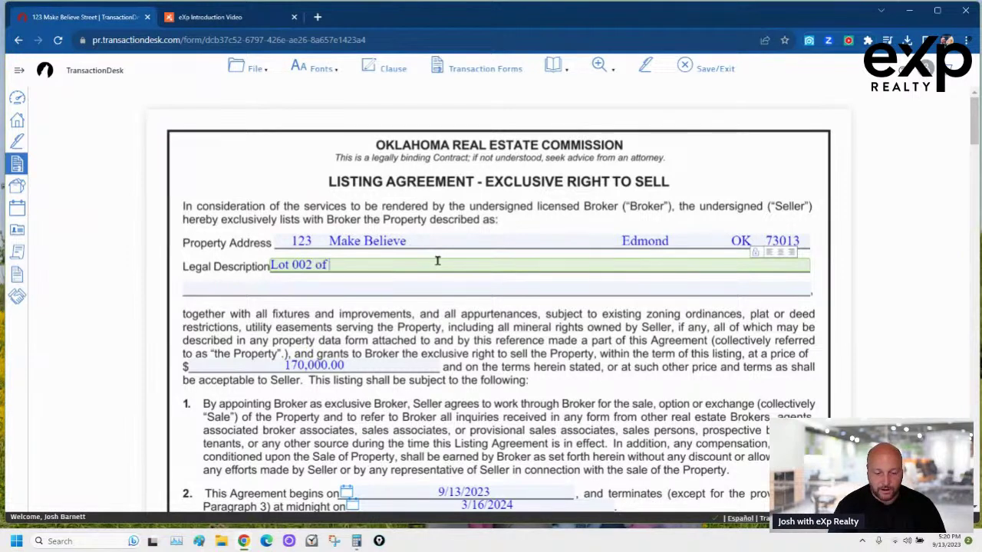
key(BackSpace)
key(BackSpace)
text(ock 003)
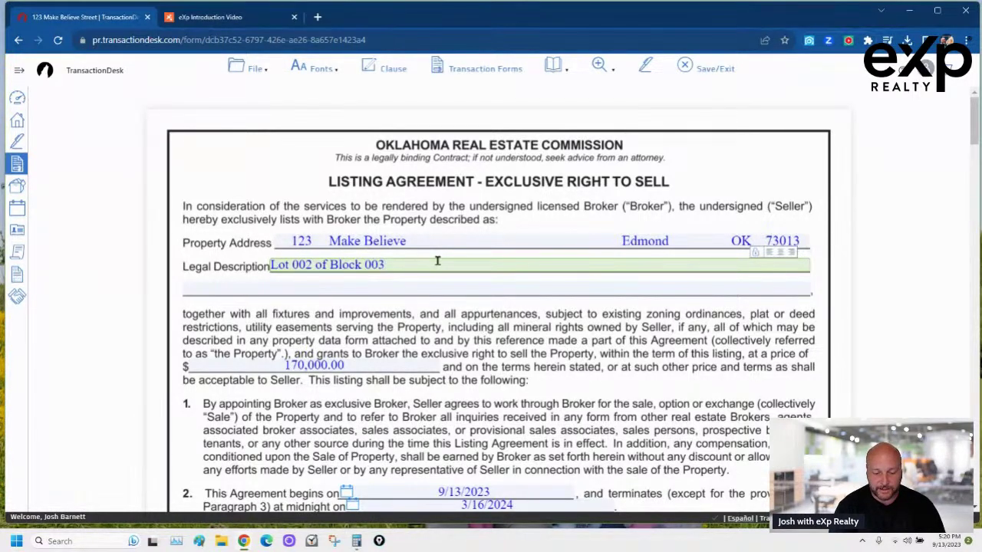
text( of)
text( Make)
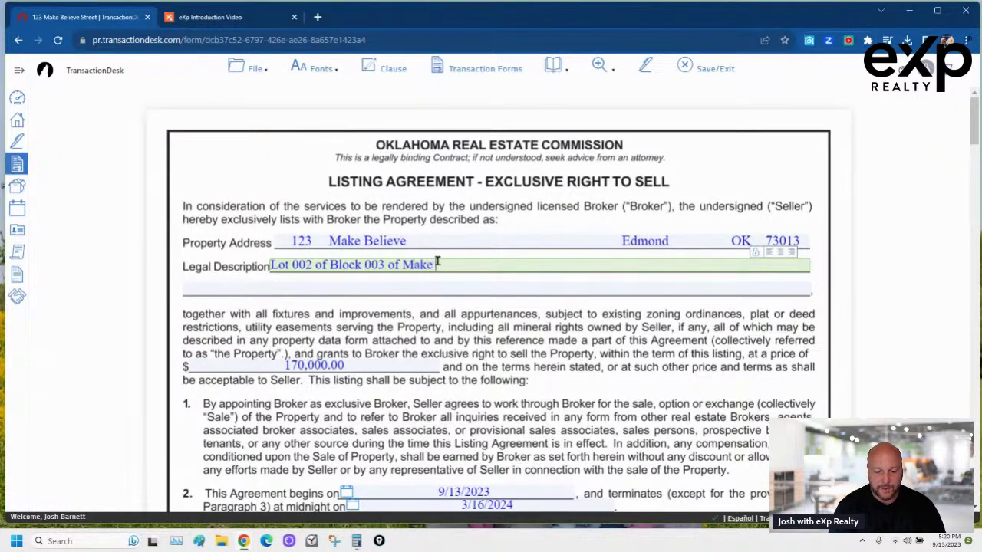
text( Believe Neighborhood)
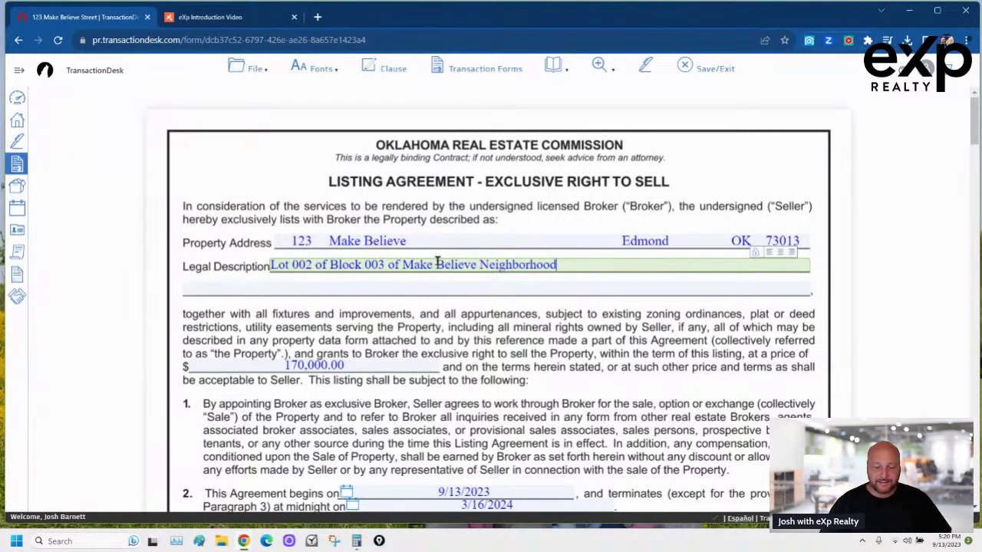
click(558, 380)
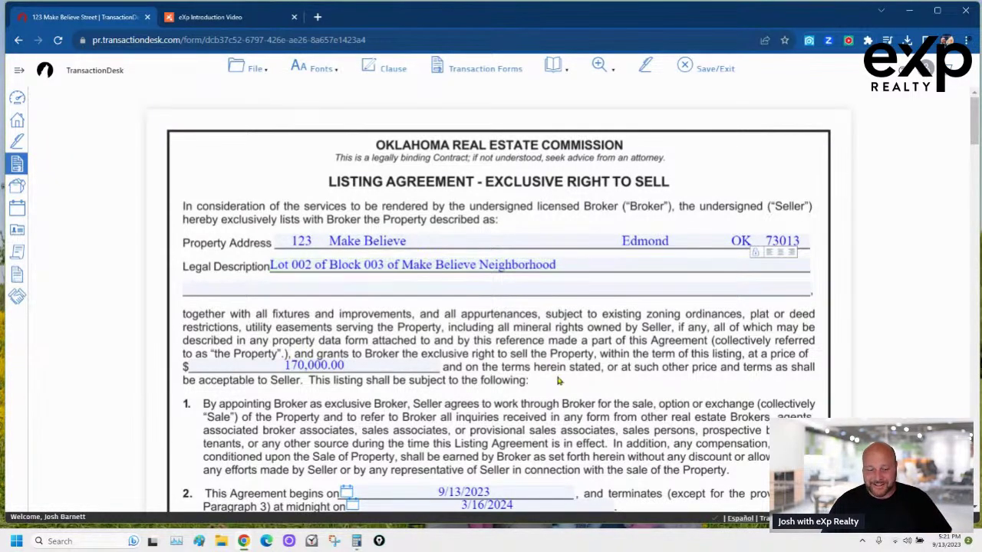
- Set the commission percentage in paragraph 3 of the listing agreement to 7.0
scroll(558, 380, down, 4)
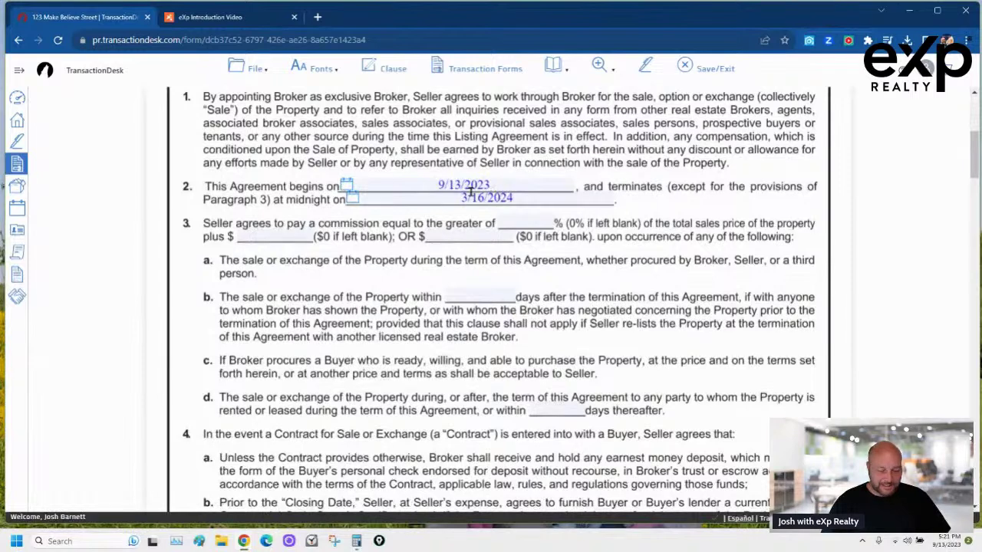
click(525, 224)
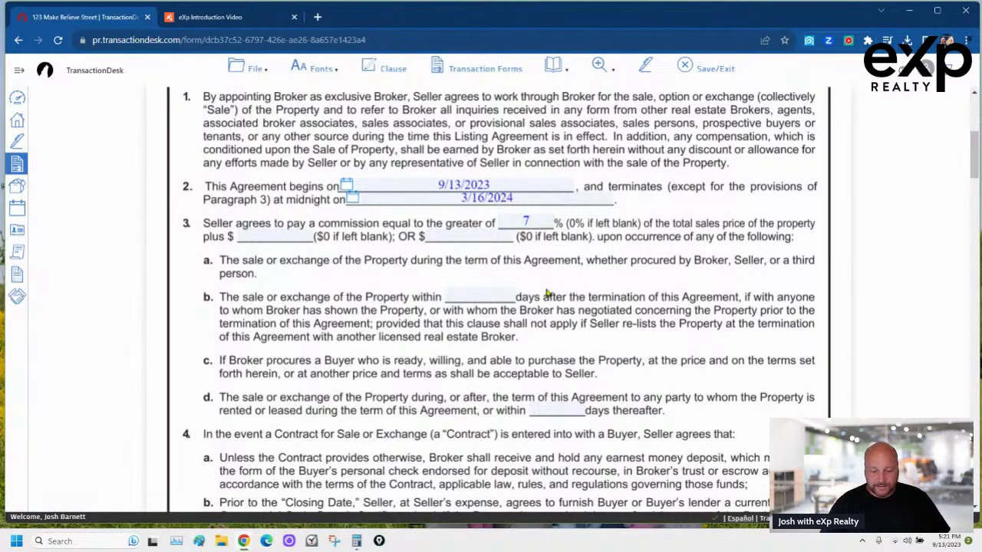
text(7.0)
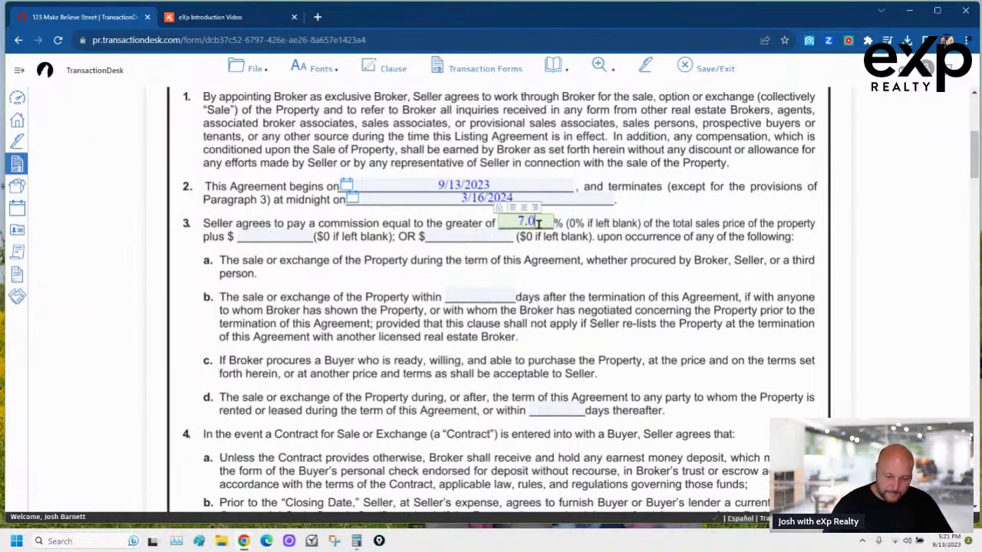
- Enter 0 days for both the post-termination period in paragraph 3b and the rental or lease period in paragraph 3d
click(466, 299)
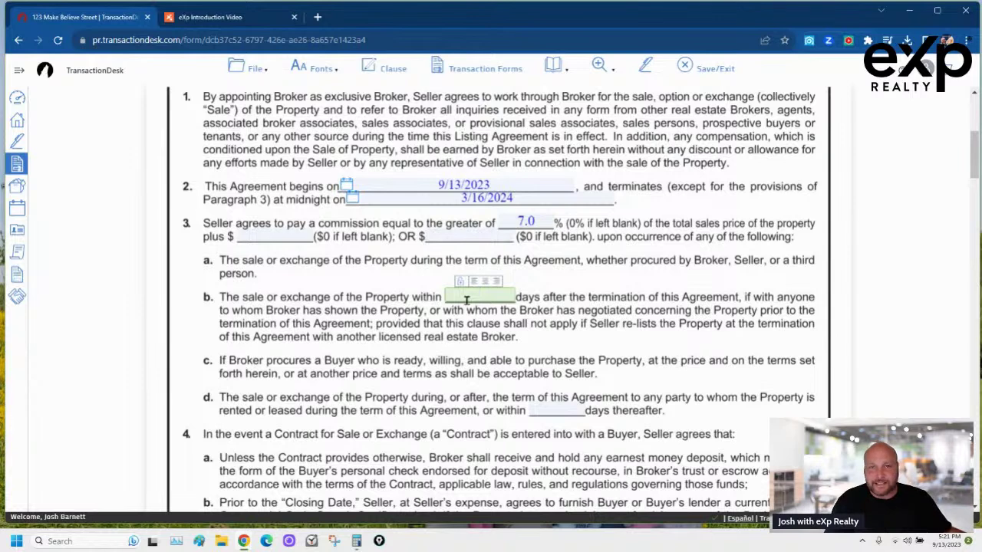
text(0)
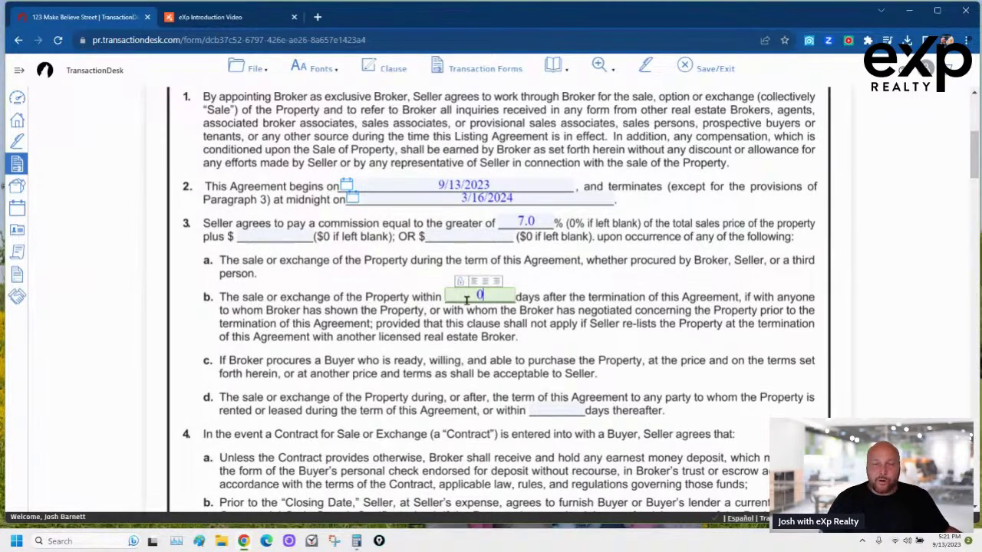
click(545, 408)
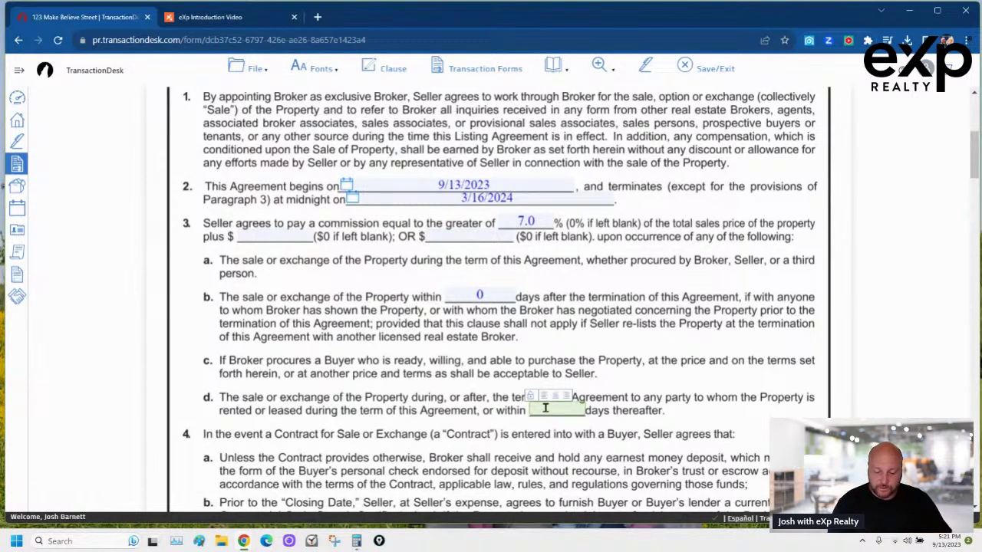
text(0)
click(612, 391)
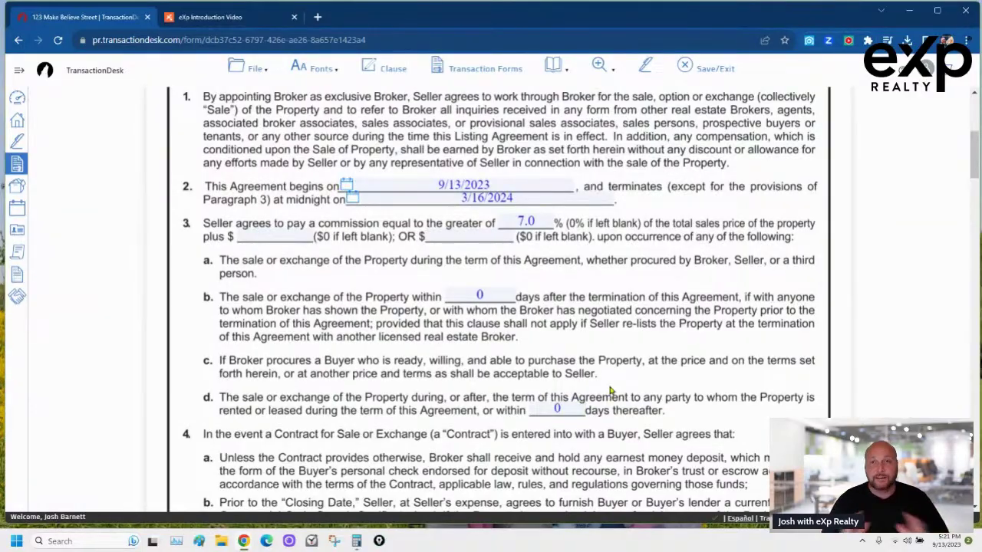
- Review paragraphs 4 through 18 of the listing agreement, covering seller obligations, broker duties and MLS terms
scroll(611, 376, down, 5)
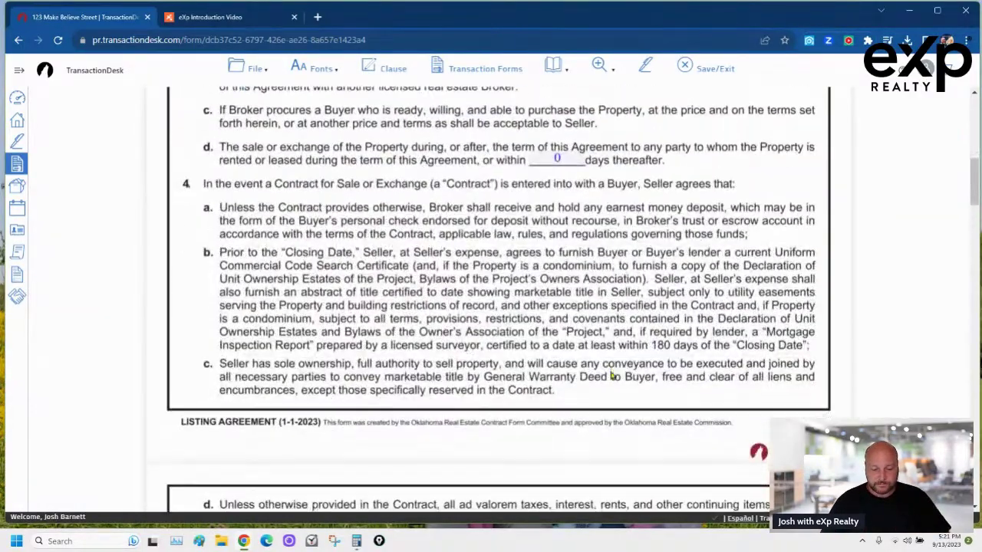
scroll(612, 375, down, 12)
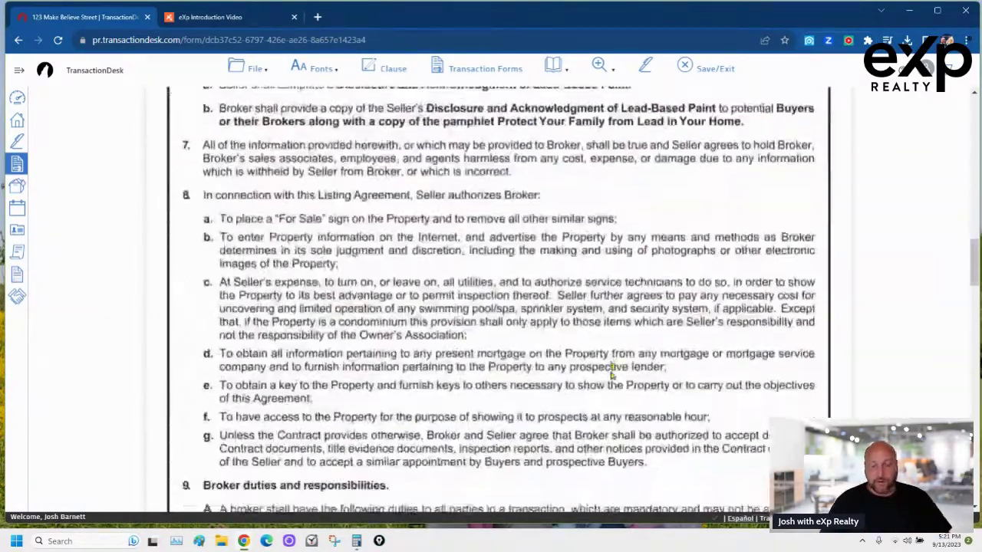
scroll(611, 376, down, 2)
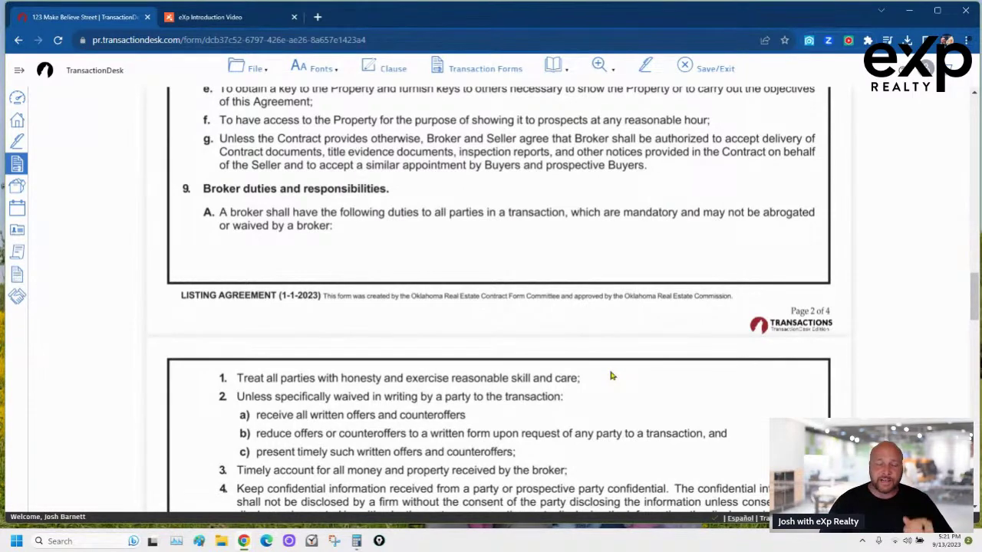
scroll(609, 355, down, 2)
scroll(610, 355, down, 3)
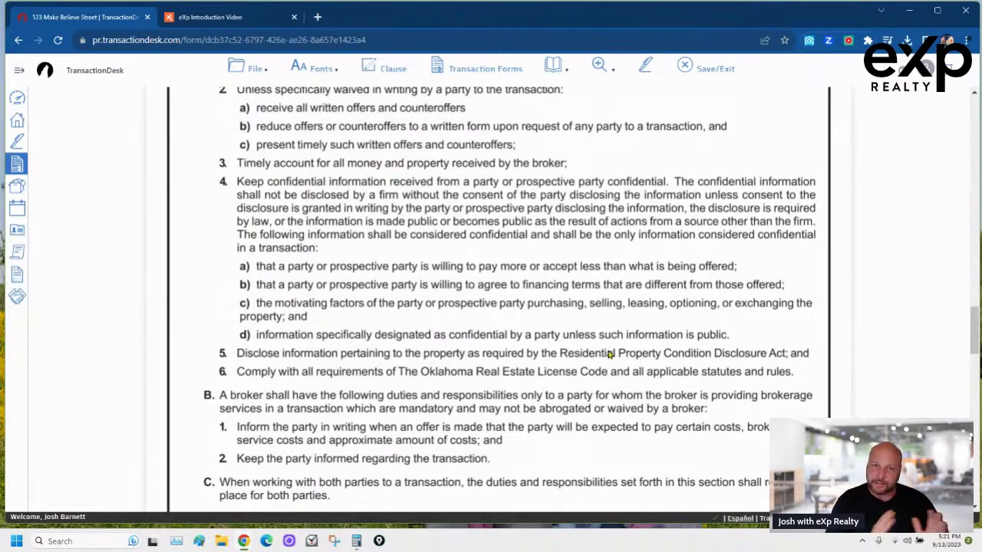
scroll(610, 355, down, 4)
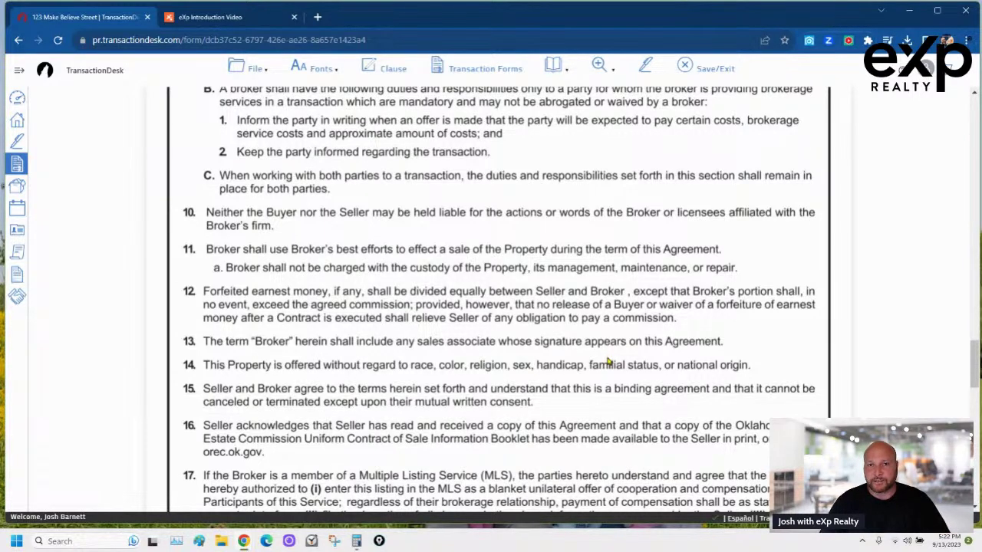
scroll(607, 360, down, 2)
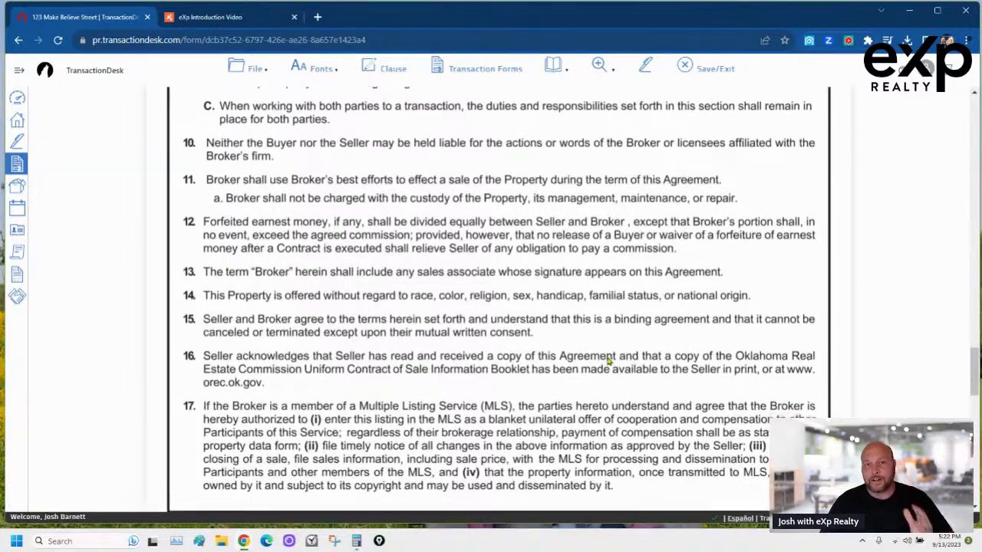
scroll(607, 361, down, 2)
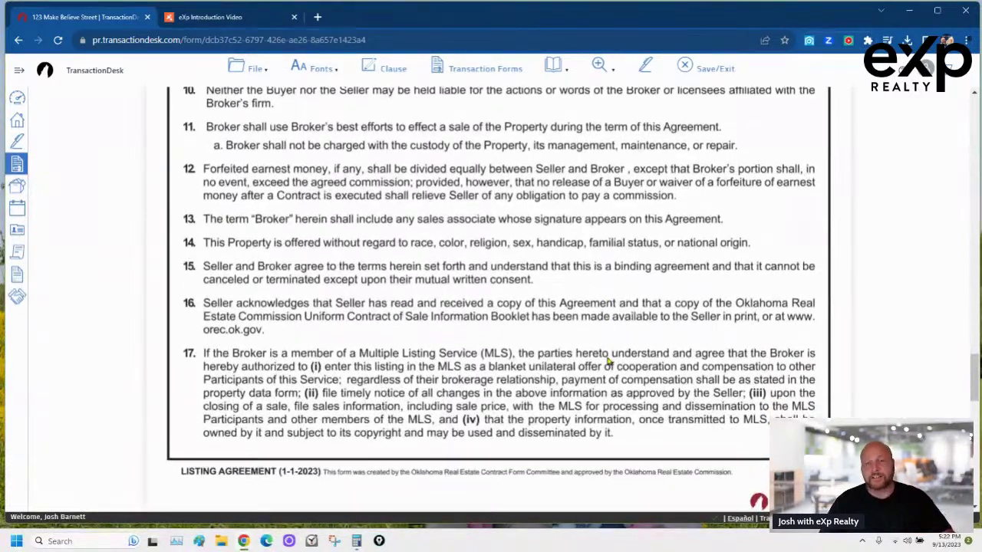
scroll(607, 360, down, 5)
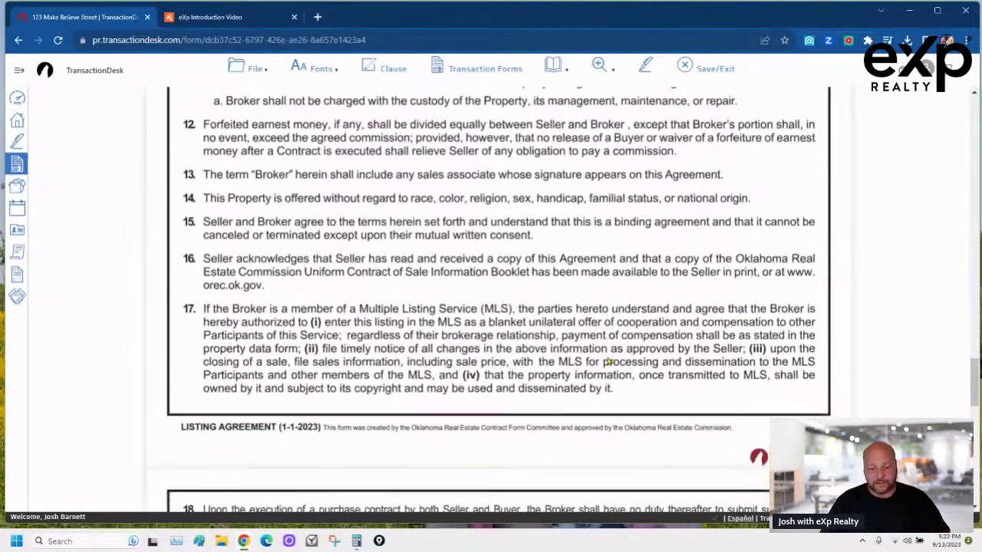
scroll(608, 360, down, 5)
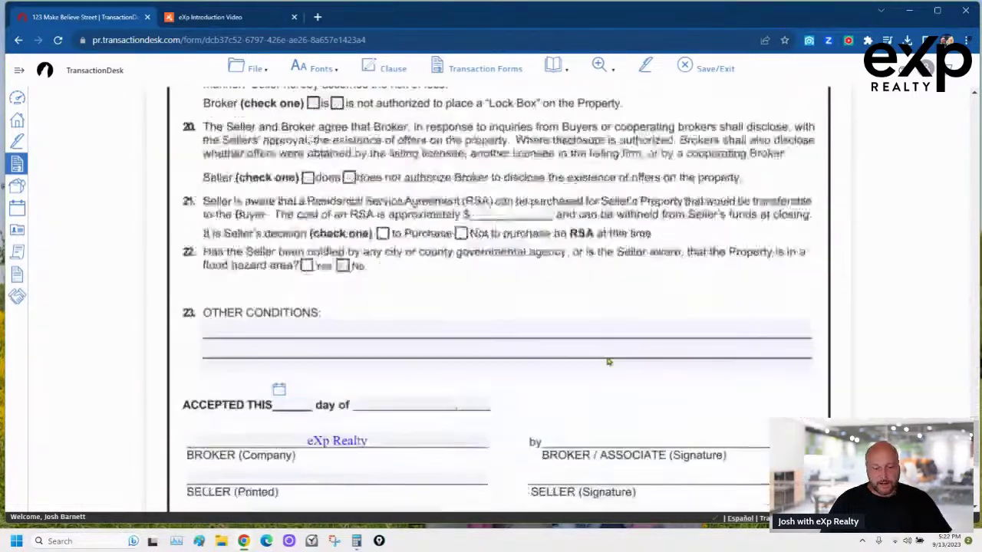
- Mark that the broker is authorized to place a lock box and that the seller does authorize disclosing the existence of offers
scroll(608, 361, up, 5)
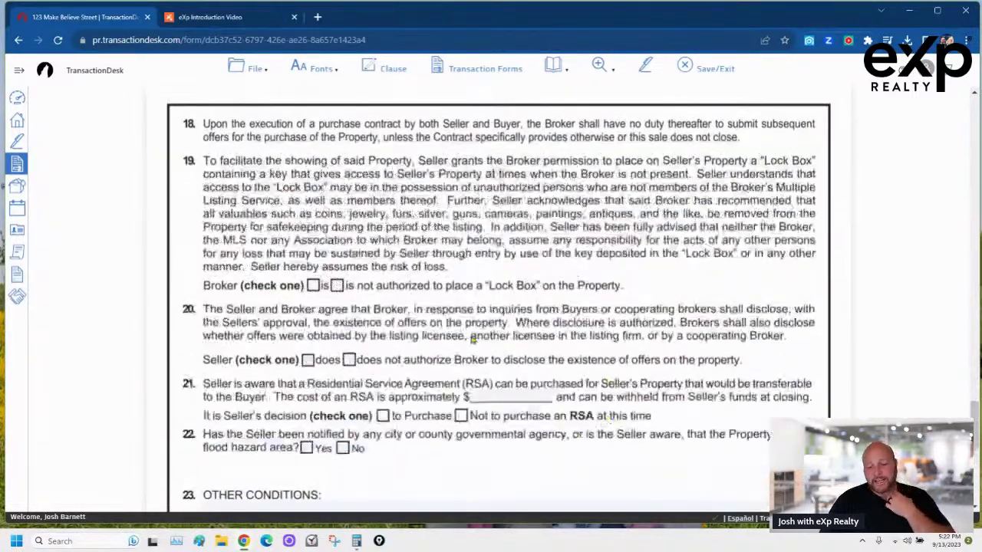
click(313, 286)
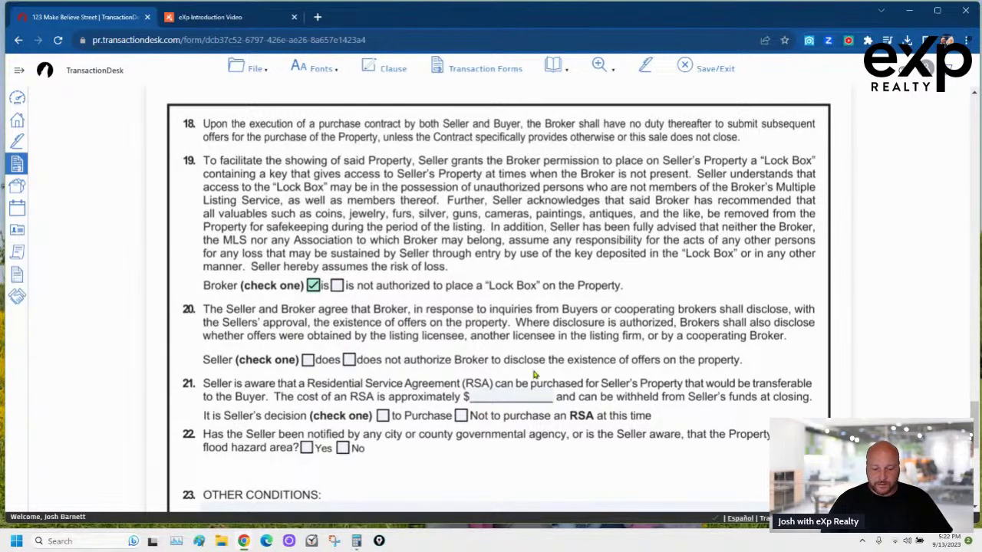
click(308, 359)
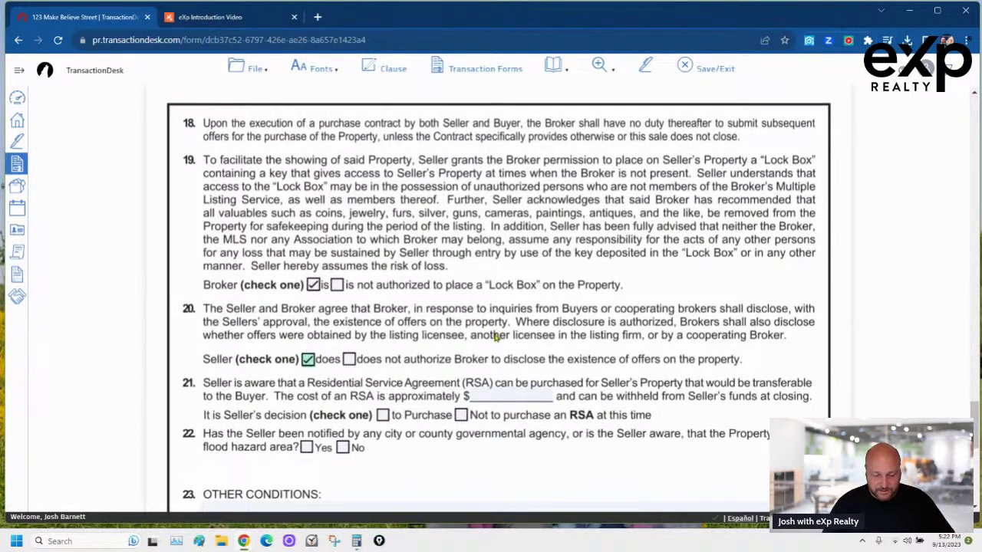
- Enter 720.00 as the approximate Residential Service Agreement cost in paragraph 21 and mark the seller's decision as not to purchase one
scroll(487, 399, down, 1)
click(494, 335)
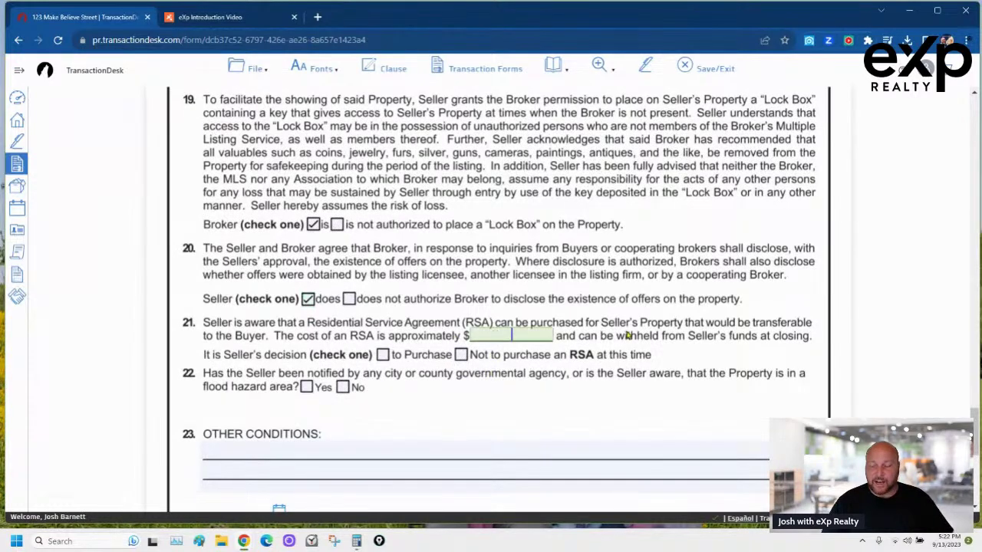
text(73)
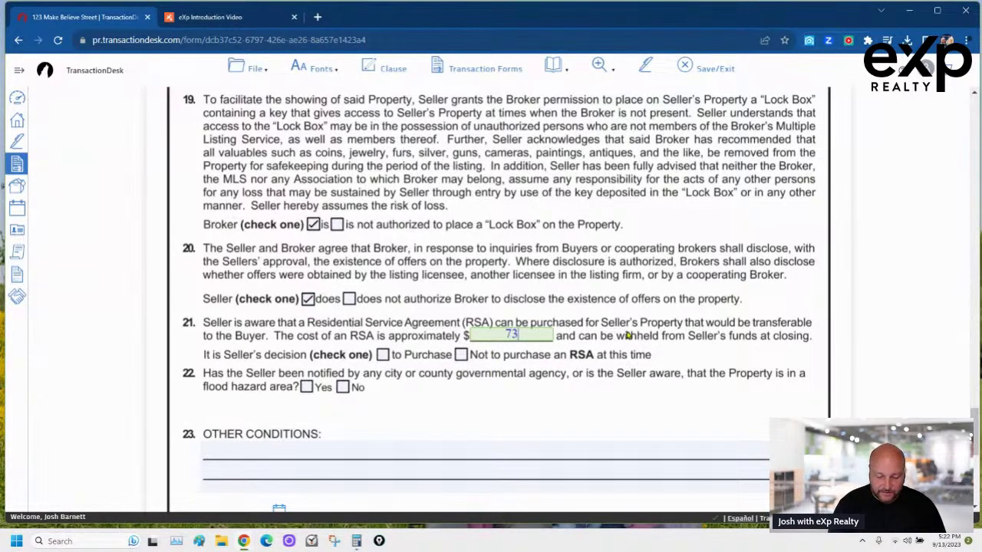
key(BackSpace)
text(20)
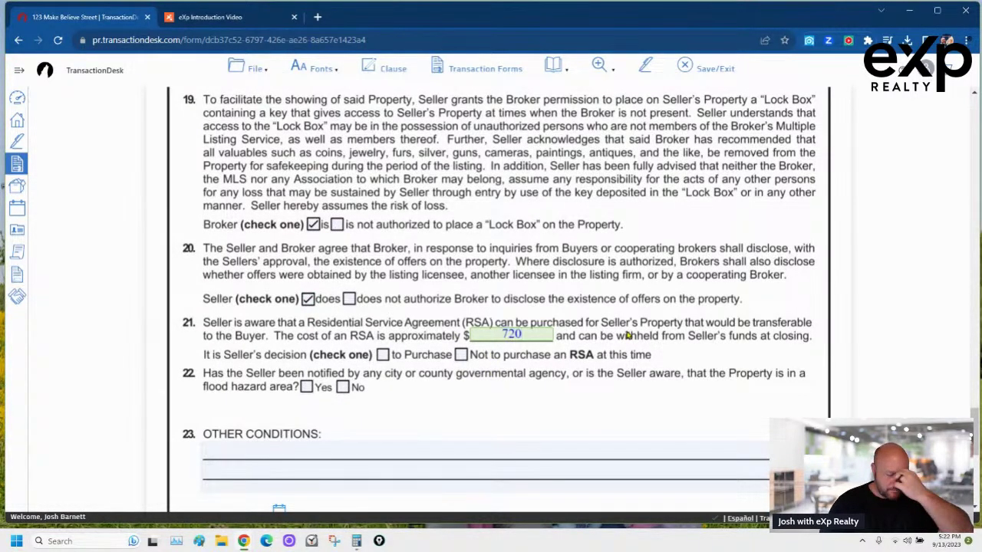
text(.00)
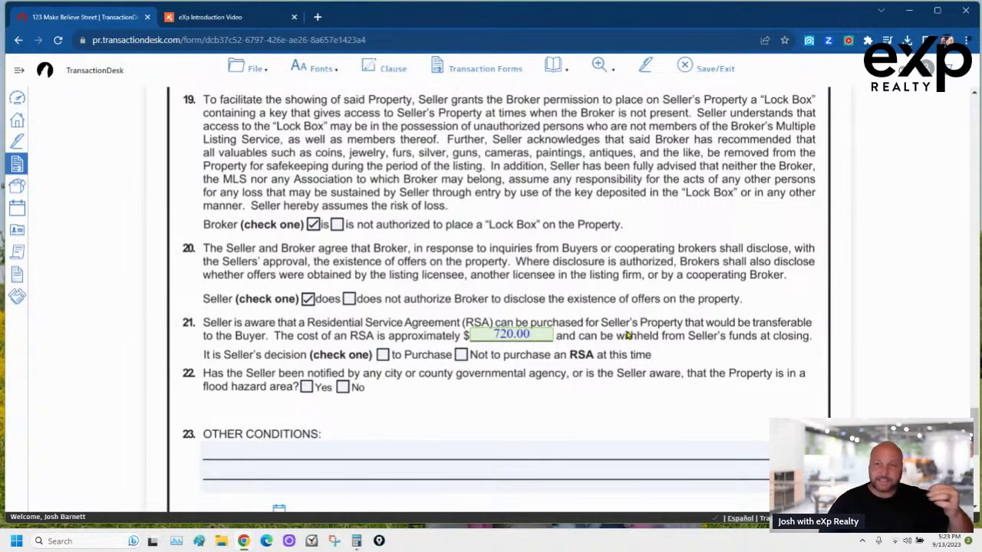
click(657, 312)
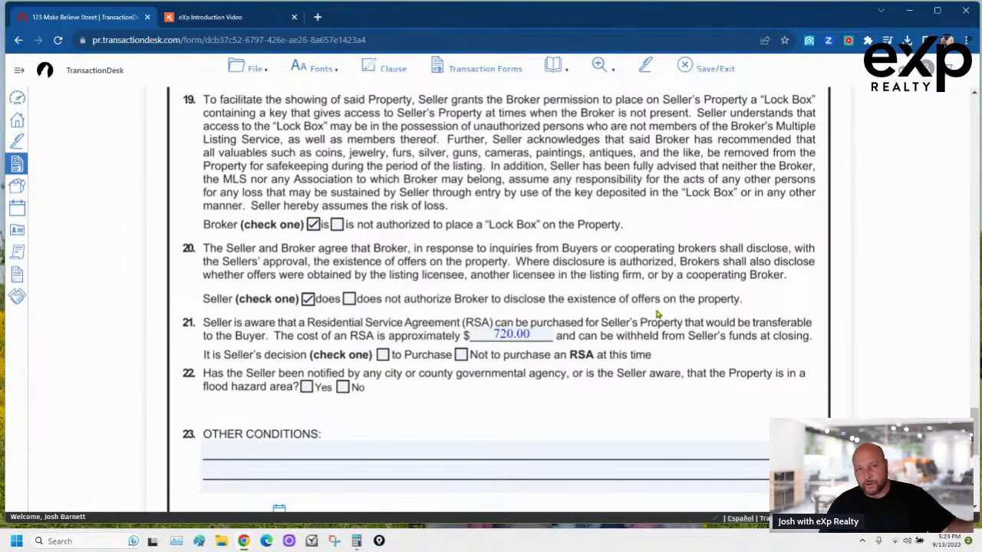
click(462, 356)
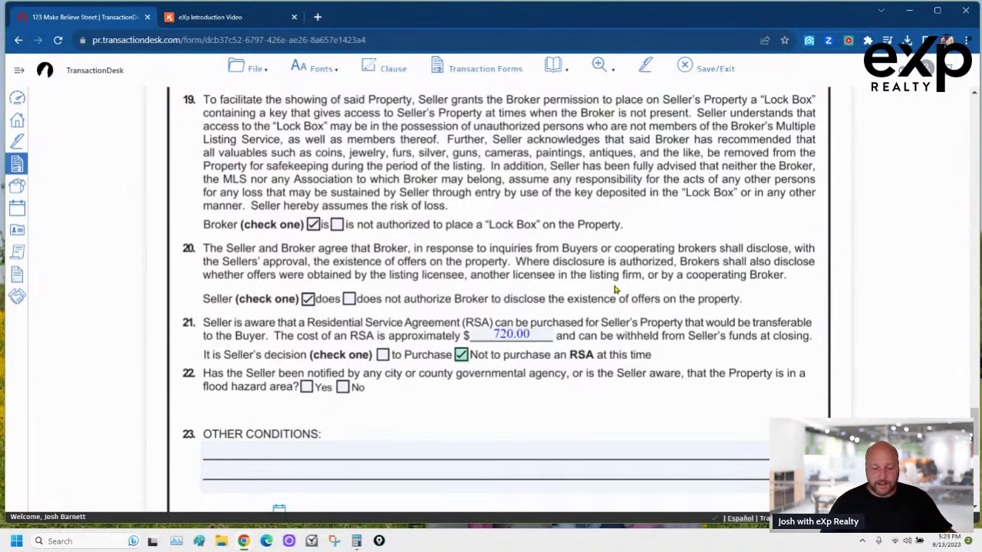
- Examine the flood hazard question, other conditions, acceptance date and the seller name, phone, mailing address and e-mail fields ending the listing agreement
scroll(415, 393, down, 2)
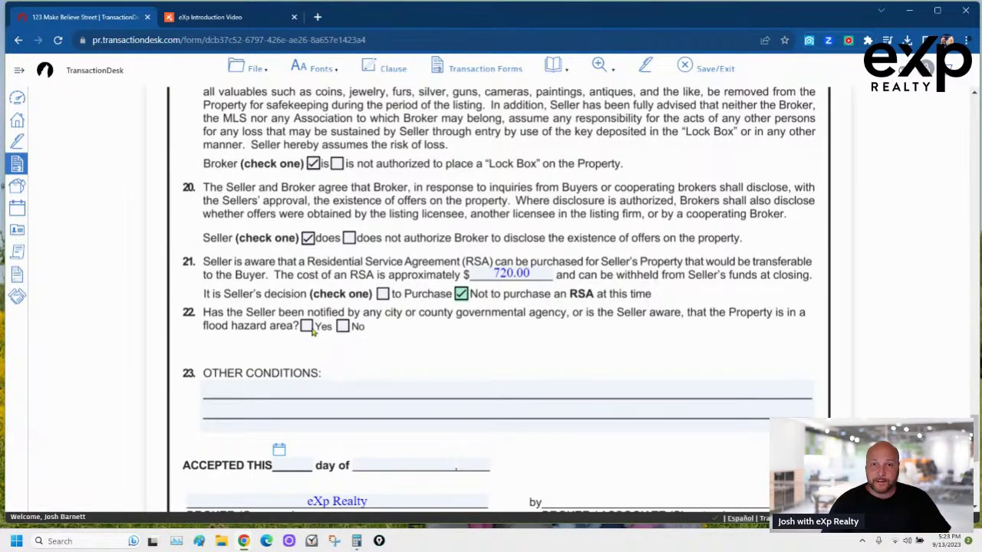
scroll(434, 362, down, 3)
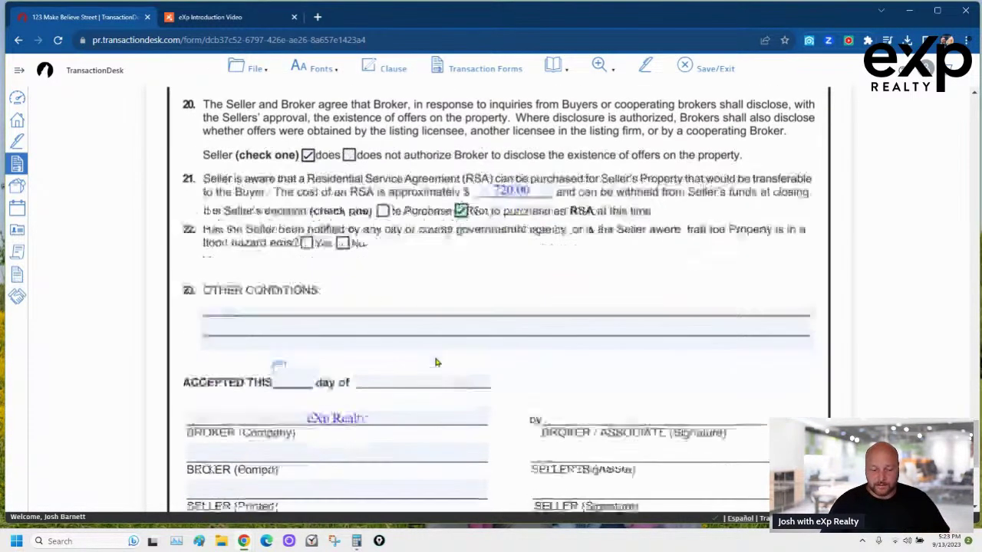
scroll(414, 376, down, 3)
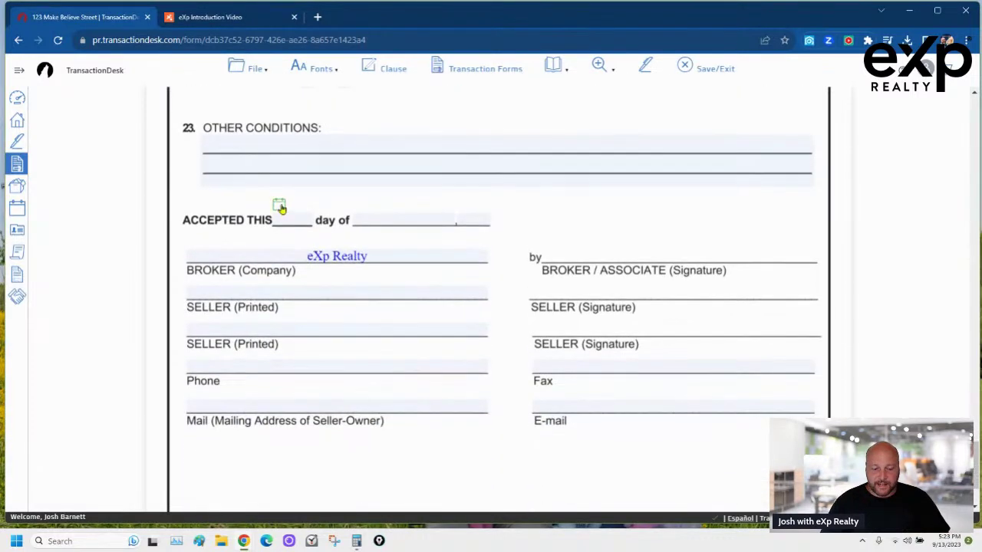
click(279, 208)
click(319, 195)
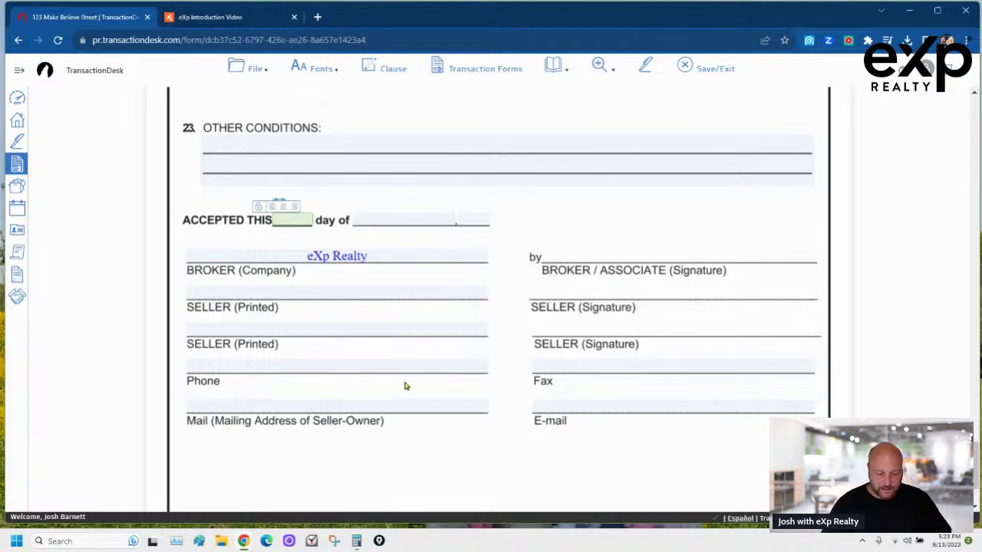
click(214, 293)
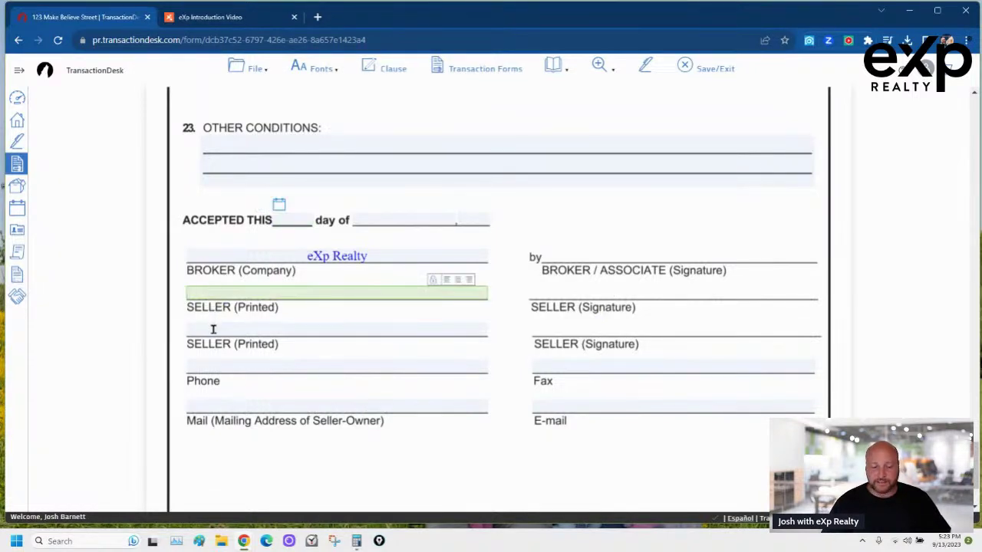
click(214, 329)
click(214, 363)
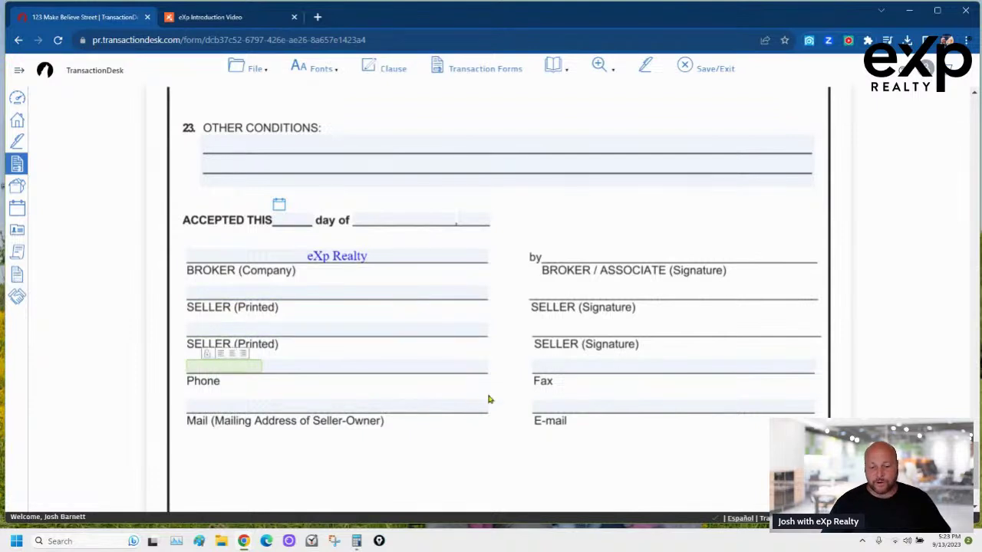
click(395, 406)
click(325, 407)
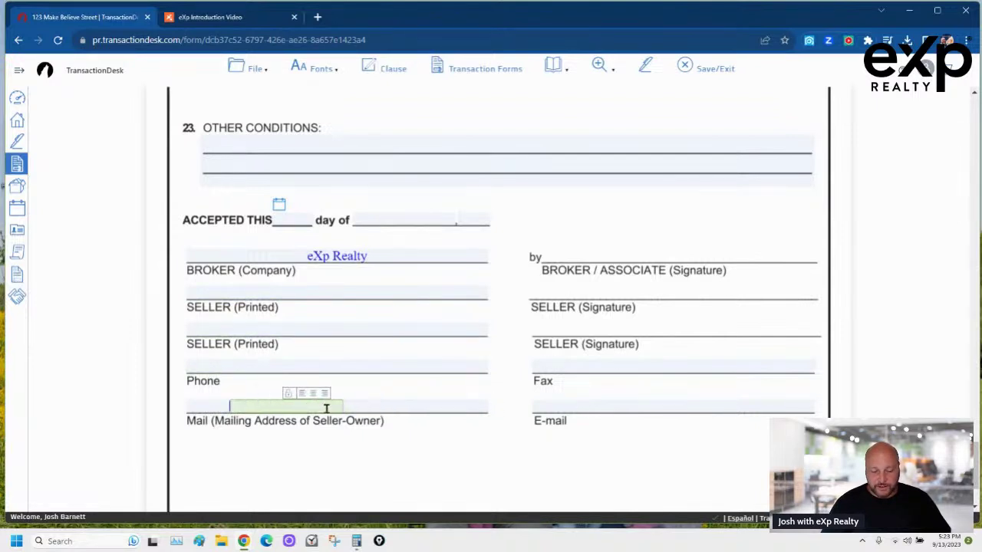
click(589, 406)
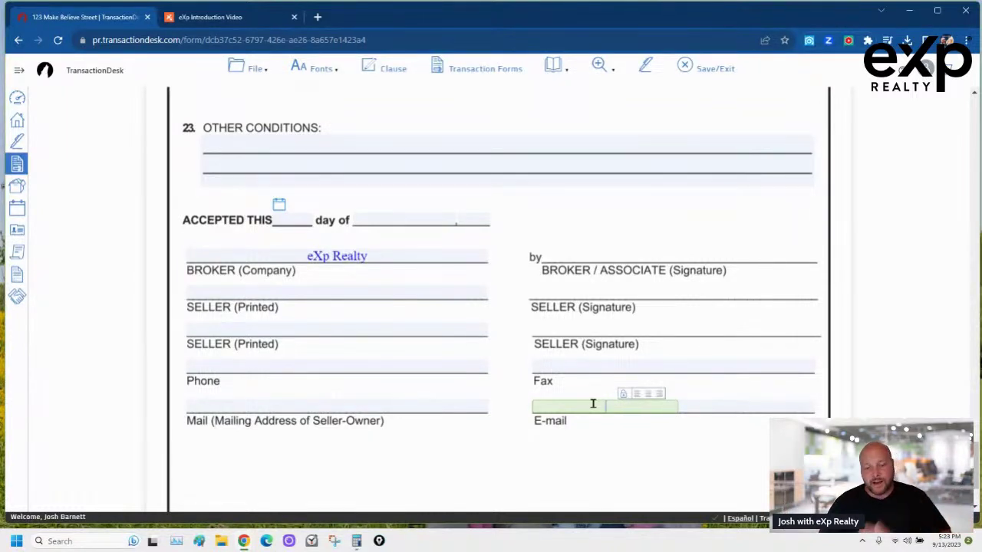
- Save the listing agreement and open the transaction's OREC Appendix A Residential Property Condition Disclosure Statement
click(255, 69)
mouse_move(257, 152)
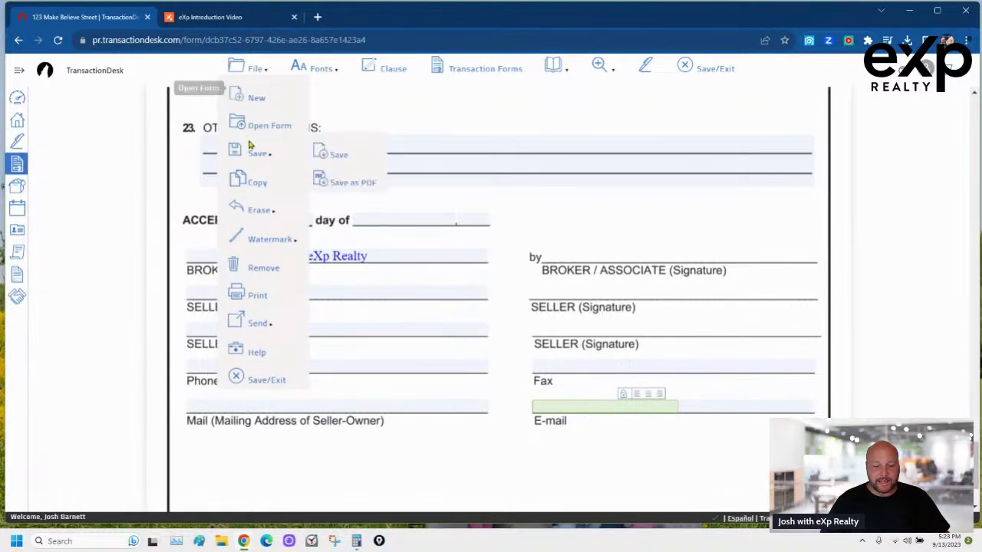
click(339, 156)
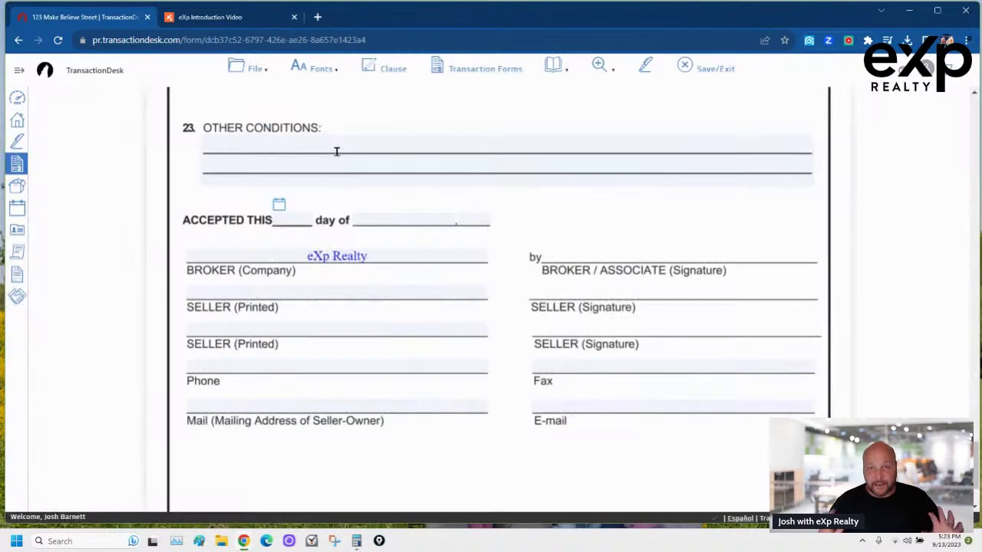
click(478, 71)
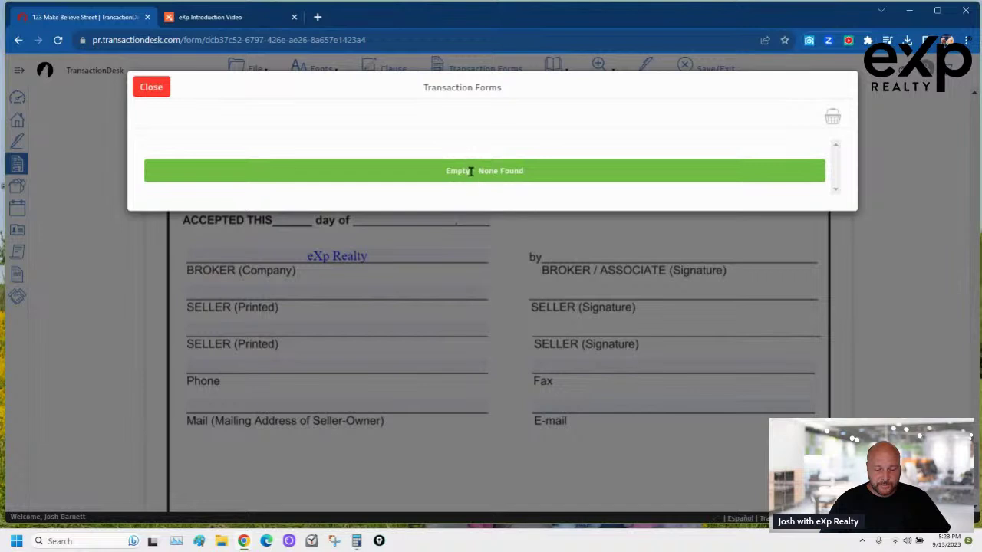
scroll(470, 194, down, 1)
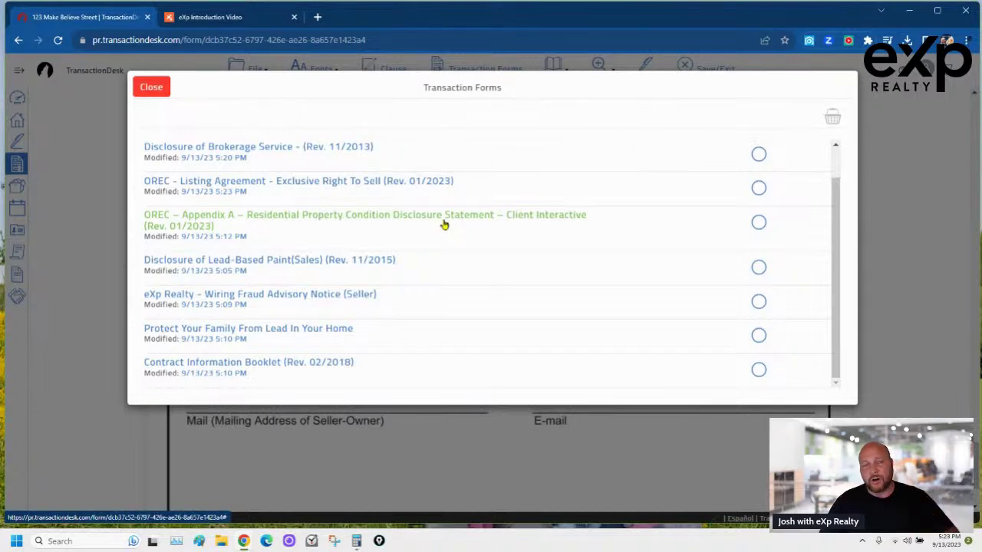
click(443, 221)
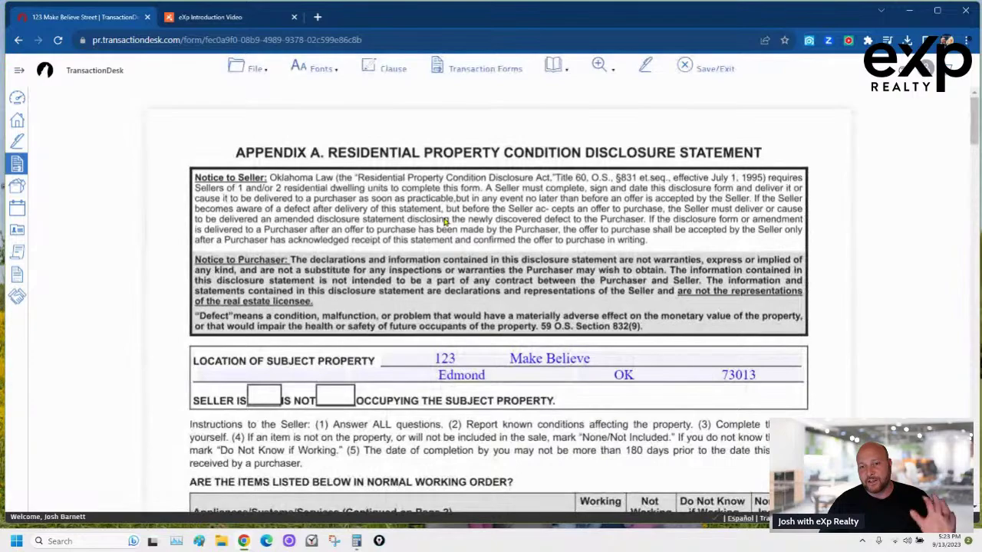
- Save the property condition disclosure statement and open the transaction's Disclosure of Lead-Based Paint(Sales) form
scroll(452, 253, down, 3)
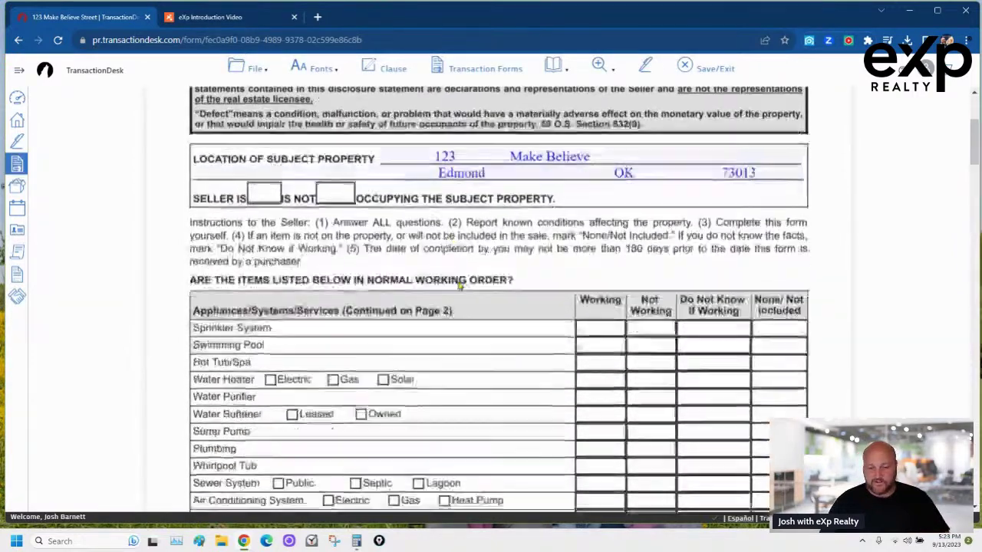
scroll(490, 307, up, 2)
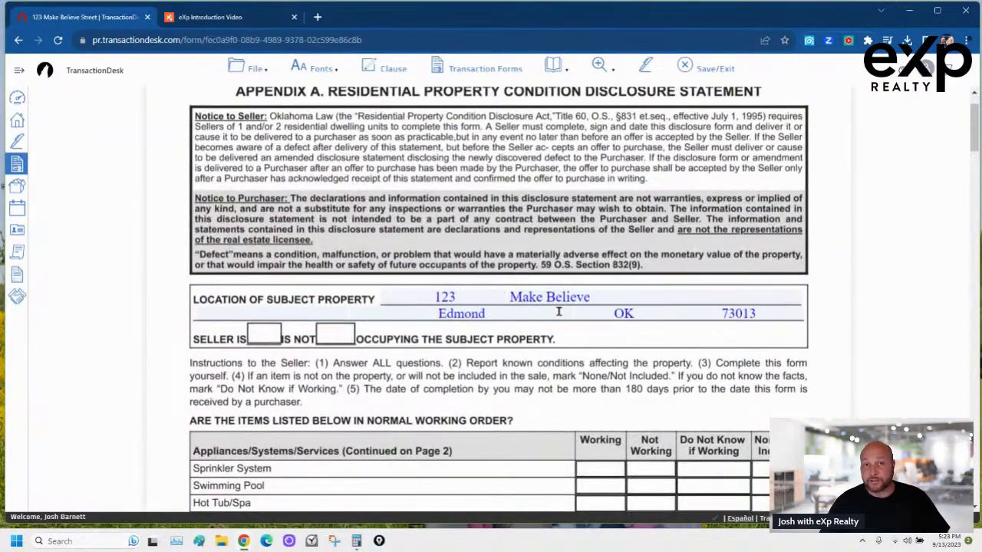
click(256, 69)
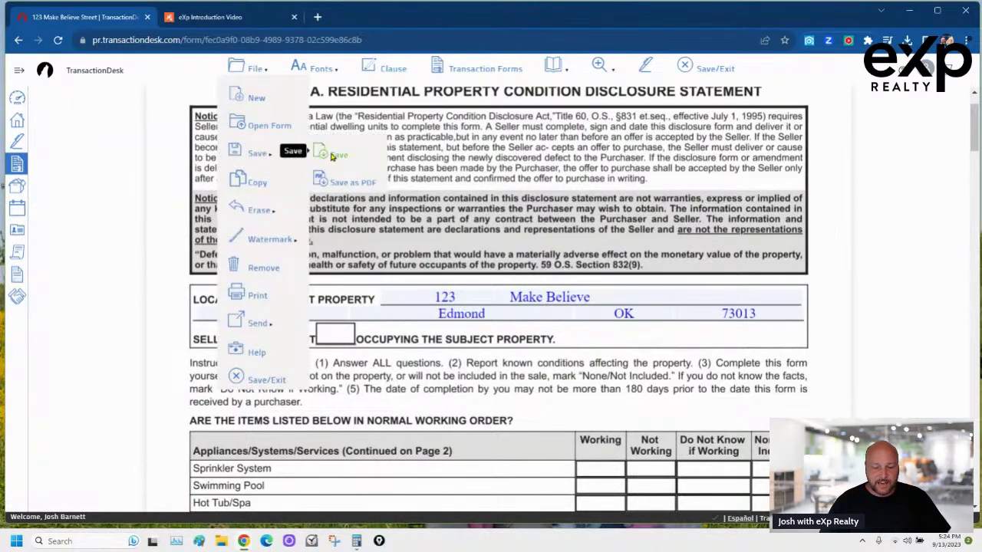
click(328, 153)
click(453, 70)
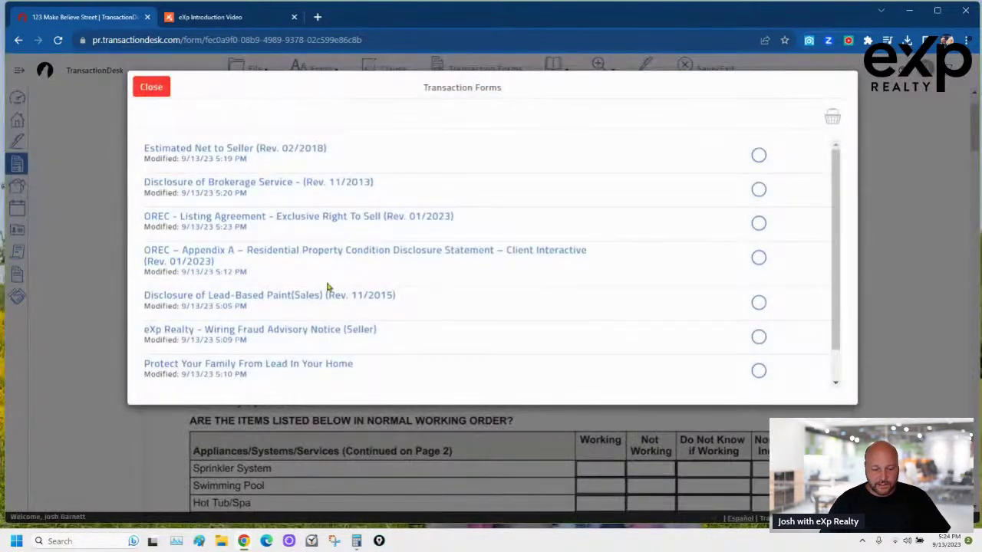
click(322, 304)
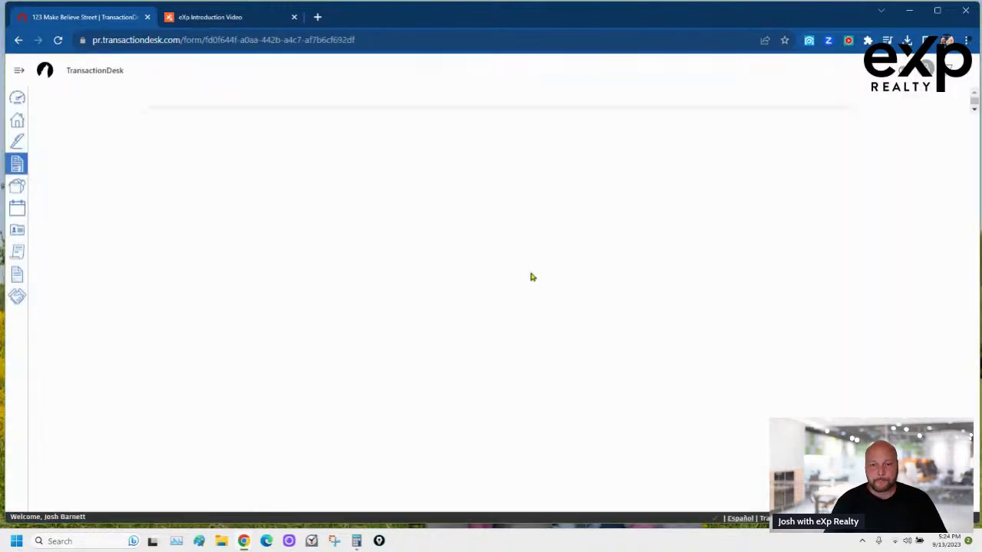
- Clear the seller's name from both Seller fields under Certification of Accuracy in the lead-based paint disclosure
scroll(476, 264, down, 1)
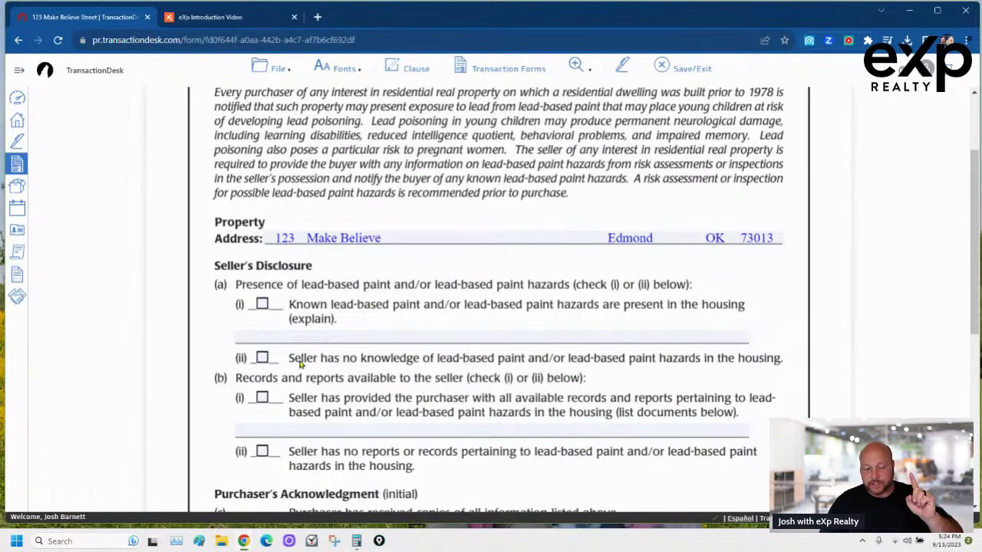
scroll(460, 322, down, 2)
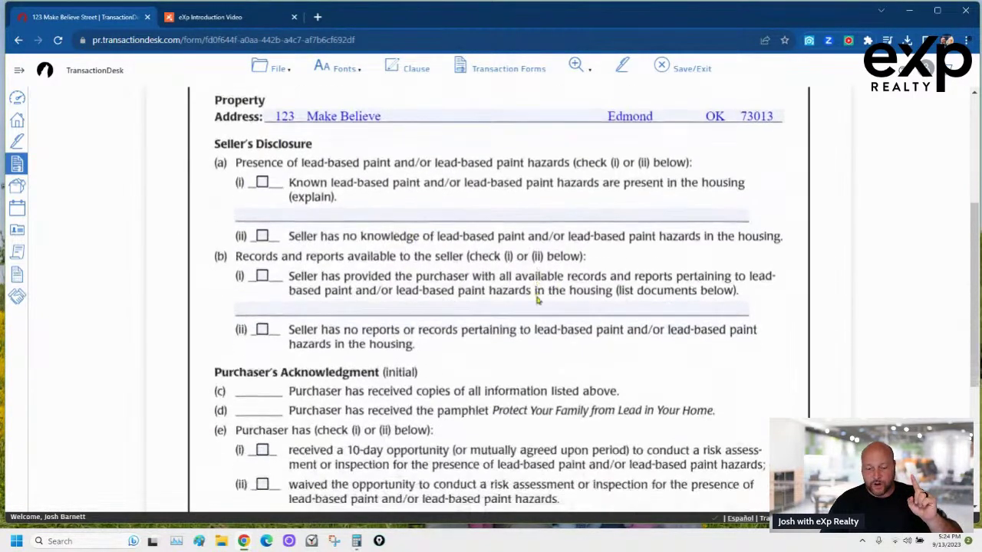
drag(575, 233, 387, 244)
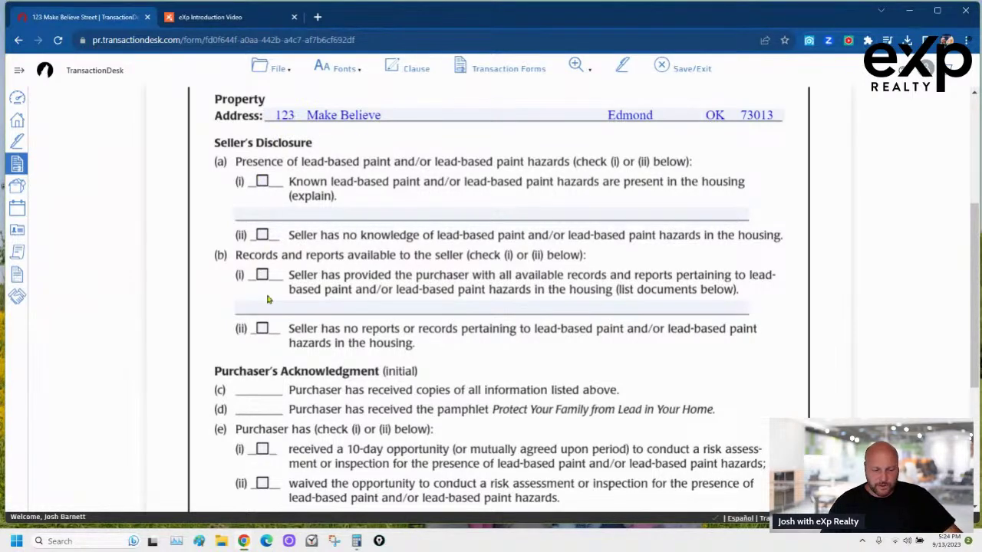
scroll(270, 298, down, 3)
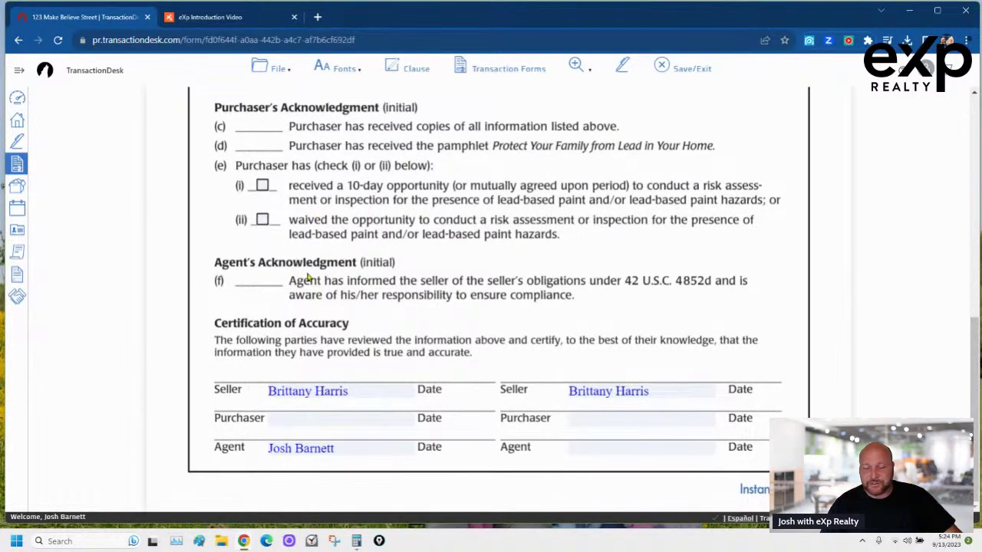
click(351, 392)
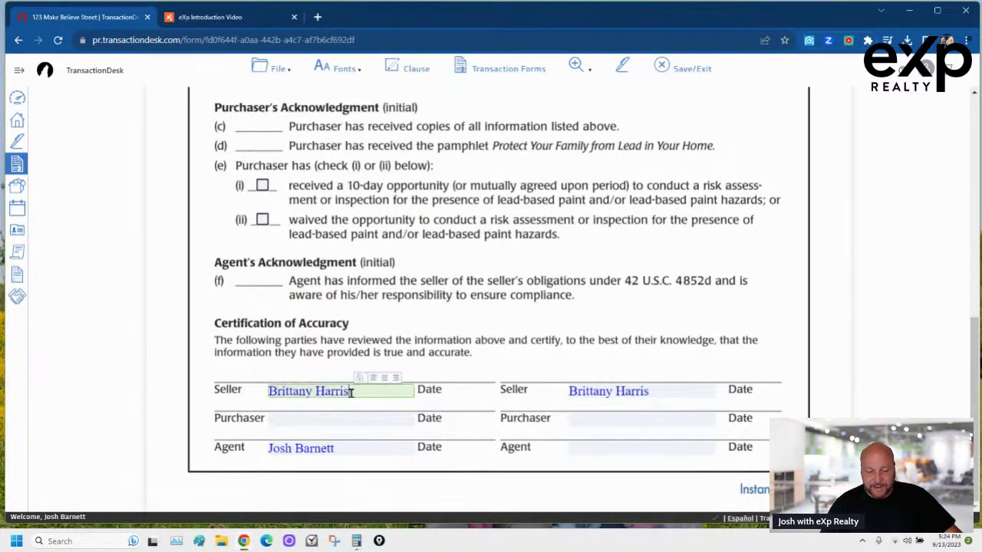
drag(351, 392, 222, 403)
key(Delete)
drag(655, 390, 549, 402)
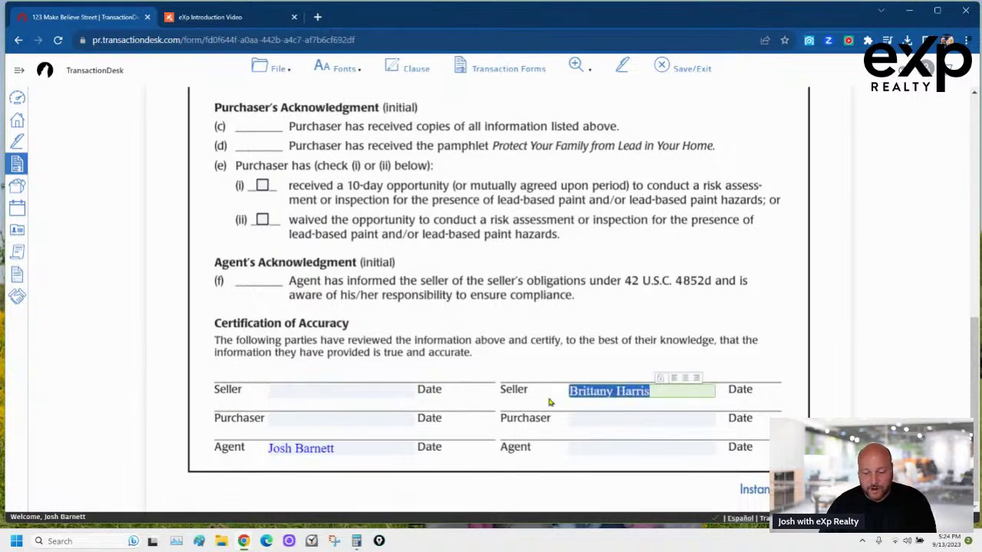
key(Delete)
click(614, 335)
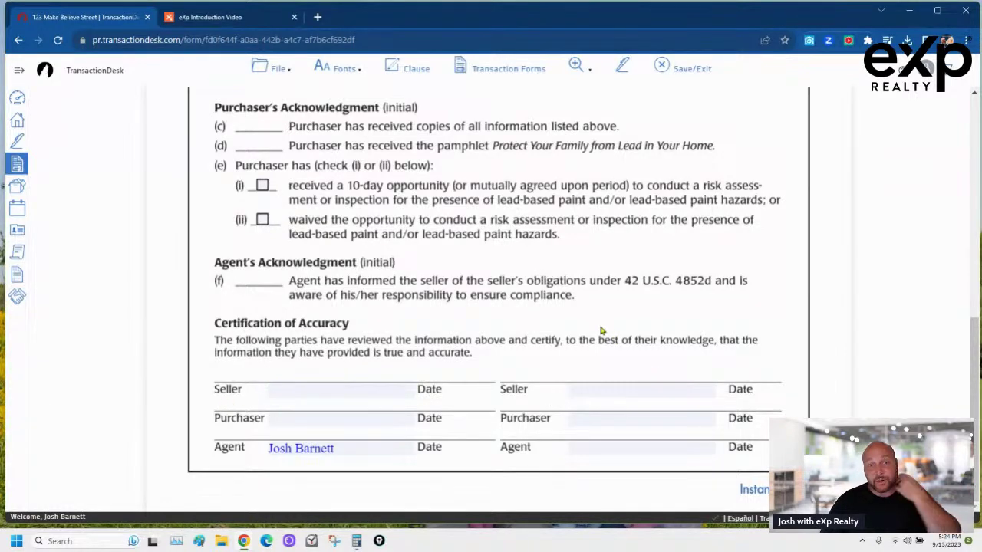
- Save the lead-based paint disclosure and open the transaction's eXp Realty - Wiring Fraud Advisory Notice (Seller)
click(281, 70)
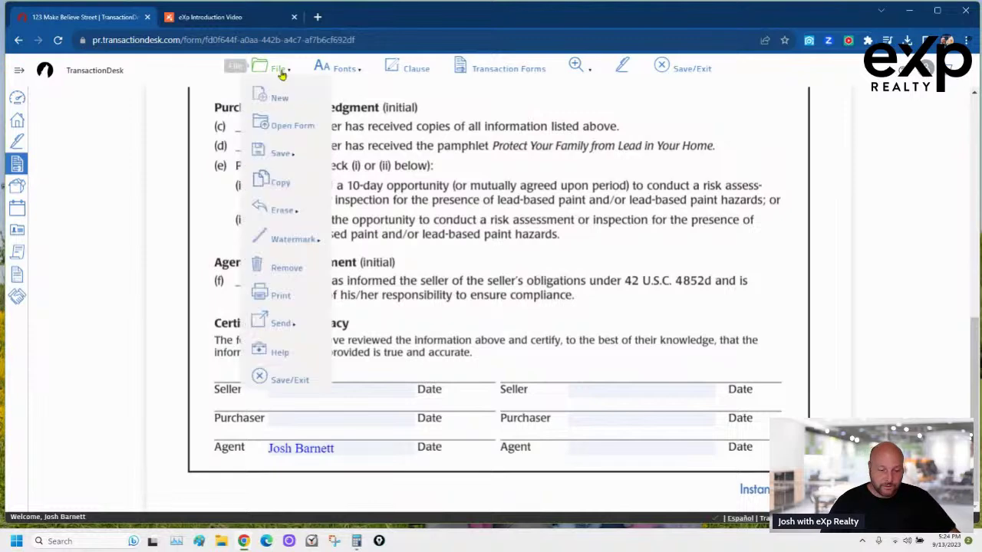
mouse_move(234, 151)
click(354, 154)
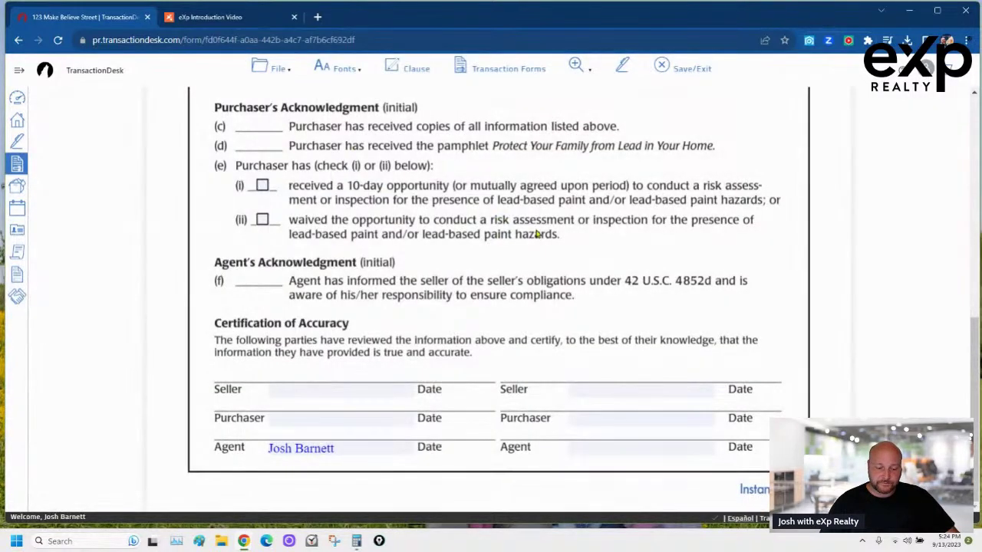
click(486, 70)
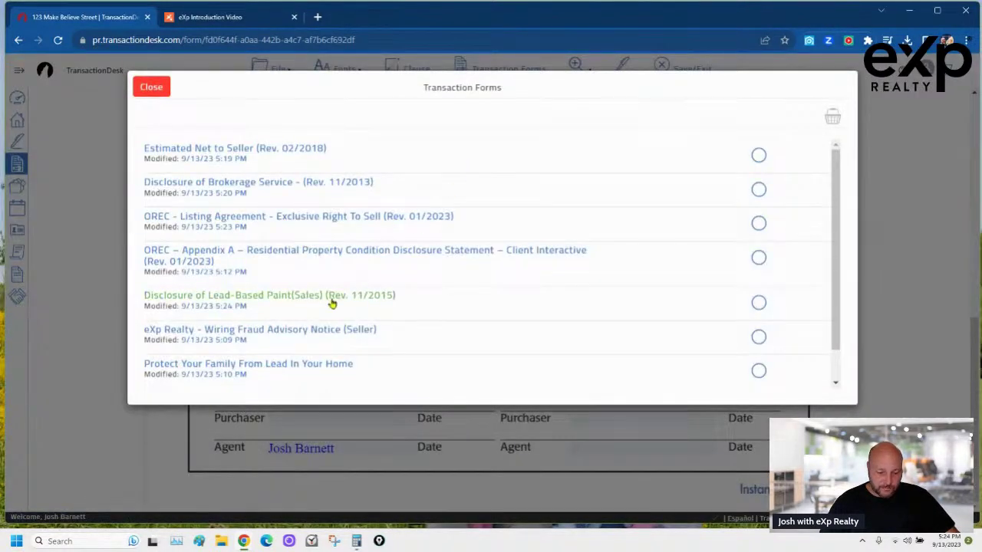
scroll(322, 333, down, 1)
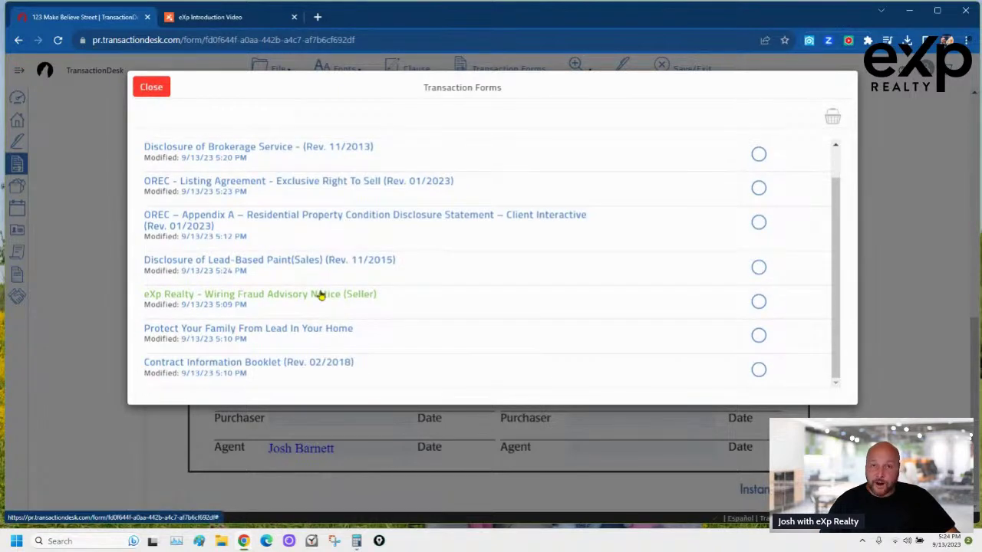
click(157, 150)
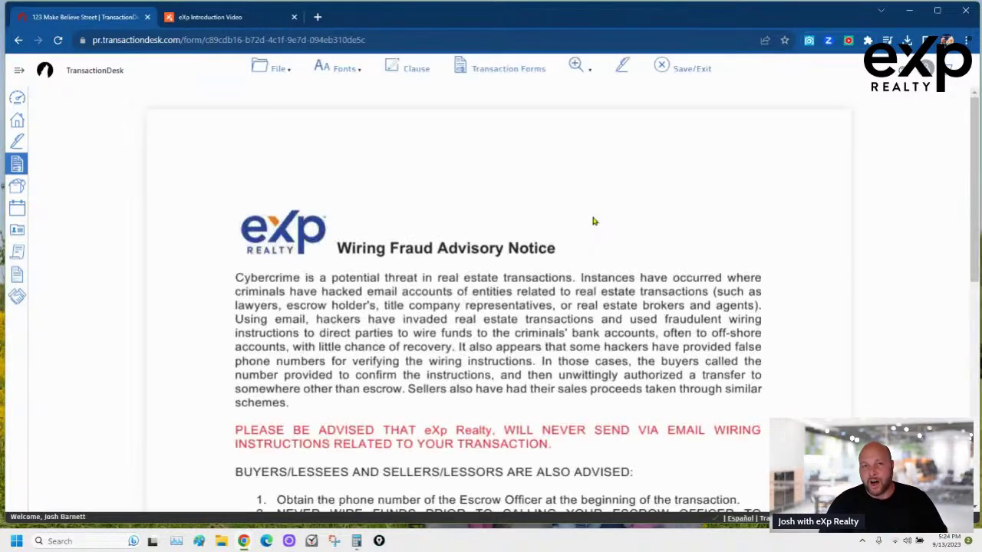
- Review the Wiring Fraud Advisory Notice down to its acknowledgment lines, then save it and exit to the transaction's forms list
scroll(589, 211, down, 10)
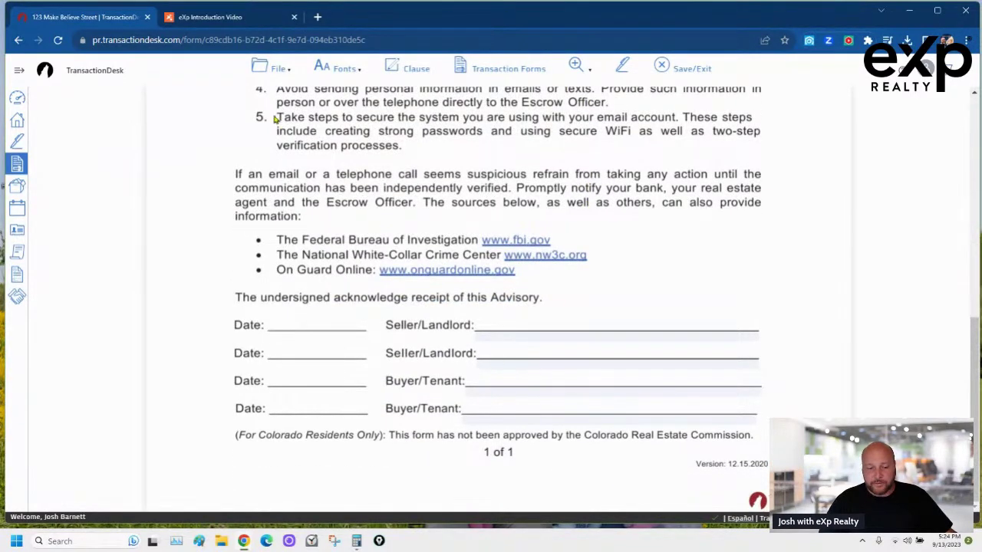
click(278, 68)
mouse_move(332, 158)
click(354, 156)
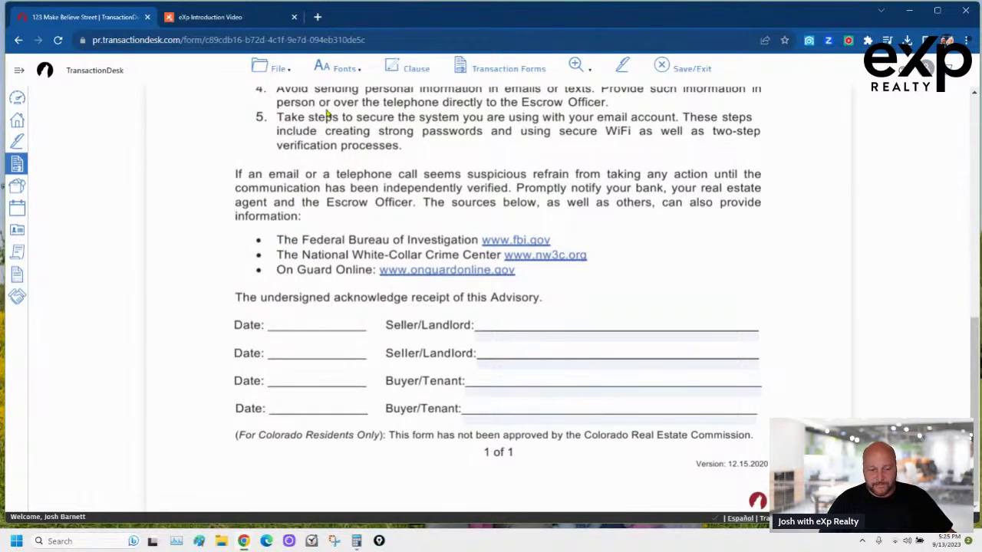
click(278, 69)
click(280, 379)
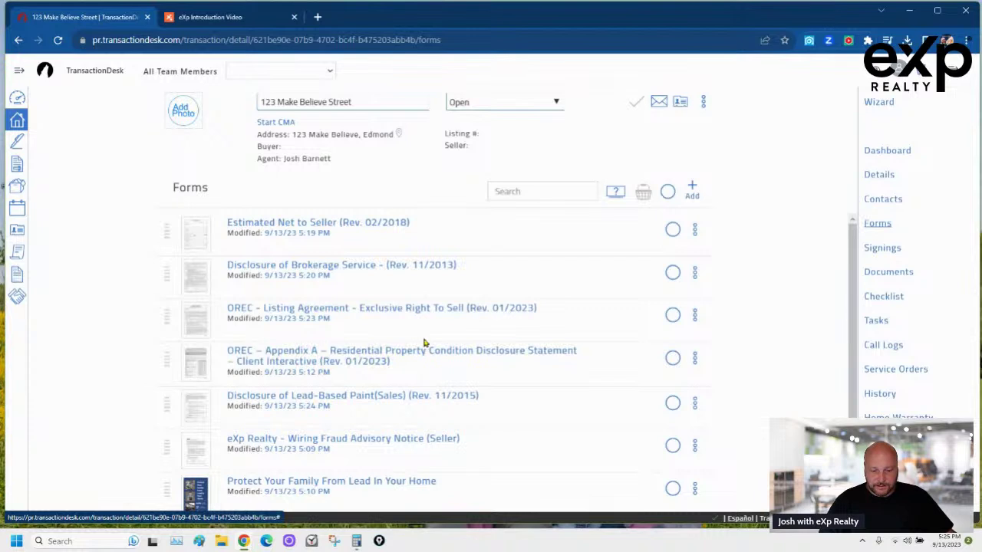
scroll(512, 326, down, 1)
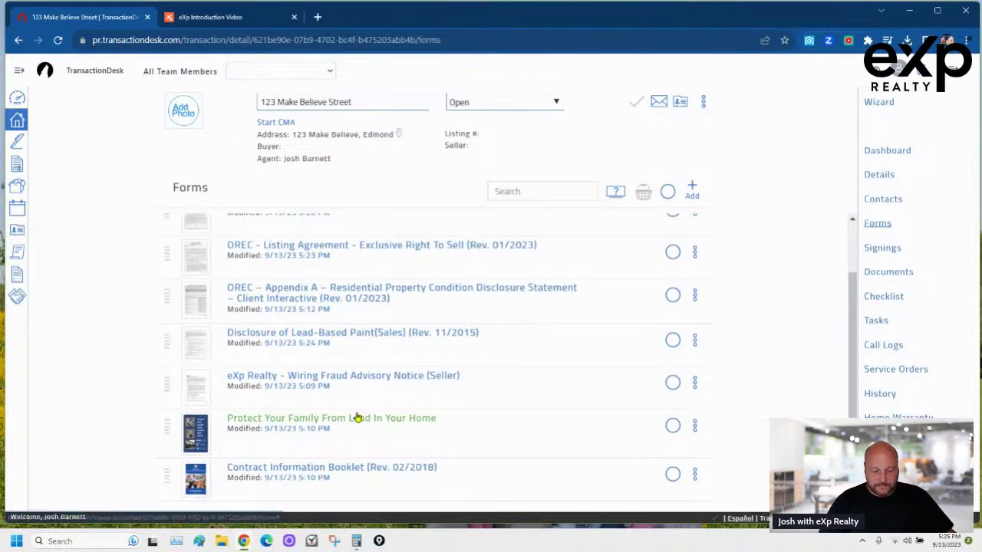